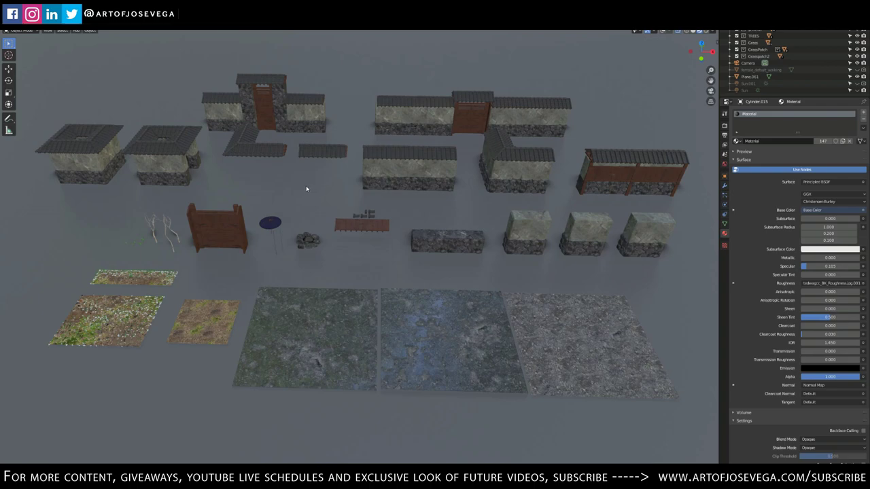
# Examine the modular wall, corner, tiled roof and gate pieces up close and from several angles.
pyautogui.moveTo(448, 188)
pyautogui.mouseDown()
pyautogui.moveTo(470, 191)
pyautogui.moveTo(419, 188)
pyautogui.moveTo(486, 192)
pyautogui.mouseUp()
pyautogui.scroll(8, 465, 208)
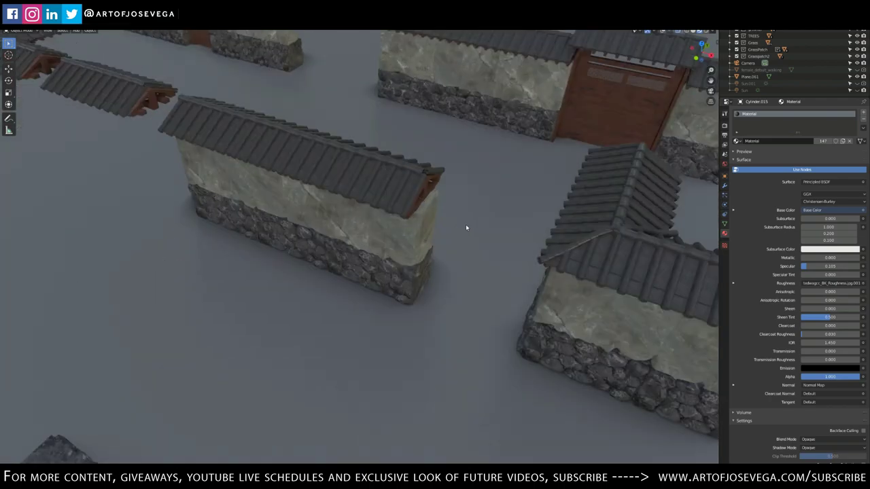
pyautogui.moveTo(467, 226); pyautogui.dragTo(411, 261)
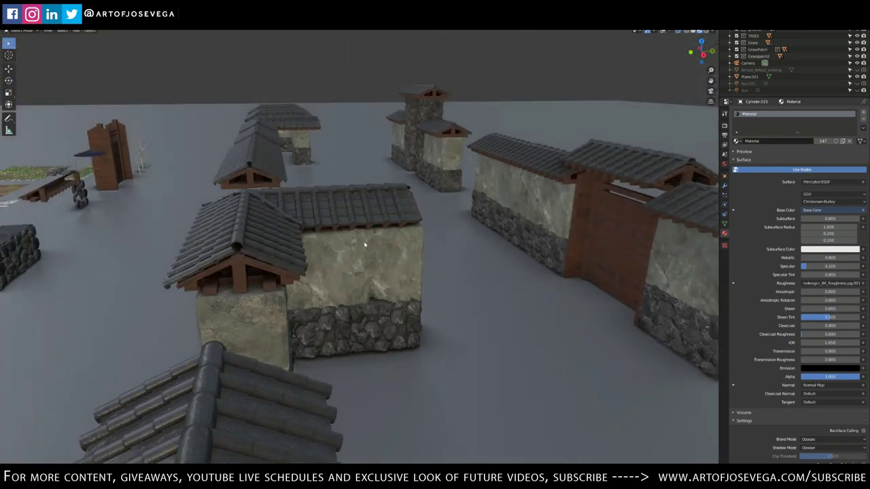
pyautogui.moveTo(281, 233); pyautogui.dragTo(381, 229)
pyautogui.scroll(6, 292, 224)
pyautogui.scroll(-6, 353, 242)
pyautogui.moveTo(323, 254); pyautogui.dragTo(335, 242)
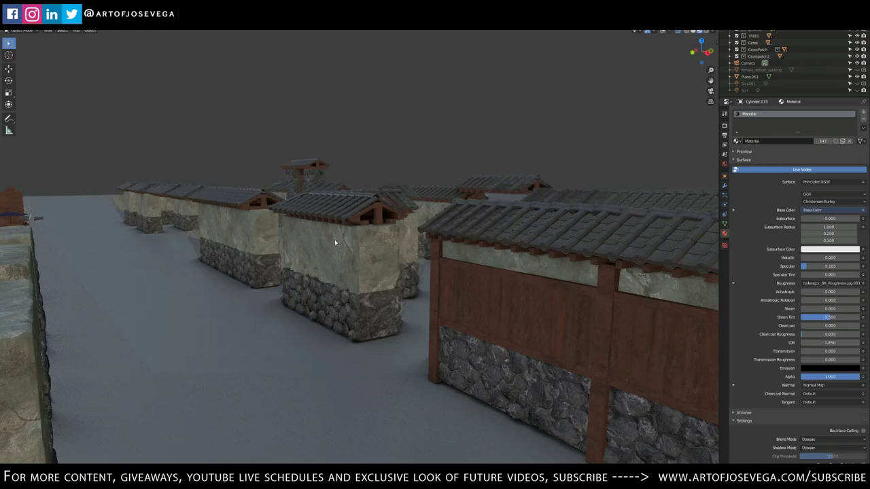
pyautogui.scroll(-5, 336, 243)
pyautogui.scroll(-2, 332, 249)
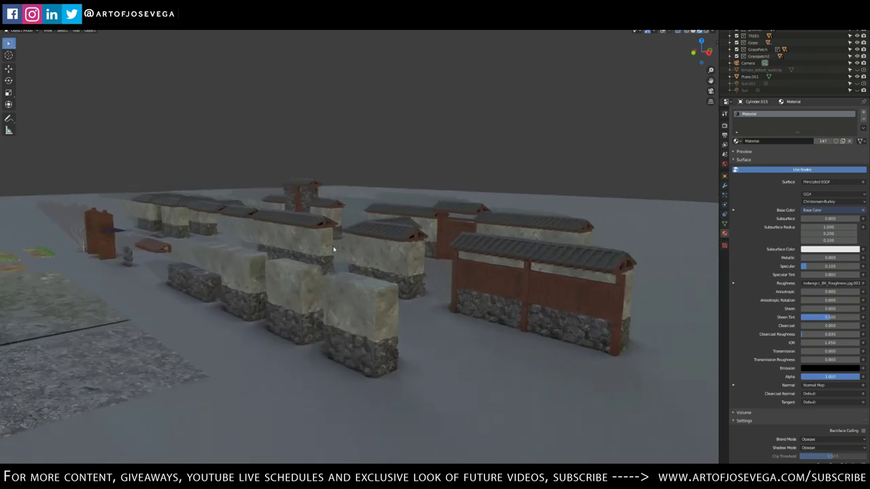
pyautogui.moveTo(333, 246); pyautogui.dragTo(431, 233)
pyautogui.moveTo(490, 225); pyautogui.dragTo(456, 233)
pyautogui.scroll(4, 464, 233)
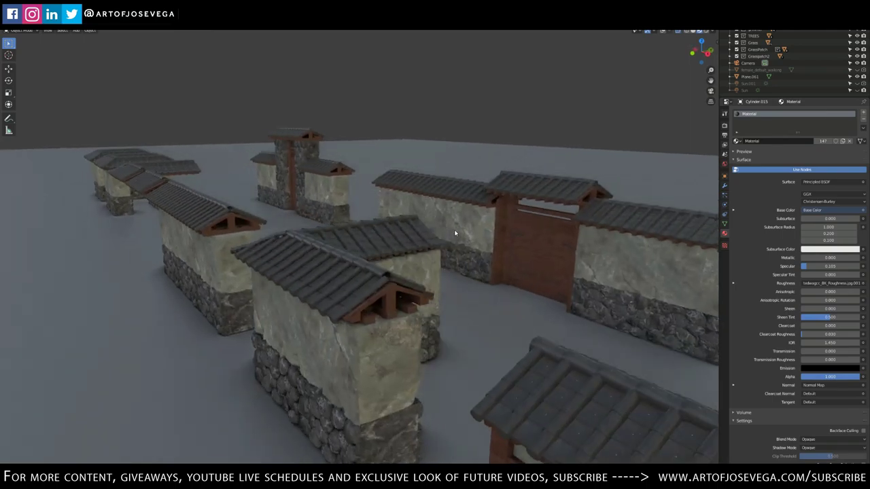
pyautogui.moveTo(352, 235); pyautogui.dragTo(288, 246)
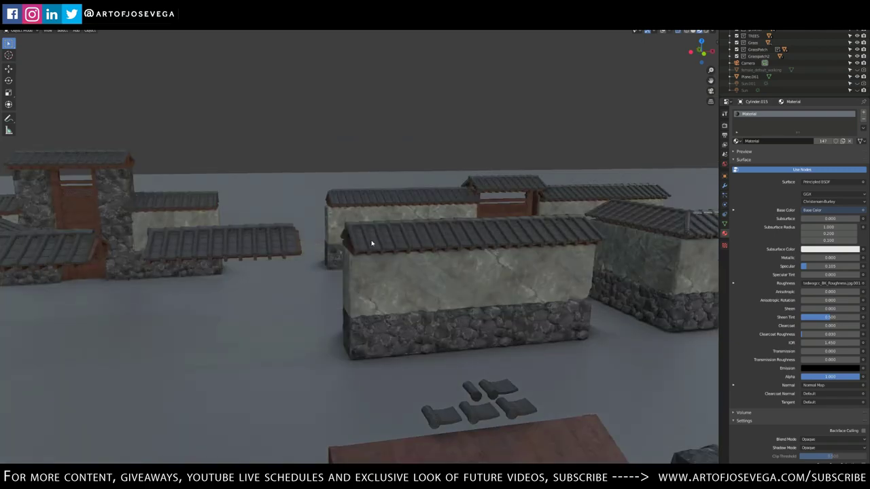
pyautogui.scroll(-3, 374, 257)
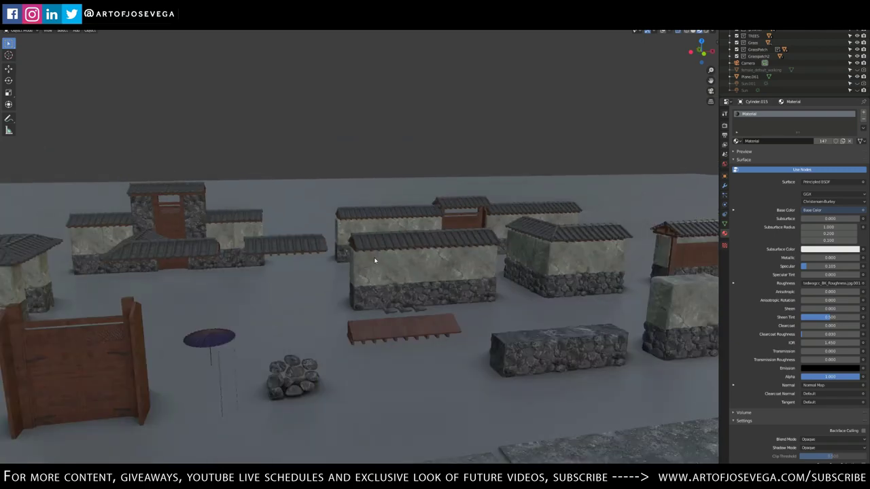
pyautogui.scroll(-6, 374, 257)
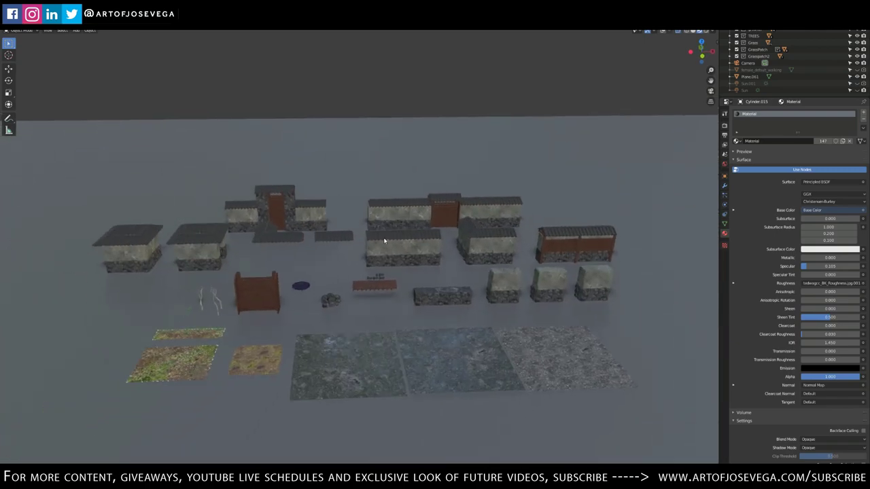
pyautogui.moveTo(385, 241); pyautogui.dragTo(386, 239)
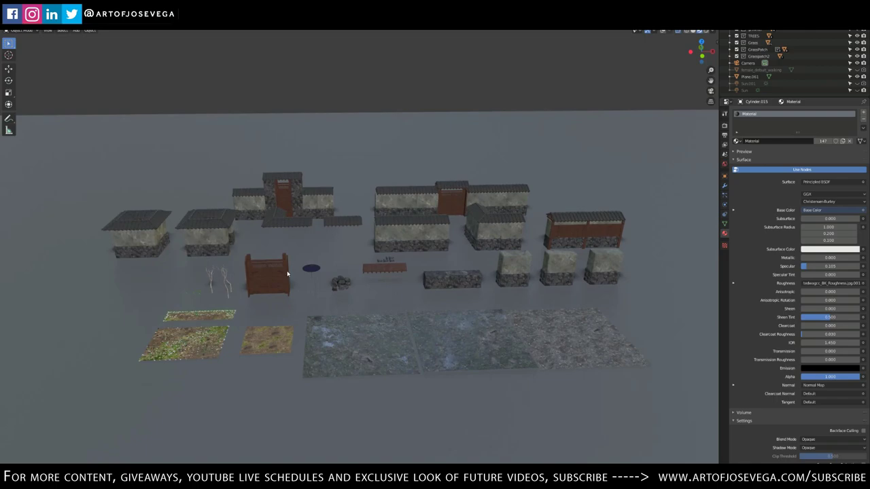
# Examine the wooden gate, umbrella, rock cluster, stone base, wall blocks and ground tiles in the front rows.
pyautogui.scroll(8, 287, 274)
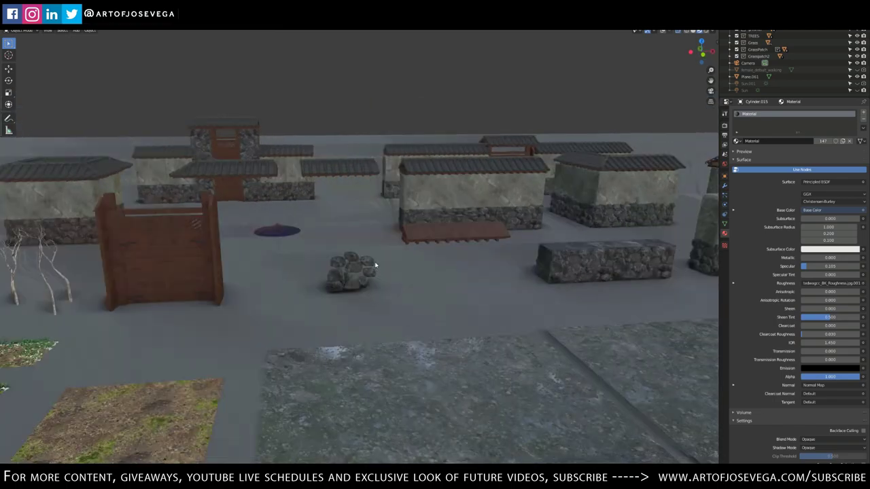
pyautogui.moveTo(376, 265); pyautogui.dragTo(317, 277)
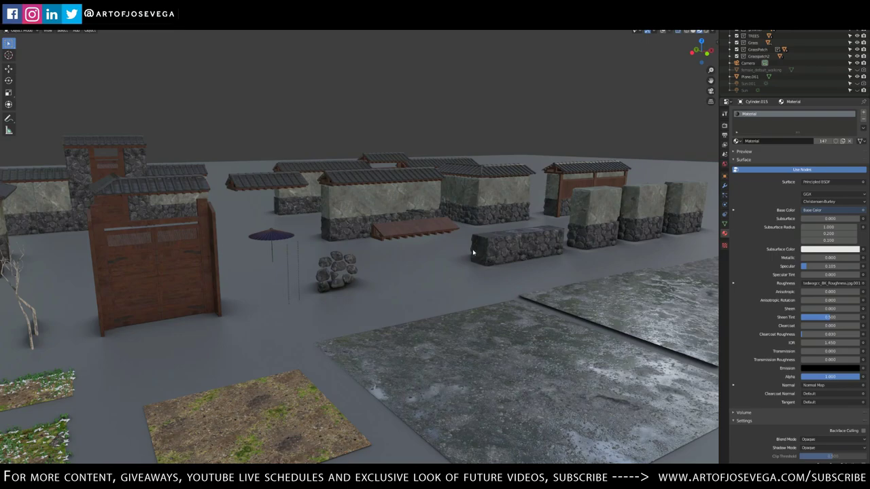
pyautogui.moveTo(473, 252); pyautogui.dragTo(454, 234)
pyautogui.moveTo(621, 295); pyautogui.dragTo(541, 290)
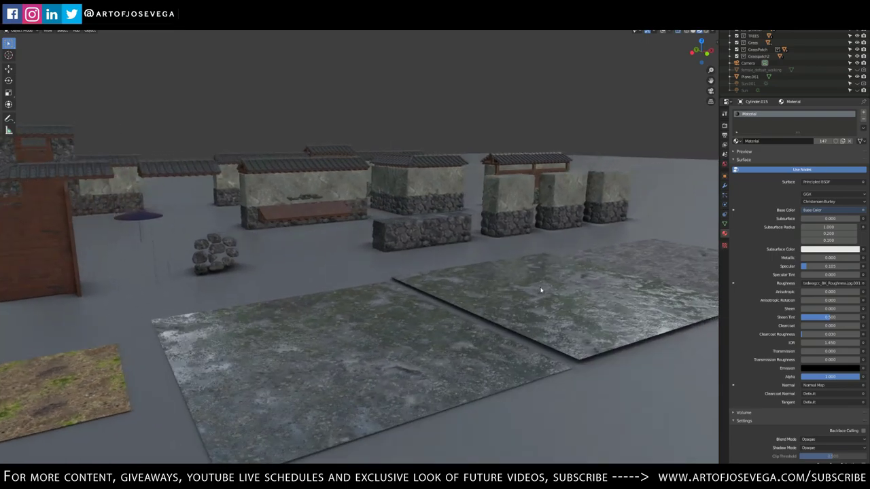
pyautogui.scroll(8, 541, 291)
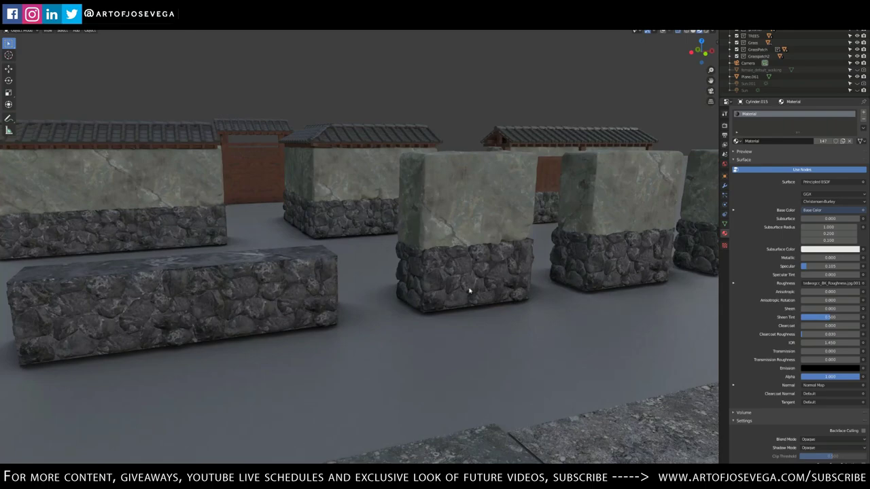
pyautogui.moveTo(493, 258); pyautogui.dragTo(433, 312)
pyautogui.moveTo(237, 248); pyautogui.dragTo(368, 282)
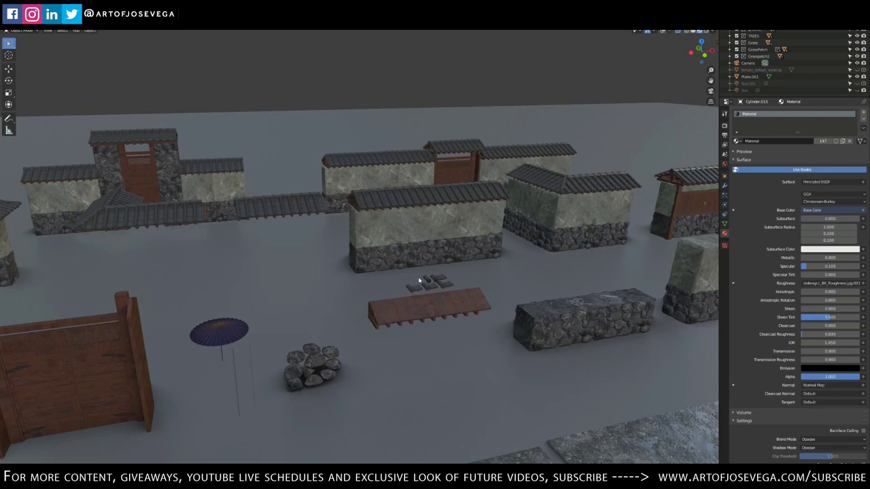
# Select one of the small loose roof tiles behind the wooden roof base and focus the view on it.
pyautogui.click(420, 280)
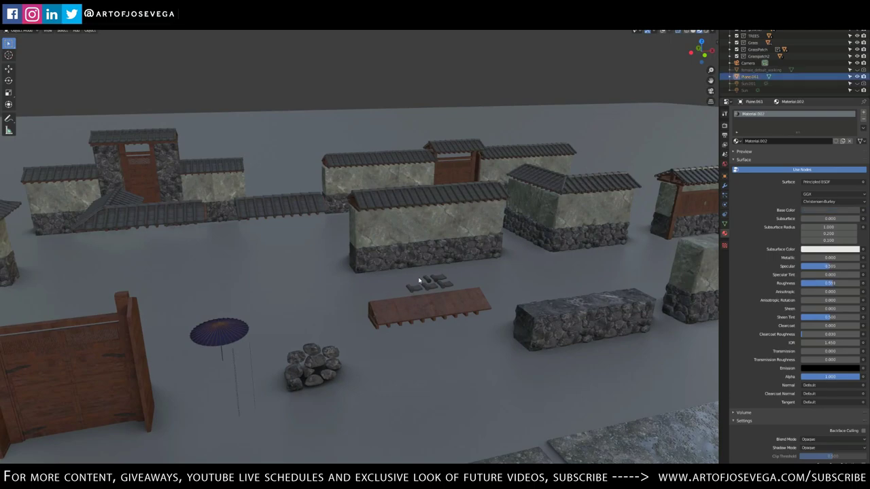
pyautogui.scroll(-10, 419, 281)
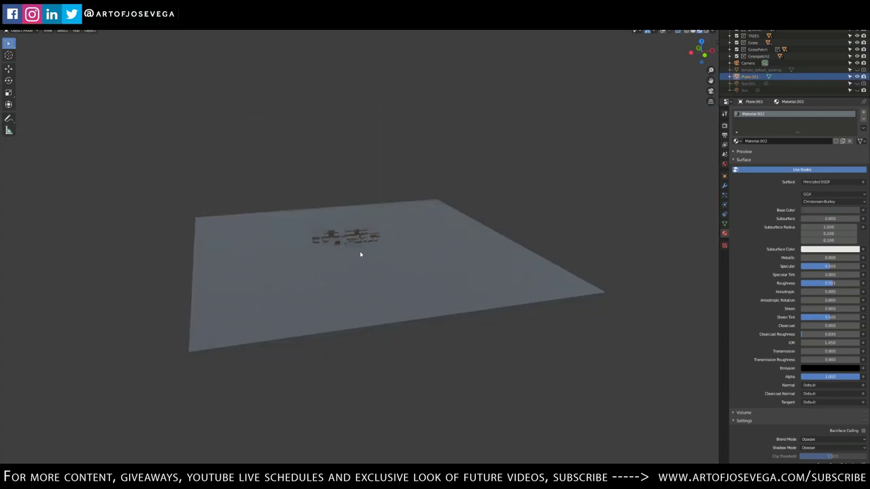
pyautogui.scroll(10, 360, 251)
pyautogui.scroll(6, 303, 219)
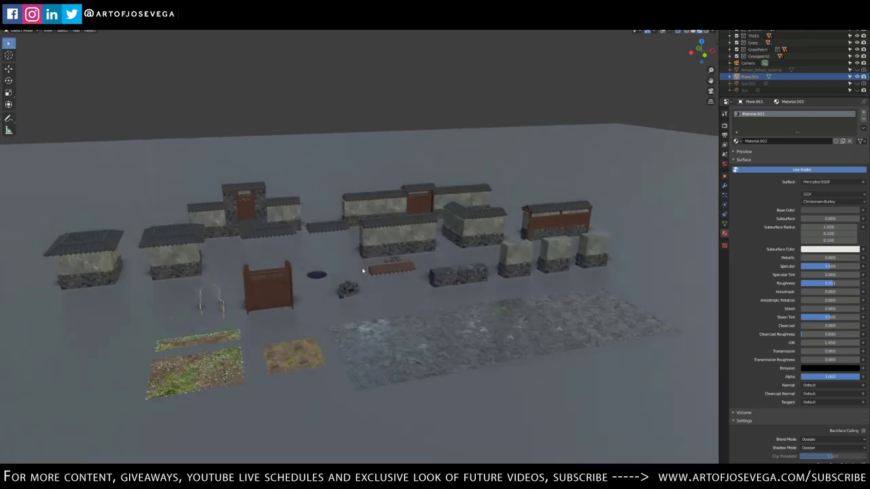
pyautogui.click(424, 282)
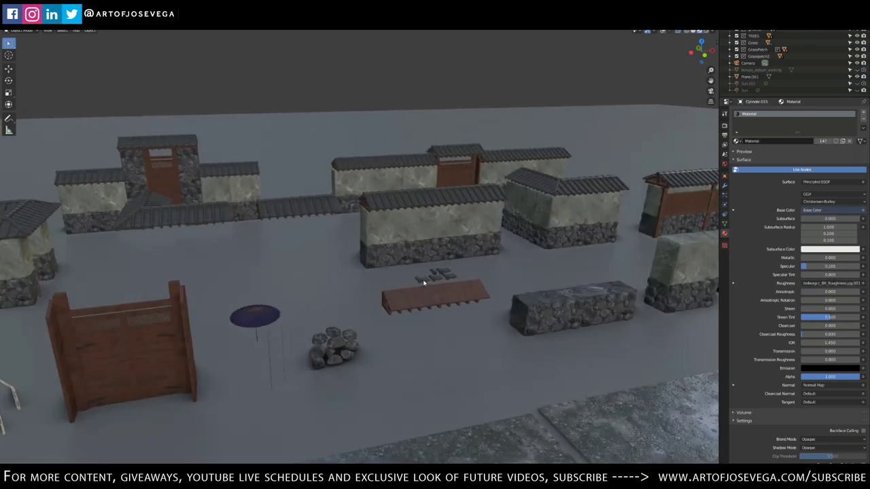
pyautogui.press('KP_Decimal')
# Examine the loose roof tile variations, including their round end caps, curved surfaces and separate cylinder pieces.
pyautogui.moveTo(536, 280); pyautogui.dragTo(359, 281)
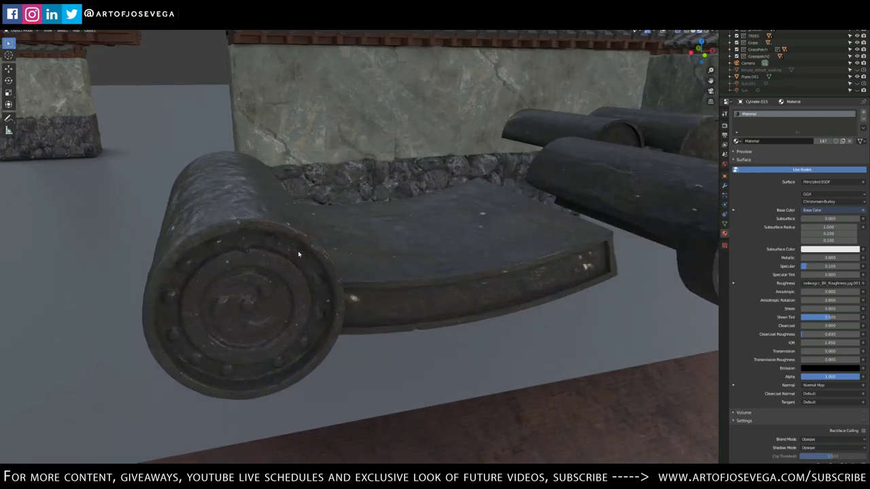
pyautogui.moveTo(476, 306); pyautogui.dragTo(463, 304)
pyautogui.moveTo(565, 309); pyautogui.dragTo(340, 312)
pyautogui.moveTo(408, 319); pyautogui.dragTo(316, 335)
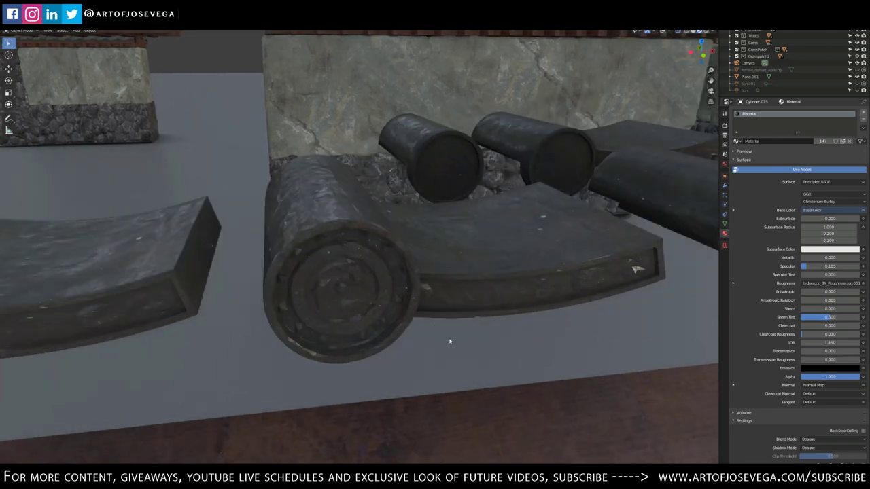
pyautogui.moveTo(450, 341)
pyautogui.mouseDown()
pyautogui.moveTo(377, 324)
pyautogui.moveTo(397, 307)
pyautogui.mouseUp()
pyautogui.scroll(-2, 378, 324)
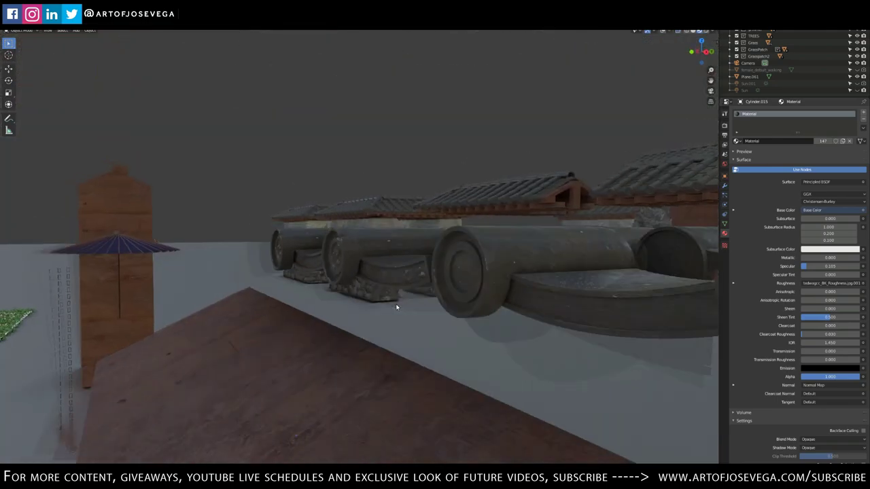
pyautogui.scroll(-3, 396, 307)
pyautogui.scroll(-1, 350, 256)
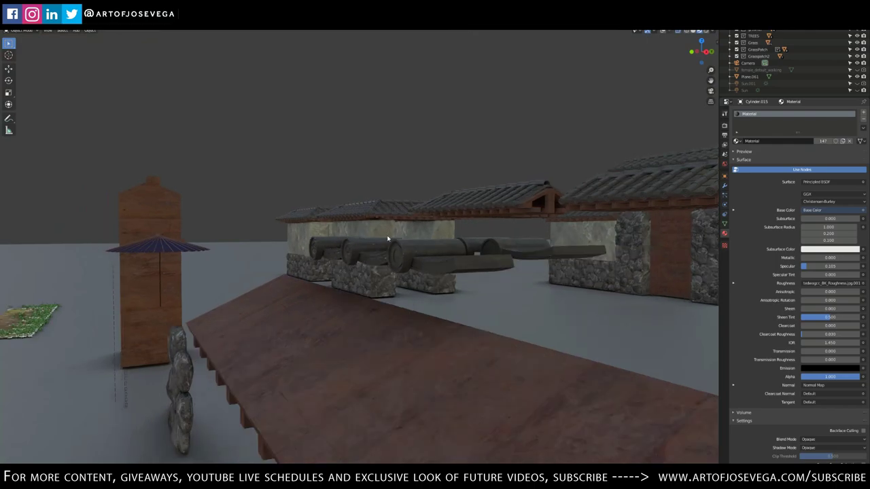
pyautogui.moveTo(388, 238); pyautogui.dragTo(451, 266)
pyautogui.scroll(4, 476, 267)
pyautogui.moveTo(522, 269); pyautogui.dragTo(252, 292)
pyautogui.scroll(3, 406, 296)
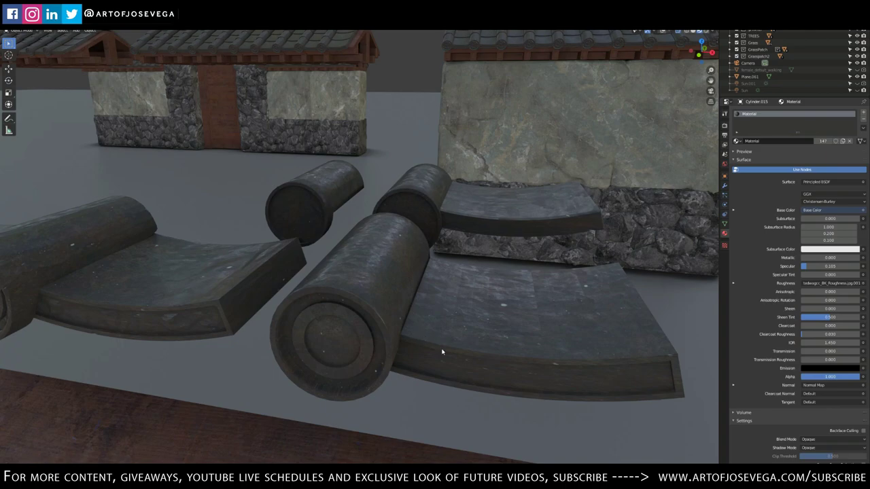
pyautogui.moveTo(442, 352); pyautogui.dragTo(418, 332)
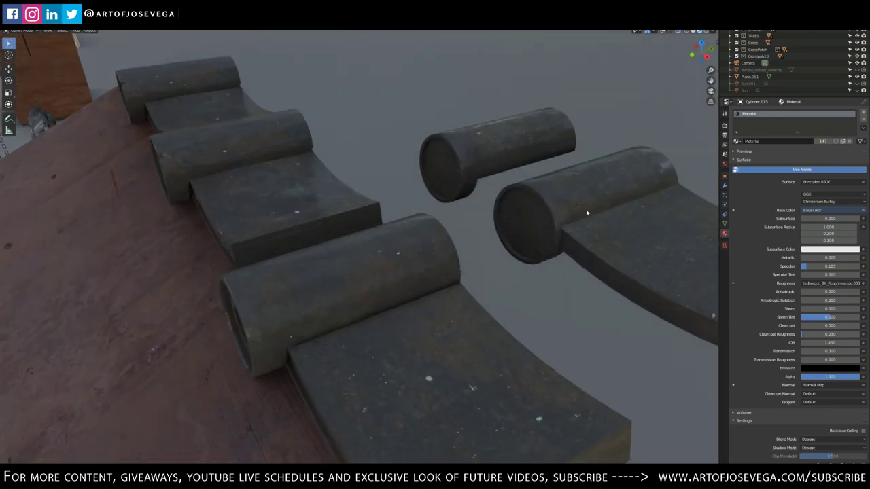
pyautogui.scroll(-4, 592, 218)
pyautogui.moveTo(600, 224); pyautogui.dragTo(492, 249)
pyautogui.scroll(-10, 426, 245)
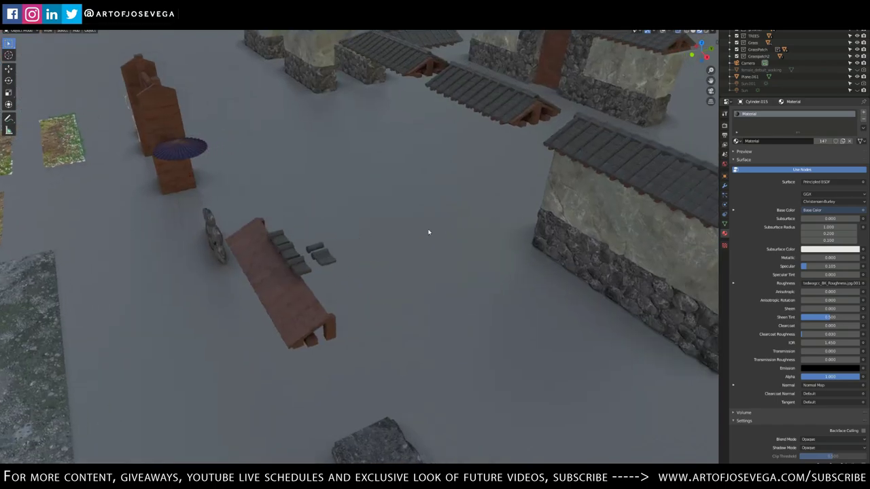
# Examine how the tiles, end caps and wooden rafters are assembled on the long wall's roof.
pyautogui.moveTo(694, 217); pyautogui.dragTo(515, 221)
pyautogui.scroll(4, 549, 241)
pyautogui.moveTo(596, 282); pyautogui.dragTo(270, 225)
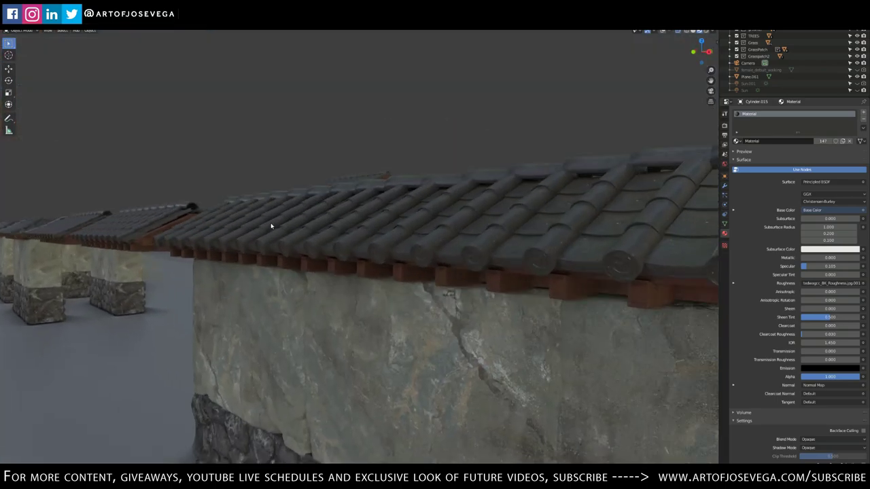
pyautogui.scroll(3, 526, 227)
pyautogui.moveTo(527, 227); pyautogui.dragTo(541, 131)
pyautogui.scroll(3, 477, 199)
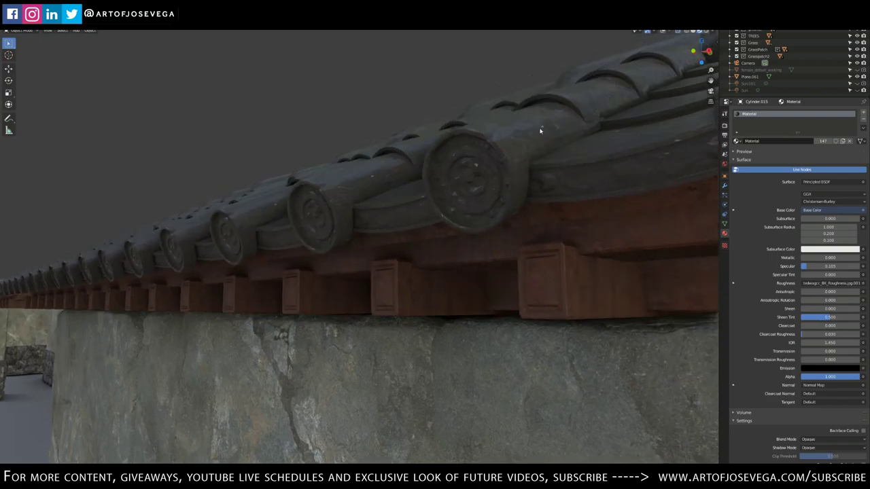
pyautogui.moveTo(483, 178); pyautogui.dragTo(548, 246)
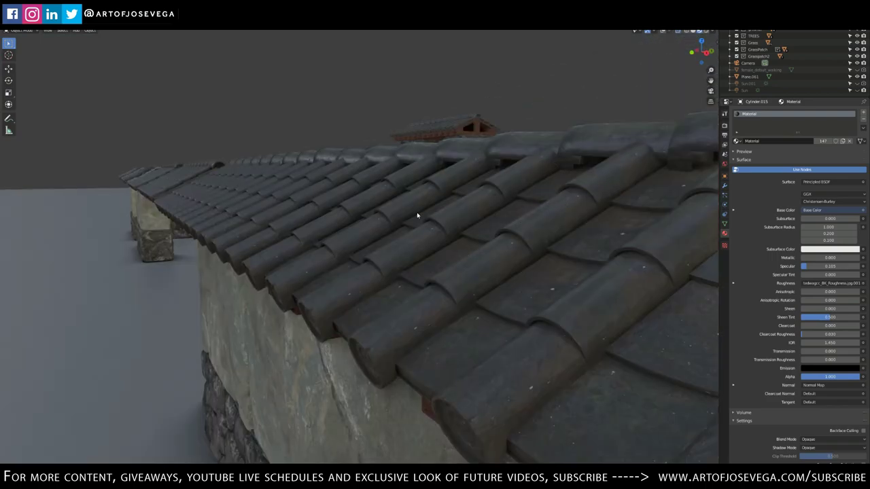
pyautogui.moveTo(417, 215); pyautogui.dragTo(564, 259)
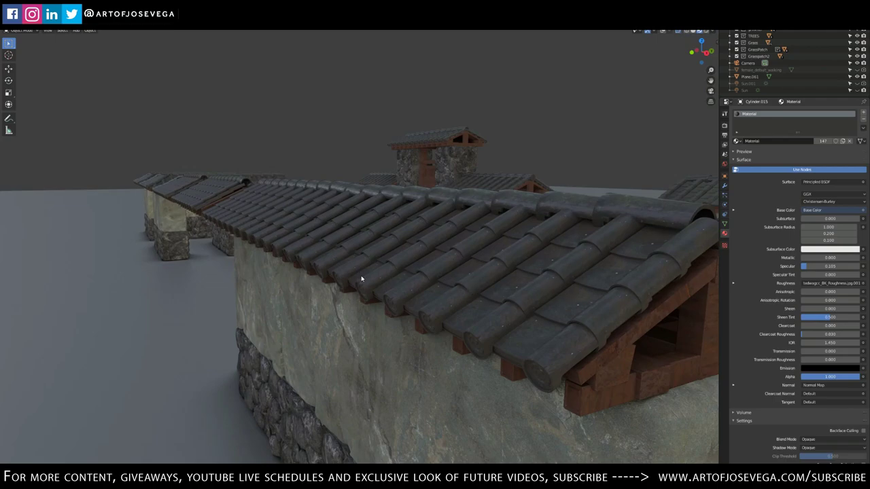
# Review the full asset layout, comparing the finished walls, separate roof sections, gates, props and ground patches.
pyautogui.scroll(-15, 354, 286)
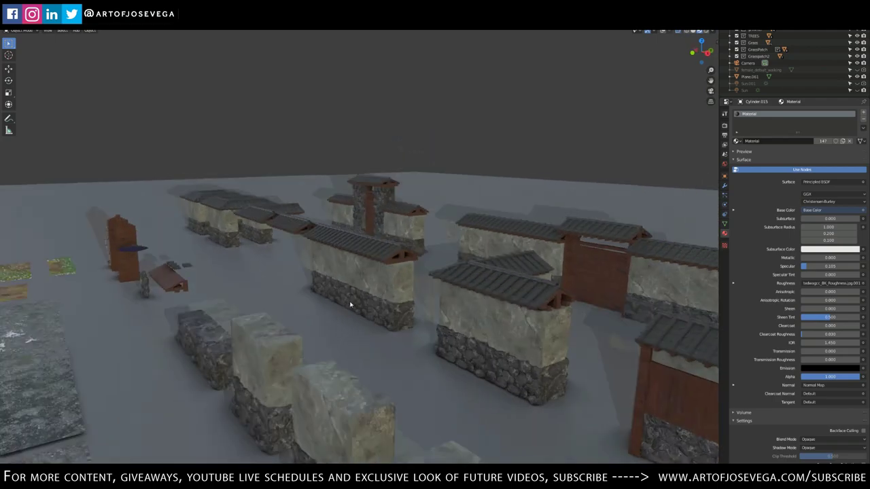
pyautogui.scroll(3, 319, 306)
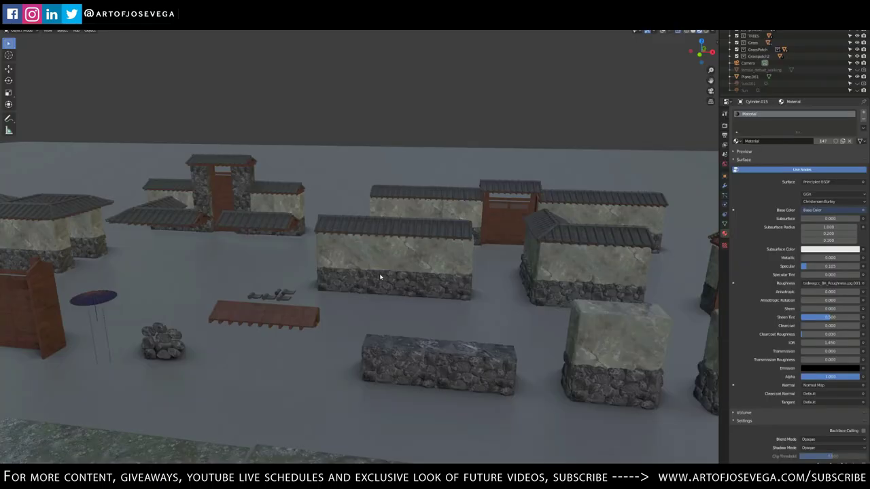
pyautogui.moveTo(380, 277); pyautogui.dragTo(382, 279)
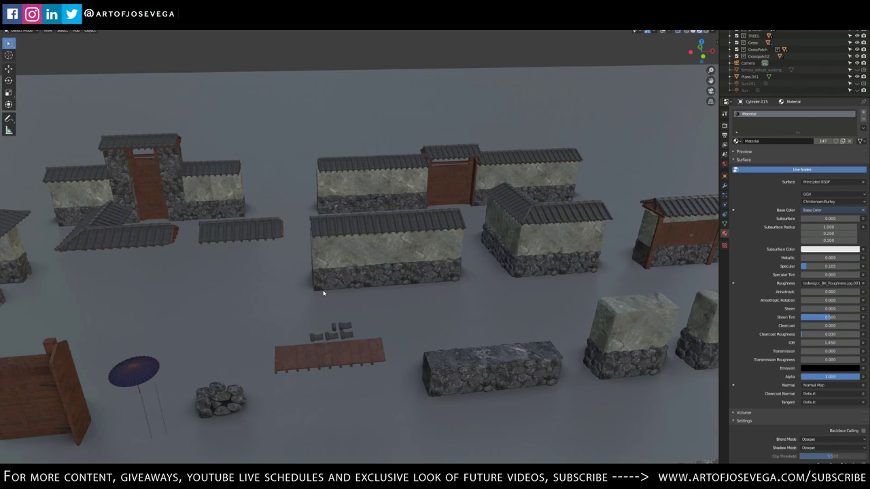
pyautogui.moveTo(246, 306); pyautogui.dragTo(409, 236)
pyautogui.scroll(-3, 408, 236)
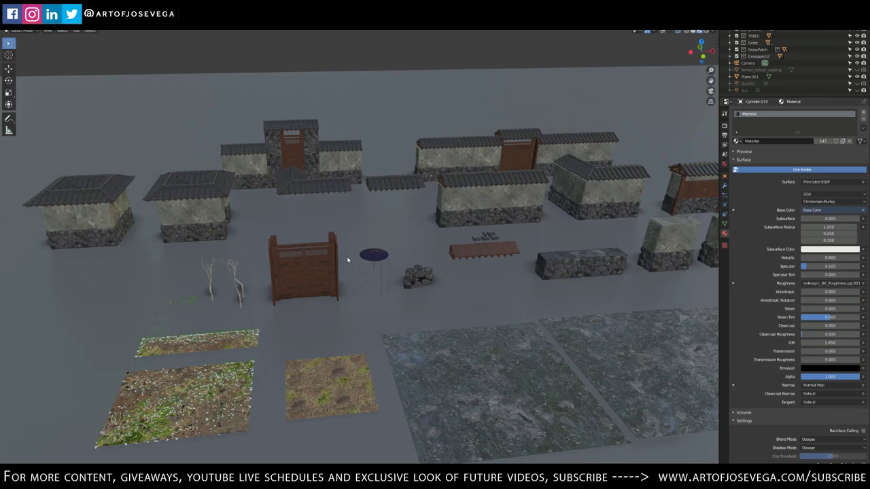
pyautogui.moveTo(317, 266); pyautogui.dragTo(410, 198)
pyautogui.scroll(4, 322, 246)
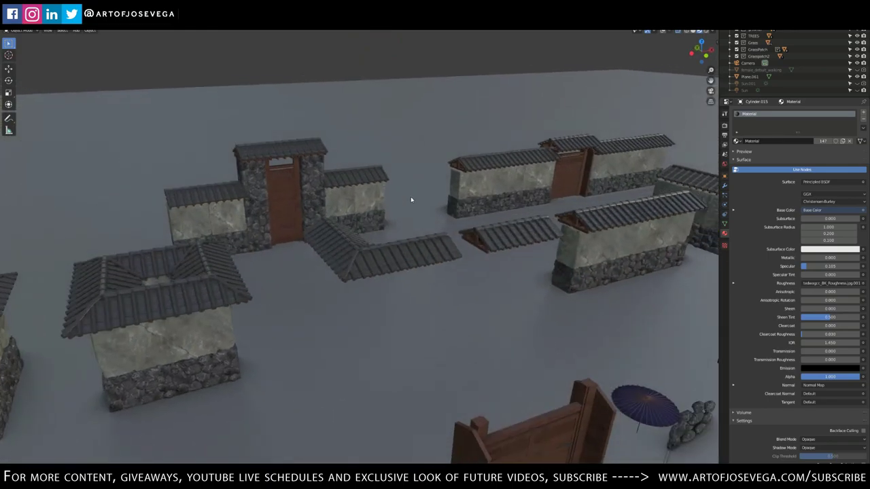
pyautogui.moveTo(570, 275); pyautogui.dragTo(361, 240)
pyautogui.moveTo(588, 269); pyautogui.dragTo(398, 233)
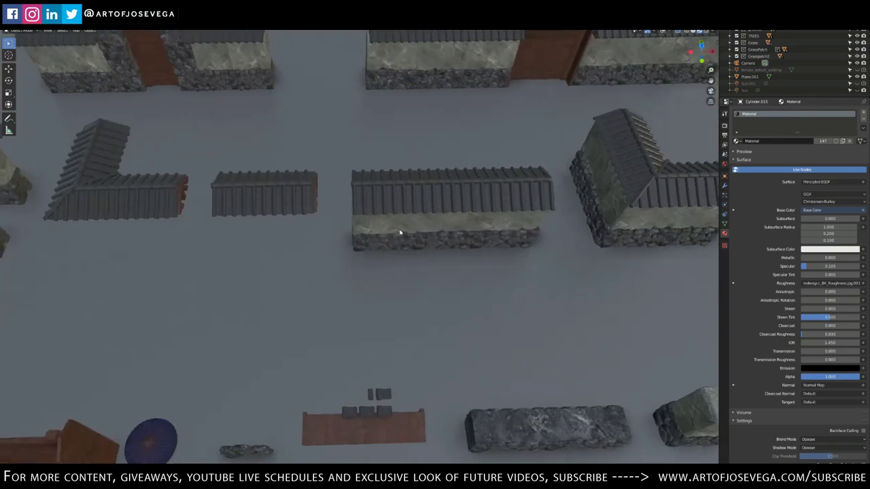
# Examine the roof section beside the long finished wall, and compare them with the gates, wall blocks and ground patches in the layout.
pyautogui.scroll(10, 347, 263)
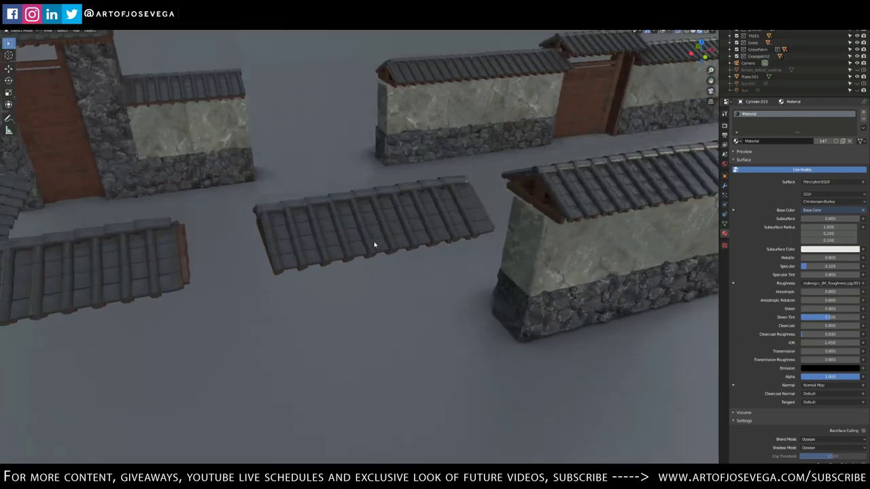
pyautogui.moveTo(374, 244); pyautogui.dragTo(290, 224)
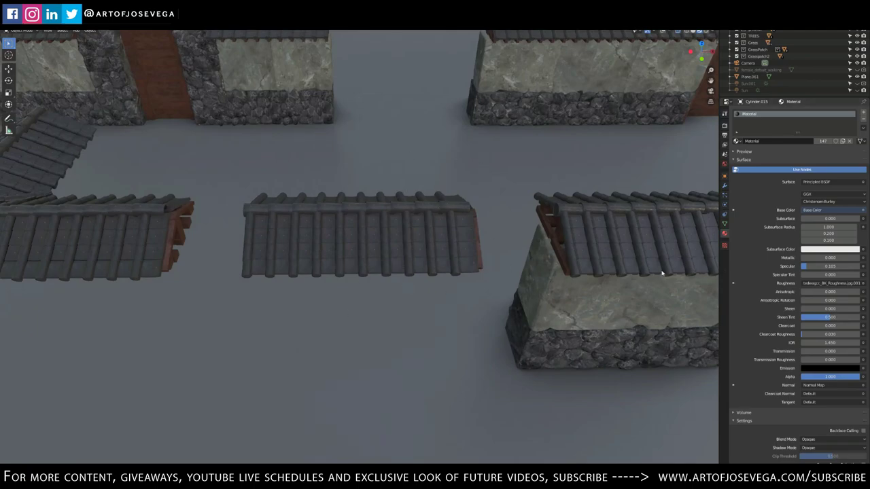
pyautogui.moveTo(549, 324); pyautogui.dragTo(359, 317)
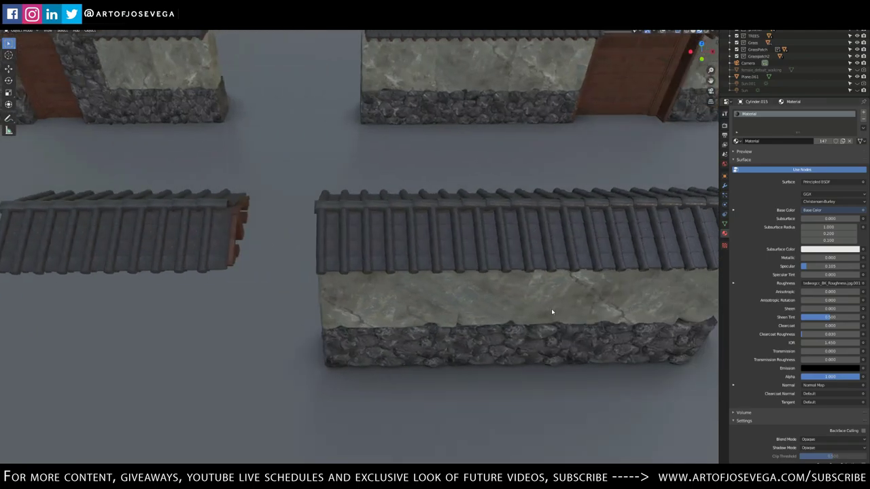
pyautogui.scroll(-5, 552, 310)
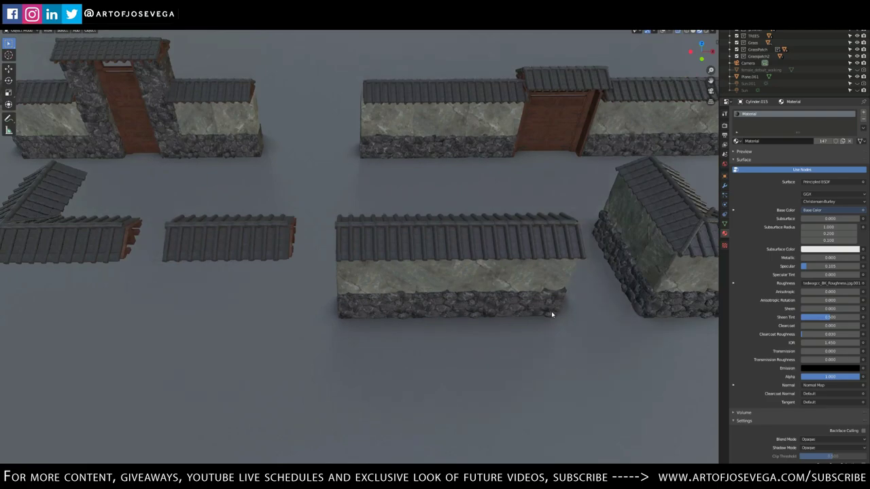
pyautogui.moveTo(575, 377); pyautogui.dragTo(439, 272)
pyautogui.scroll(-2, 457, 319)
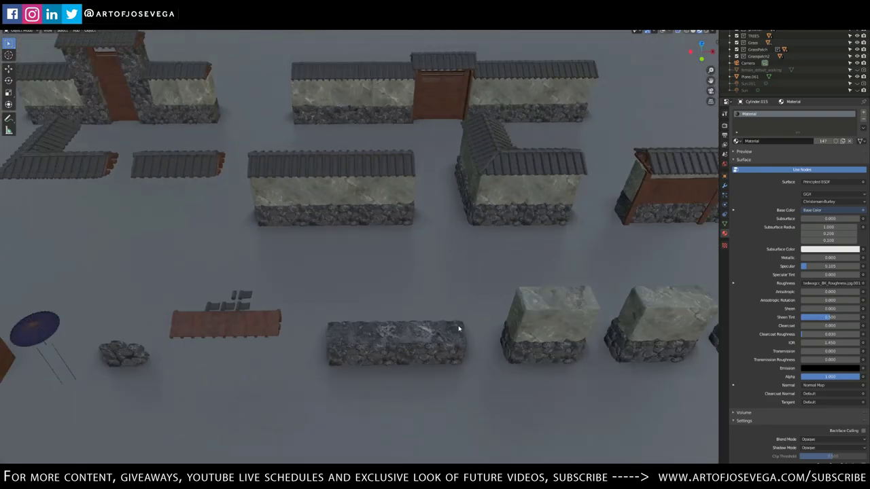
pyautogui.scroll(-4, 420, 317)
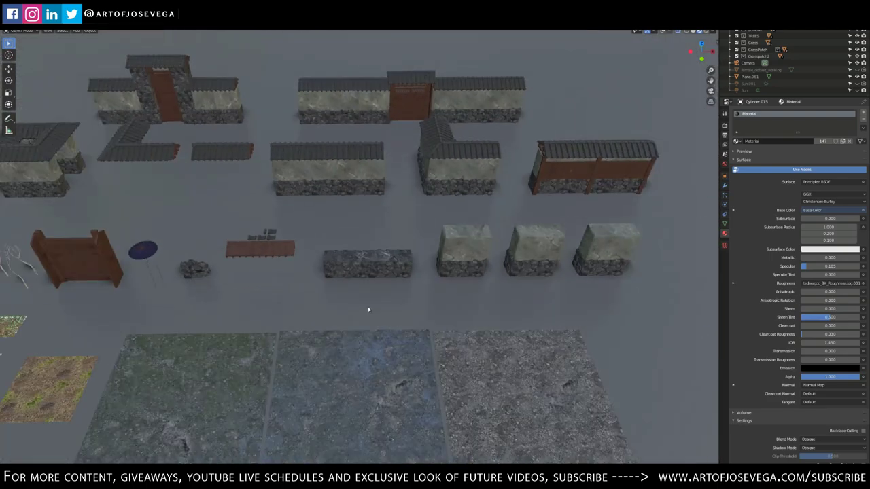
pyautogui.moveTo(368, 310); pyautogui.dragTo(437, 313)
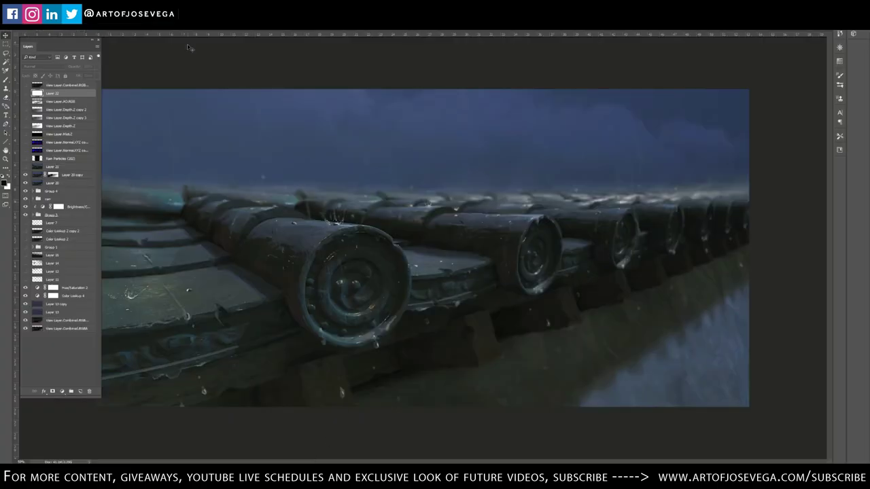
# Switch to Photoshop and compare the raw roof render with the painted rainy version, checking the horizon against the guide.
pyautogui.click(26, 85)
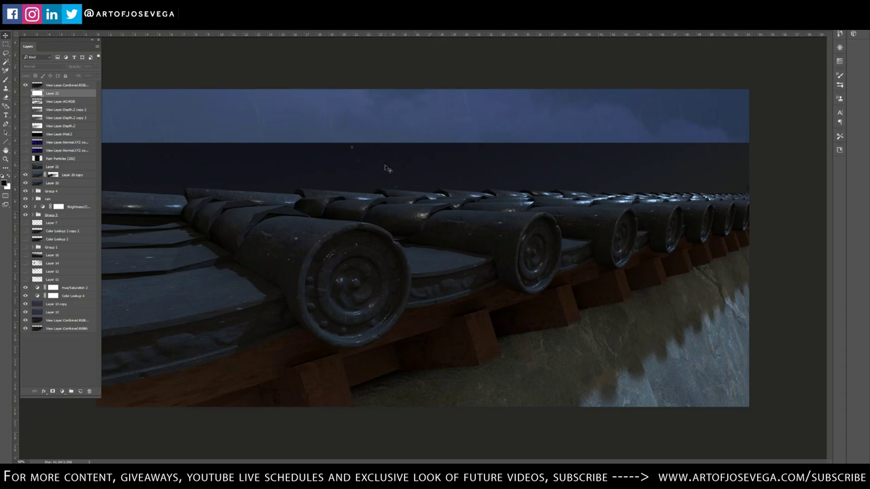
pyautogui.hotkey('ctrl', ';')
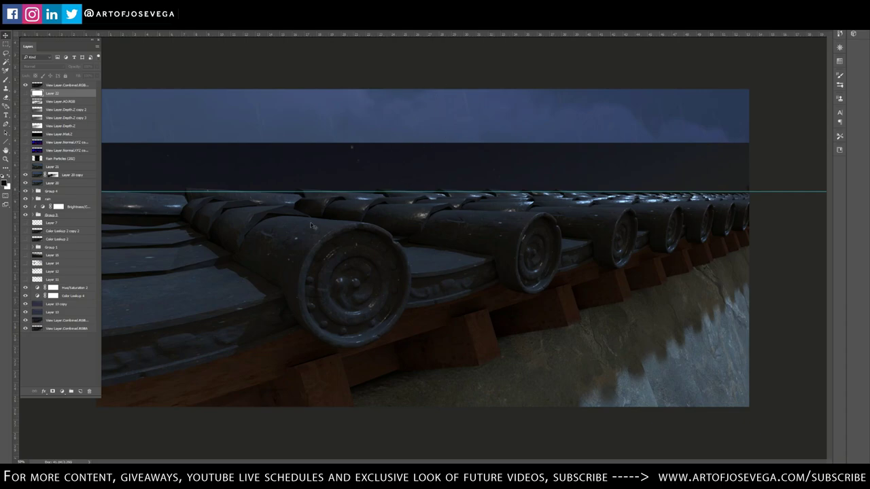
pyautogui.hotkey('ctrl', 'h')
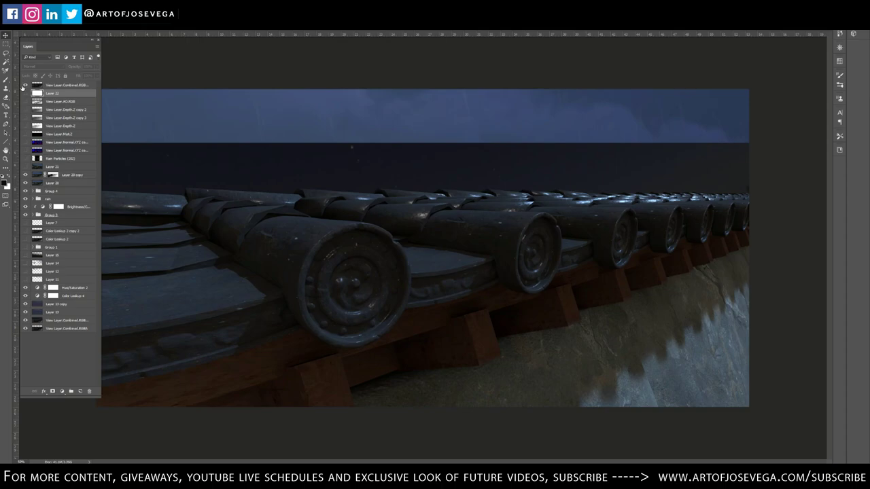
pyautogui.click(24, 86)
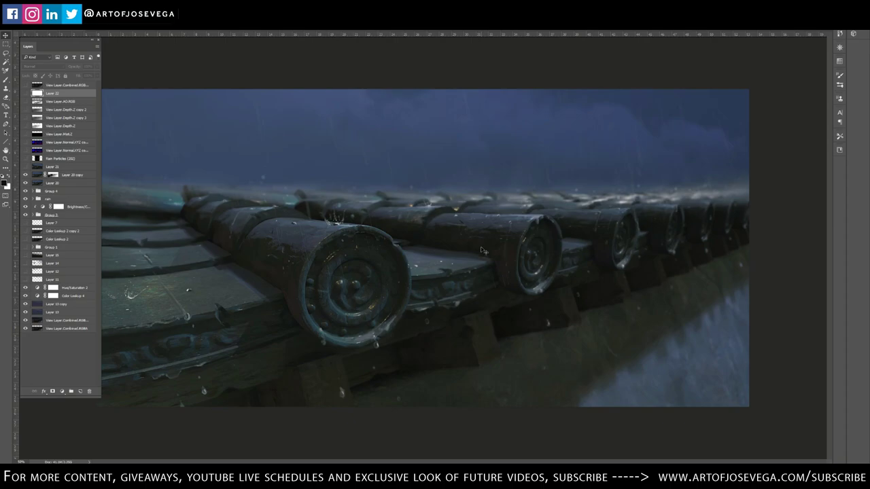
pyautogui.click(26, 85)
pyautogui.click(26, 86)
pyautogui.click(26, 85)
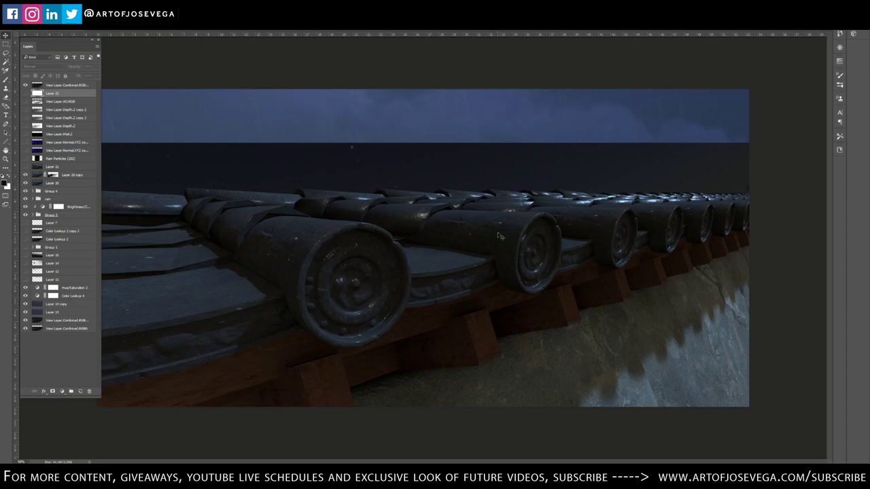
pyautogui.click(25, 86)
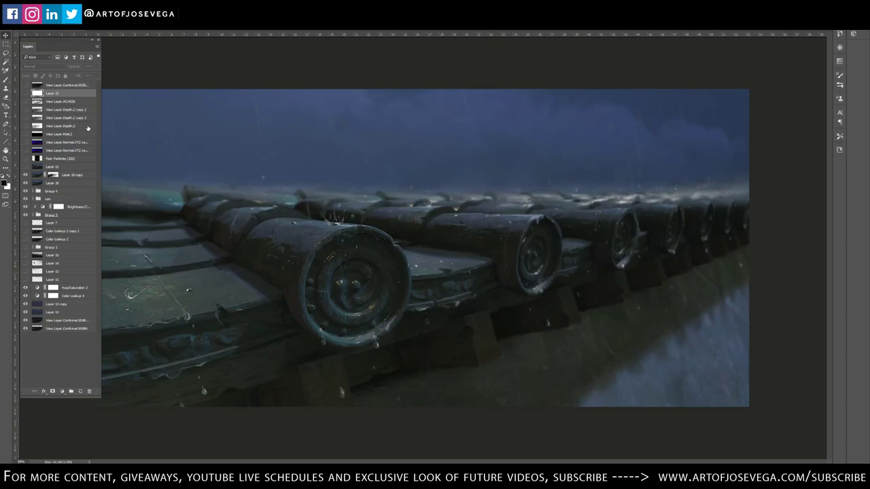
# View the whole roof painting at reduced size and compare its composition and horizon guide with the raw render.
pyautogui.hotkey('ctrl', '-')
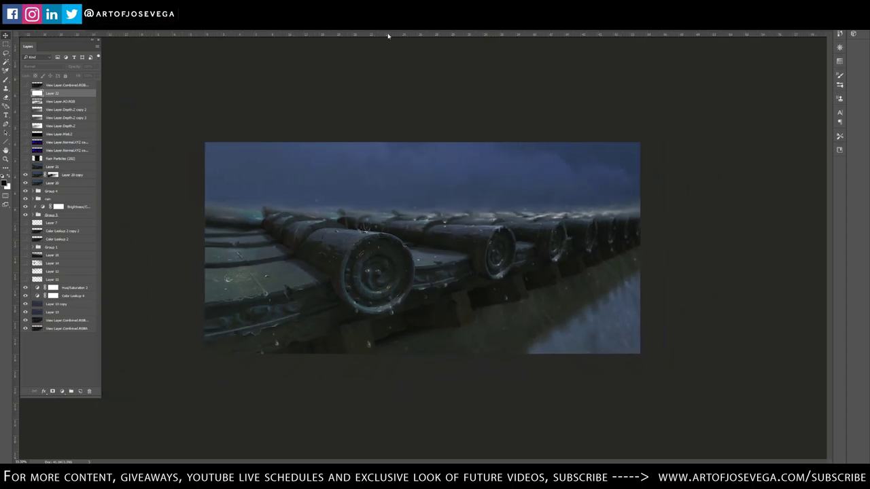
pyautogui.hotkey('ctrl', ';')
pyautogui.click(24, 85)
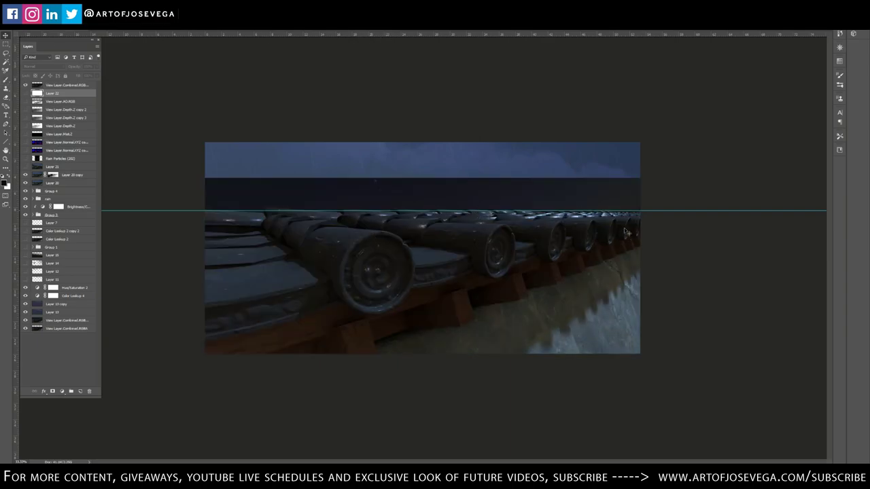
pyautogui.hotkey('ctrl', ';')
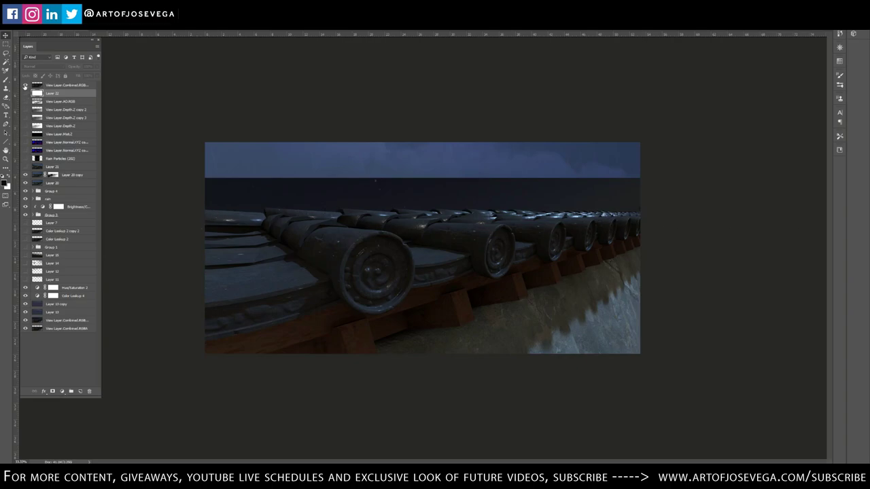
pyautogui.click(25, 86)
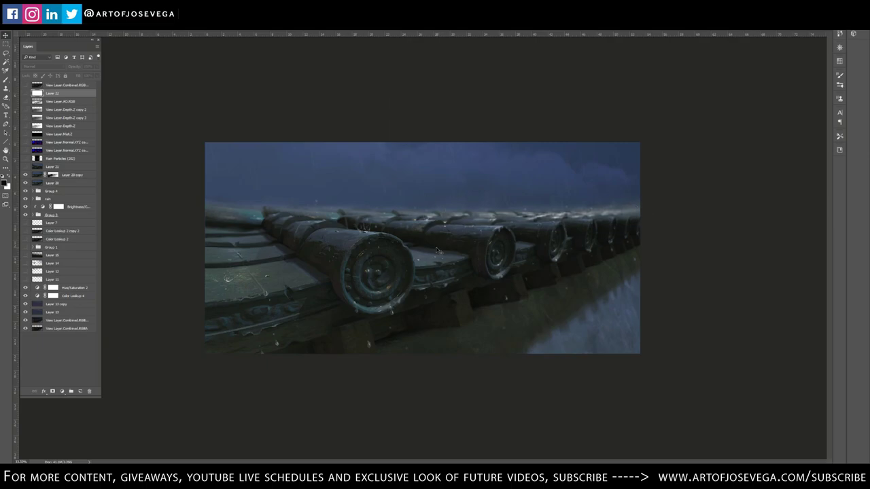
pyautogui.hotkey('ctrl', '+')
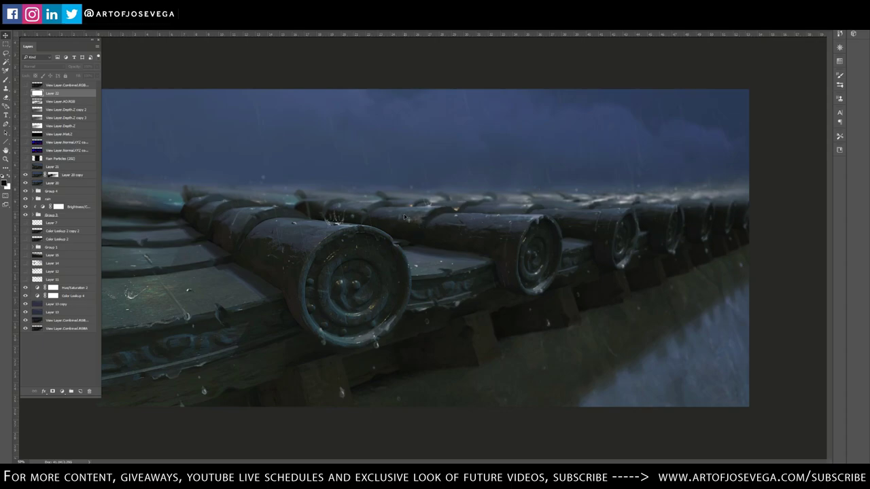
pyautogui.hotkey('ctrl', '-')
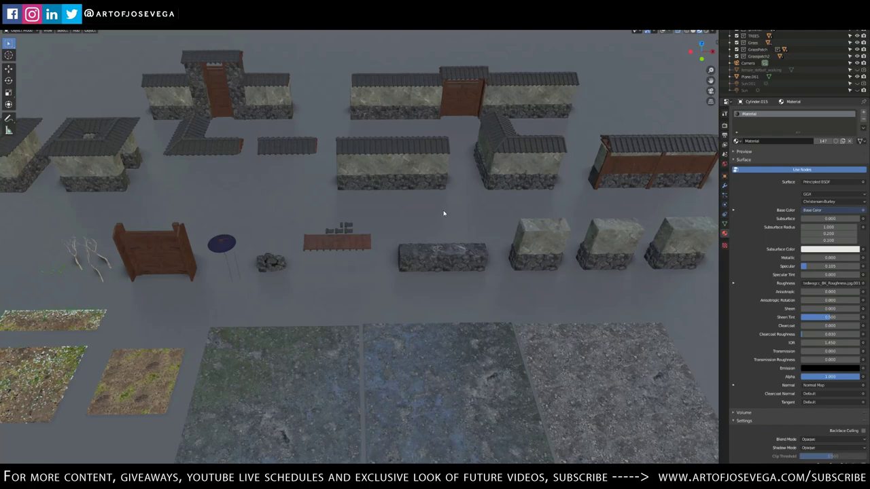
# Switch to Blender and review the modular kit pieces around the loose roof tiles and wooden roof base.
pyautogui.moveTo(444, 213); pyautogui.dragTo(448, 220)
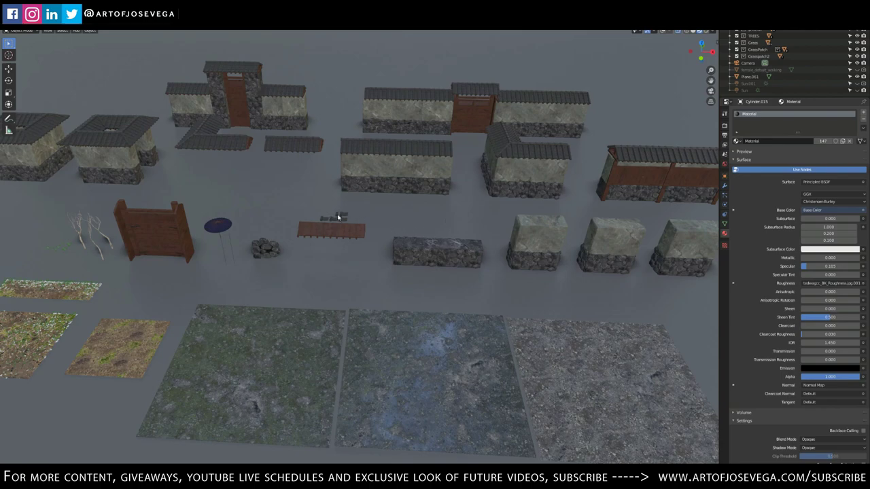
pyautogui.moveTo(336, 216); pyautogui.dragTo(378, 320)
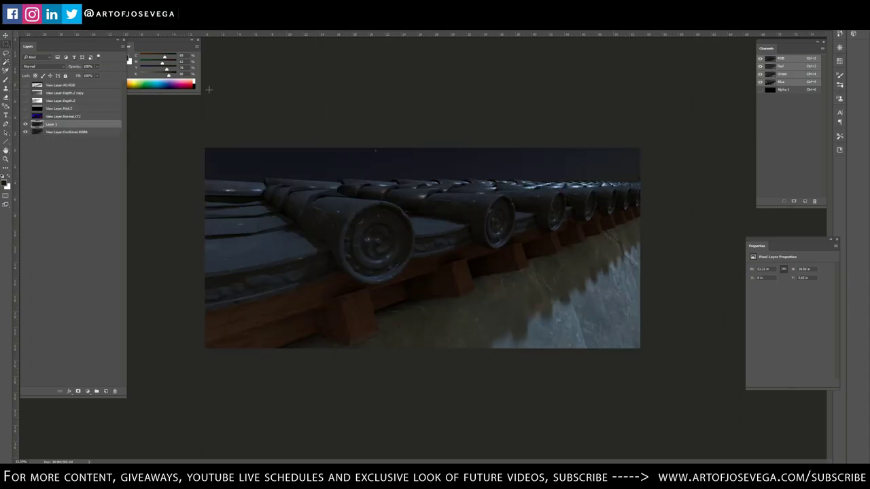
# In the Photoshop render file, save Layer 1's outline and its inverse as alpha channels, then clear the selection.
pyautogui.keyDown('ctrl'); pyautogui.click(37, 126); pyautogui.keyUp('ctrl')
pyautogui.click(794, 202)
pyautogui.hotkey('ctrl', 'shift', 'i')
pyautogui.click(794, 202)
pyautogui.hotkey('ctrl', 'd')
# Extend the canvas upward with the Crop tool to add empty space above the roof's sky.
pyautogui.press('c')
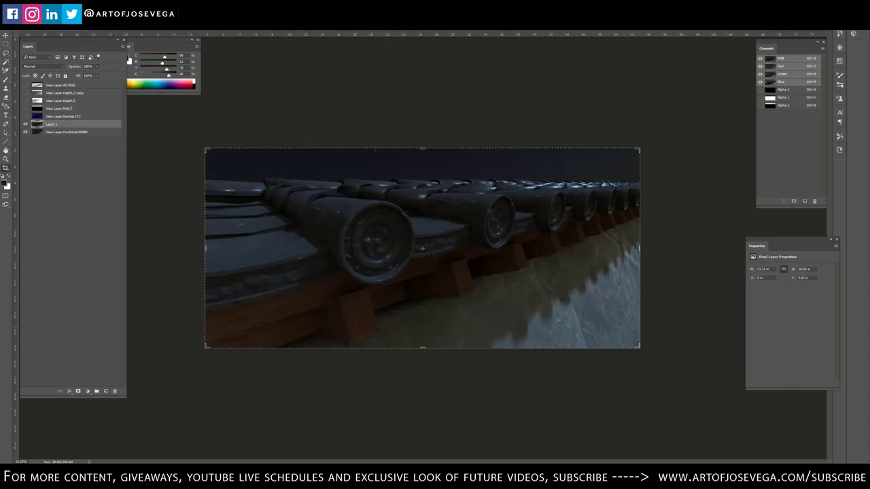
pyautogui.moveTo(422, 148); pyautogui.dragTo(422, 124)
pyautogui.press('Return')
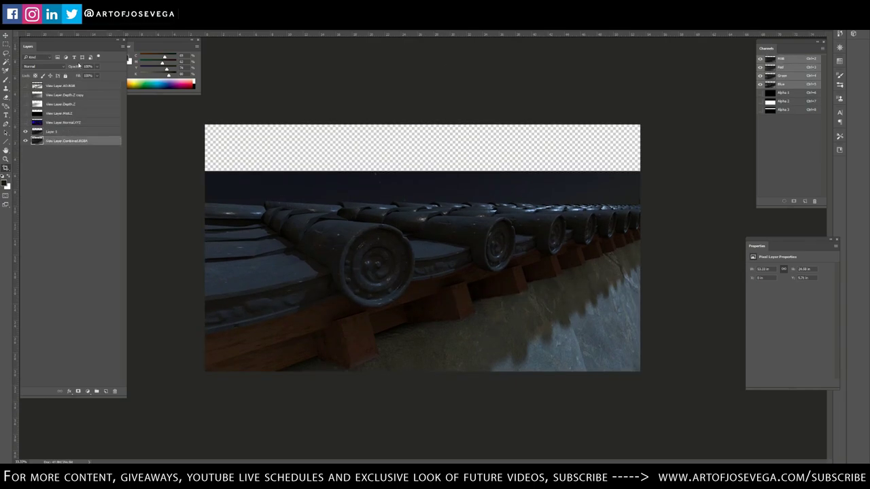
# Duplicate the View Layer.Combined.RGBA layer and stretch its sky strip upward to fill the empty canvas above.
pyautogui.hotkey('ctrl', 'j')
pyautogui.press('m')
pyautogui.moveTo(204, 170); pyautogui.dragTo(670, 203)
pyautogui.hotkey('ctrl', 't')
pyautogui.moveTo(422, 171); pyautogui.dragTo(423, 130)
pyautogui.press('Return')
# Crop a thin strip off the canvas's lower edge.
pyautogui.press('c')
pyautogui.press('Return')
pyautogui.moveTo(423, 366); pyautogui.dragTo(422, 353)
pyautogui.press('Return')
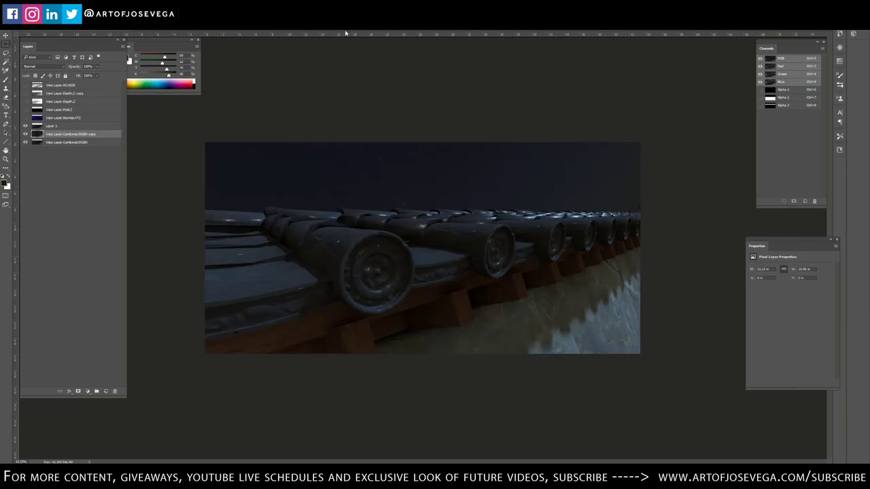
# Shift the sky's colour with a Hue/Saturation adjustment on the View Layer.Combined.RGBA copy layer.
pyautogui.click(51, 125)
pyautogui.click(36, 134)
pyautogui.press('o')
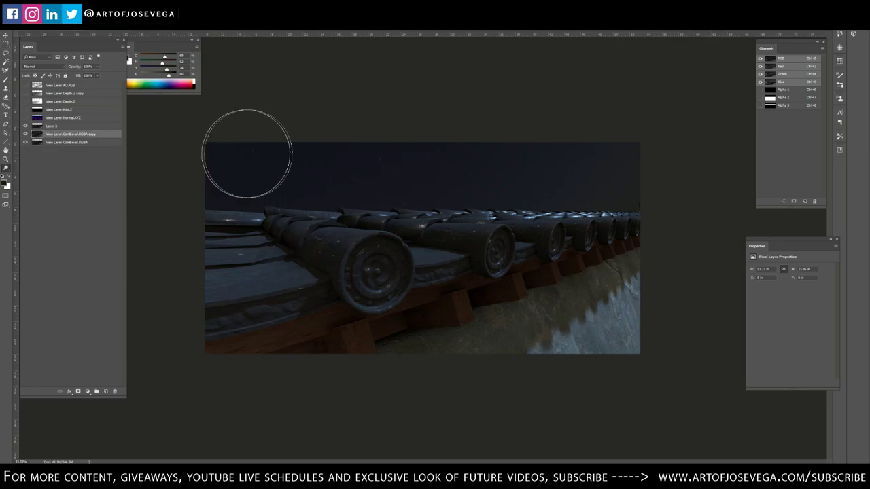
pyautogui.hotkey('ctrl', 'u')
pyautogui.moveTo(633, 137); pyautogui.dragTo(642, 138)
pyautogui.press('Return')
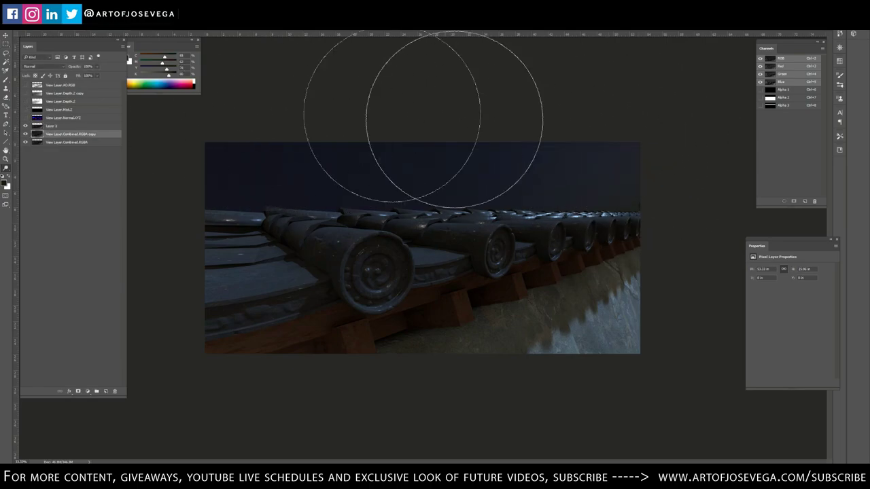
# Show the View Layer.Normal.XYZ pass, duplicate it, and keep the duplicate hidden while selecting the original.
pyautogui.hotkey('ctrl', 't')
pyautogui.click(26, 119)
pyautogui.click(44, 66)
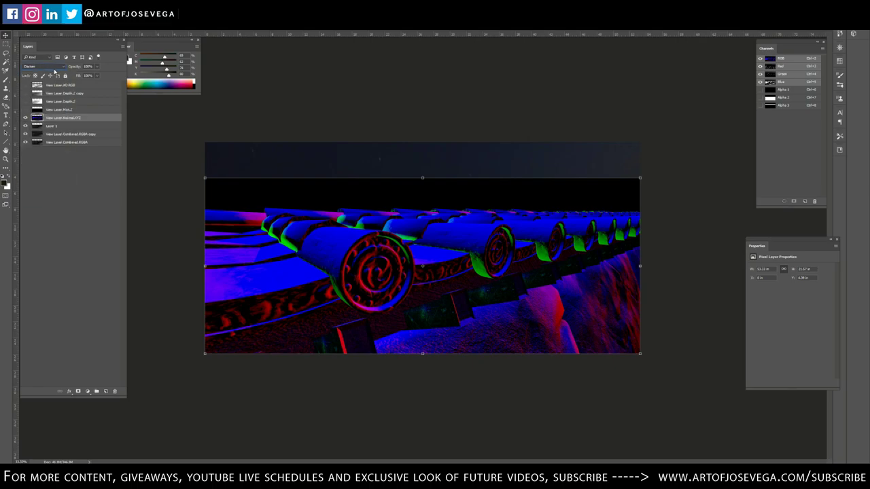
pyautogui.click(47, 126)
pyautogui.hotkey('ctrl', 'j')
pyautogui.click(26, 118)
pyautogui.click(64, 126)
# Try different blend modes on the View Layer.Normal.XYZ layer and set it to Saturation at 17% opacity.
pyautogui.click(45, 67)
pyautogui.click(48, 141)
pyautogui.press('Down')
pyautogui.press('Down')
pyautogui.press('Down')
pyautogui.press('Down')
pyautogui.press('Down')
pyautogui.press('Down')
pyautogui.press('Down')
pyautogui.press('Down')
pyautogui.press('Down')
pyautogui.press('Down')
pyautogui.press('Down')
pyautogui.press('Down')
pyautogui.press('Down')
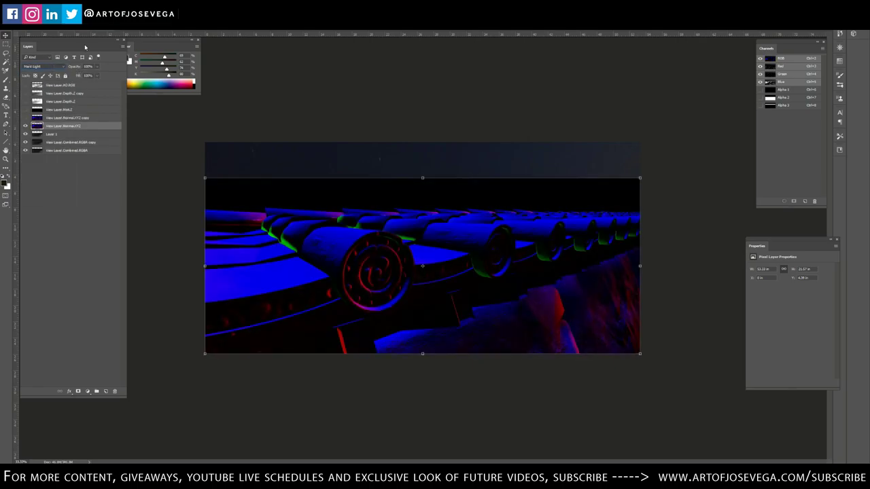
pyautogui.press('Up')
pyautogui.hotkey('shift', '+')
pyautogui.hotkey('shift', '+')
pyautogui.hotkey('shift', '+')
pyautogui.hotkey('shift', '+')
pyautogui.hotkey('shift', '+')
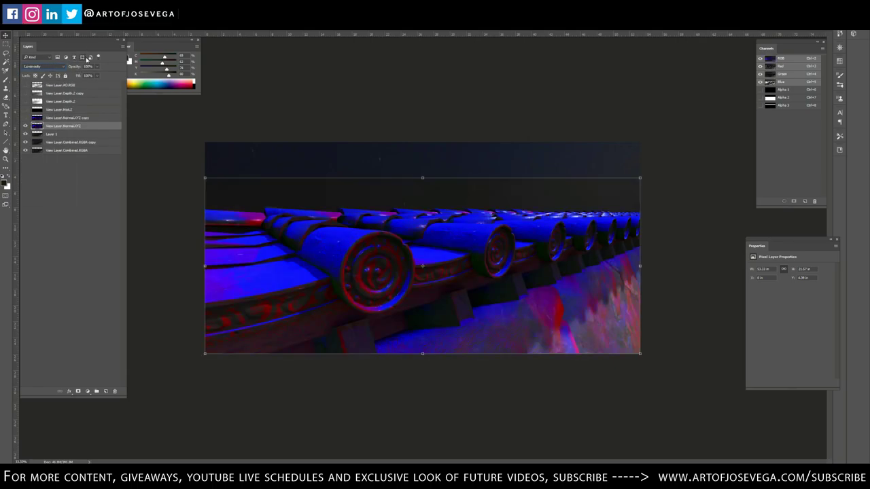
pyautogui.moveTo(96, 66); pyautogui.dragTo(84, 76)
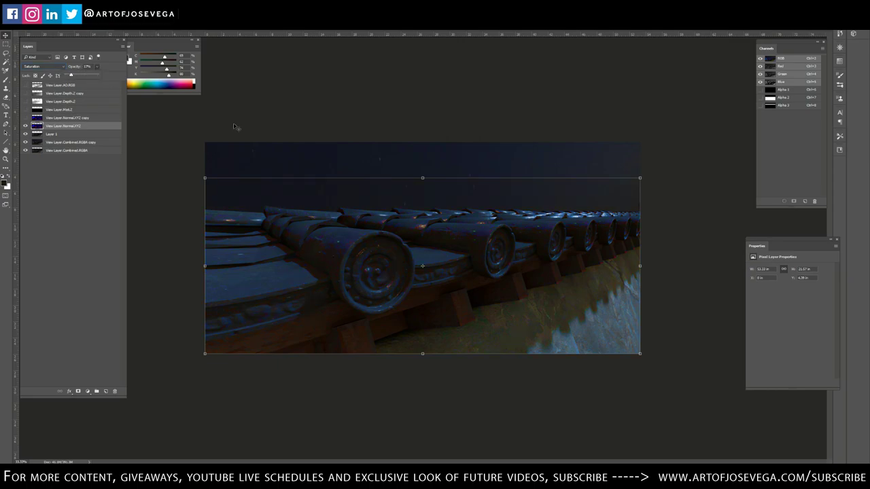
# Duplicate the normal pass as a Color Dodge layer at 17% opacity, add a mask, and clip both normal layers to Layer 1.
pyautogui.press('m')
pyautogui.hotkey('ctrl', 'j')
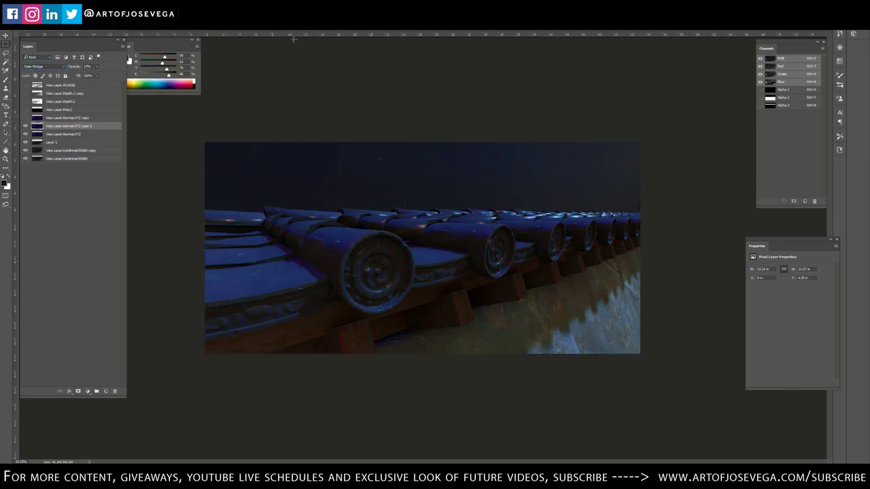
pyautogui.press('b')
pyautogui.rightClick(509, 318)
pyautogui.click(79, 392)
pyautogui.keyDown('alt'); pyautogui.click(65, 138); pyautogui.keyUp('alt')
pyautogui.keyDown('alt'); pyautogui.click(65, 130); pyautogui.keyUp('alt')
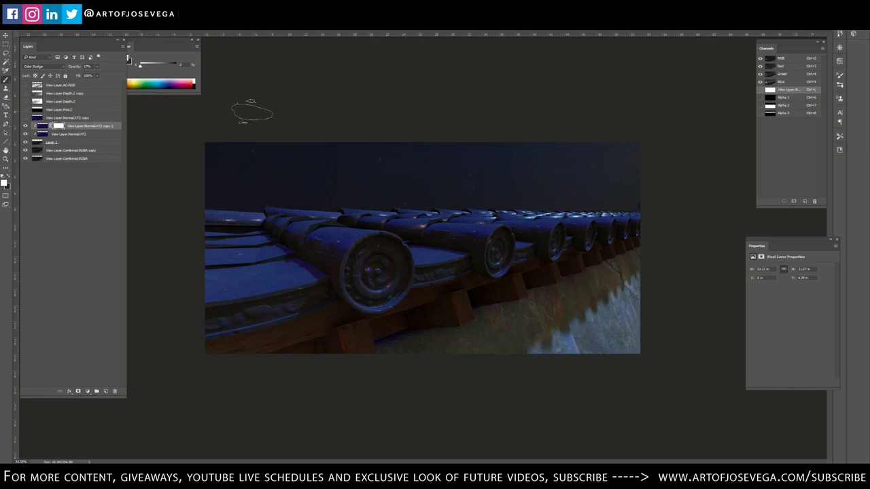
# Paint black on the Color Dodge layer's mask to reduce its effect, and add a mask to the Saturation normal layer.
pyautogui.press('x')
pyautogui.click(25, 134)
pyautogui.click(81, 134)
pyautogui.click(78, 391)
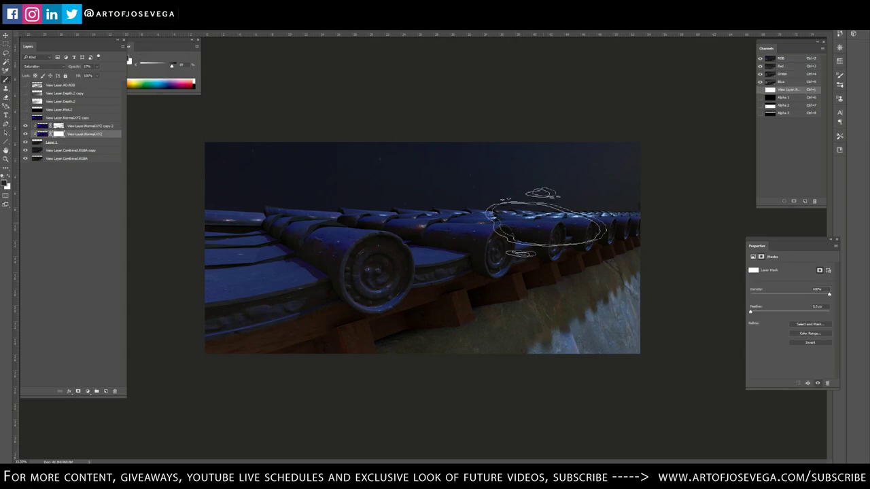
# Add a clipped Hue/Saturation adjustment with saturation -14 above the normal layers, and place a clipped copy of the roof layer over it.
pyautogui.click(87, 391)
pyautogui.click(109, 319)
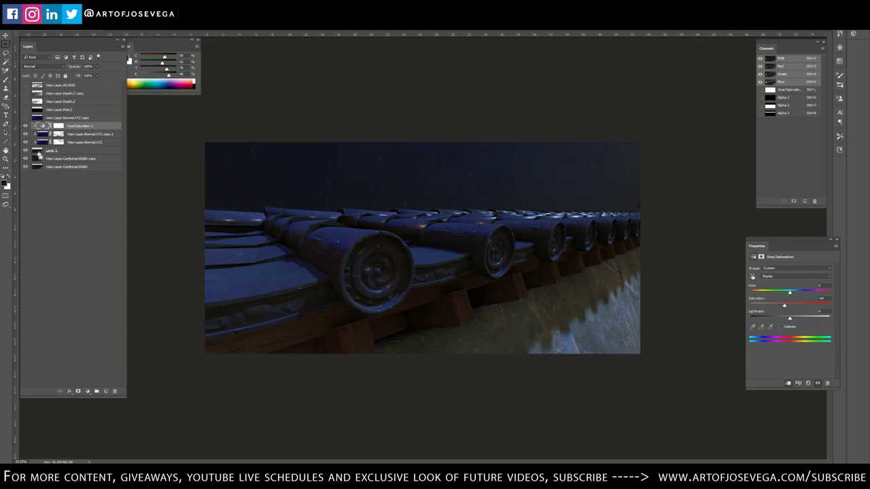
pyautogui.moveTo(39, 155); pyautogui.dragTo(40, 126)
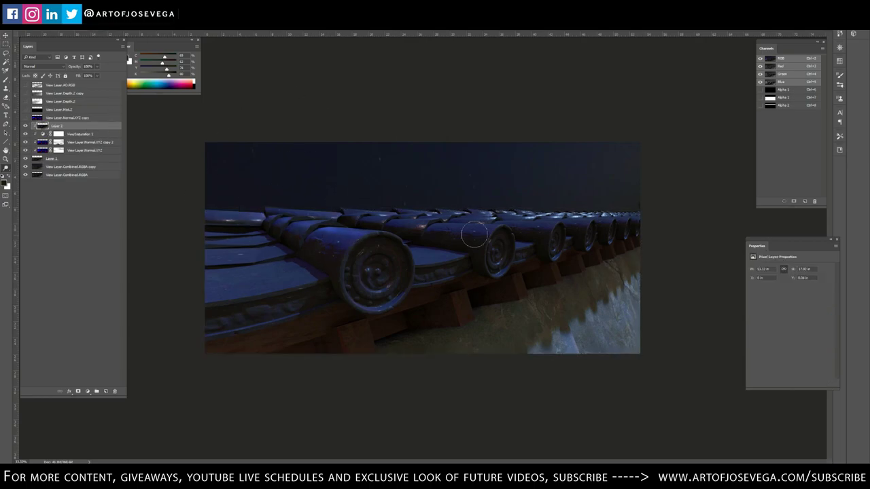
# Add a new empty layer above the roof copy, clip it to the roof stack, and switch to the Clone Stamp tool.
pyautogui.press(']')
pyautogui.press(']')
pyautogui.press(']')
pyautogui.press('b')
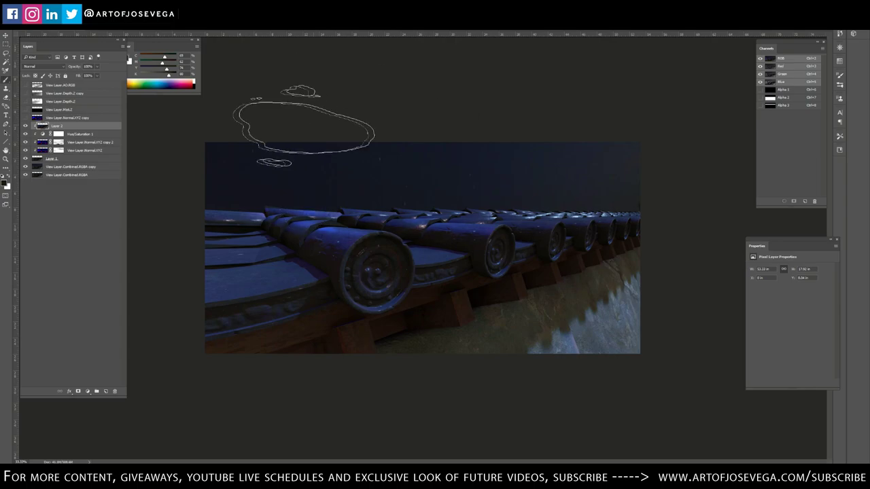
pyautogui.click(106, 392)
pyautogui.keyDown('alt'); pyautogui.click(68, 130); pyautogui.keyUp('alt')
pyautogui.press('s')
pyautogui.rightClick(556, 338)
pyautogui.press('Escape')
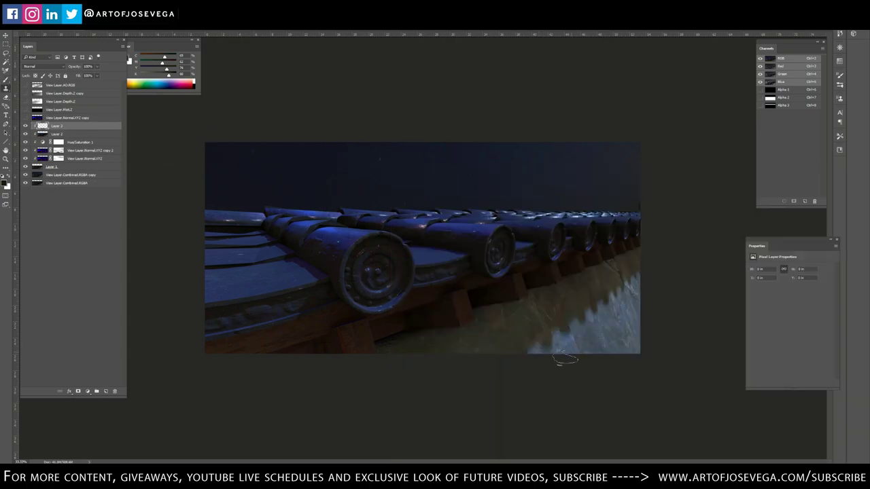
pyautogui.hotkey('ctrl', '+')
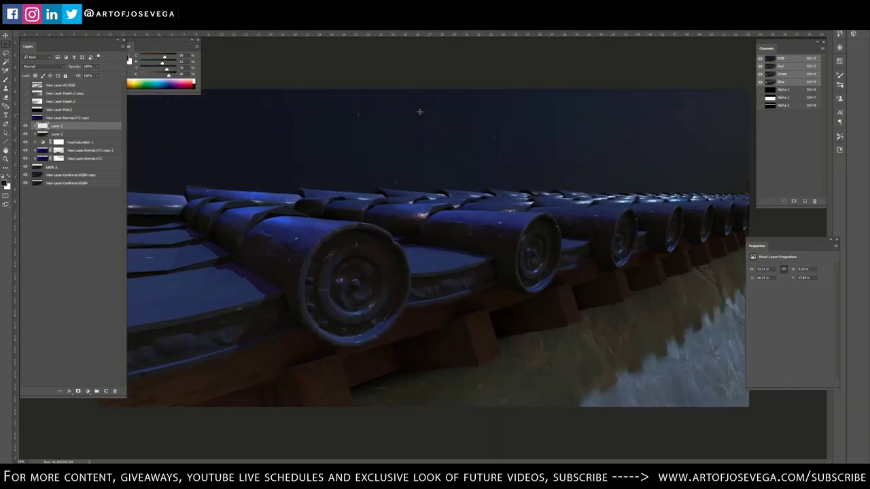
# Hide the clipped roof copy layer and lower the Hue/Saturation adjustment's saturation further.
pyautogui.click(44, 143)
pyautogui.click(25, 142)
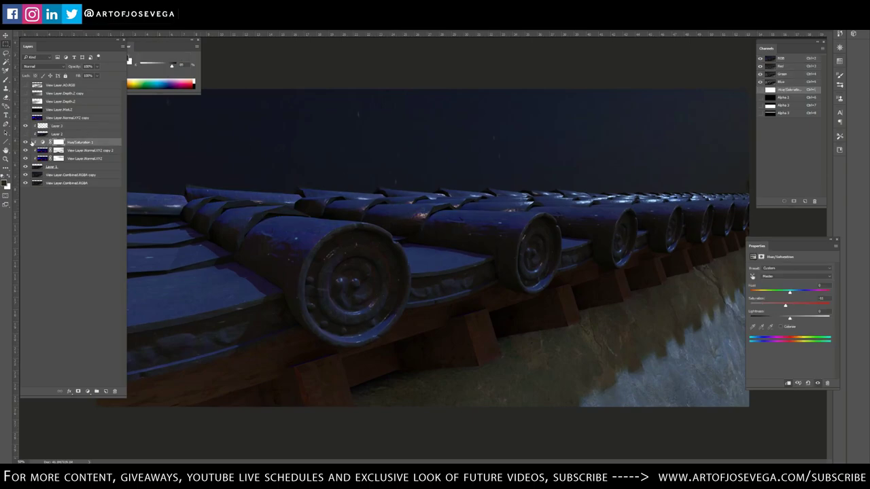
pyautogui.click(43, 143)
pyautogui.moveTo(786, 306); pyautogui.dragTo(779, 306)
pyautogui.hotkey('ctrl', '-')
# Duplicate the hidden normal pass copy, show the lower one, and invert its colours.
pyautogui.click(68, 119)
pyautogui.hotkey('ctrl', 'j')
pyautogui.click(68, 126)
pyautogui.click(26, 126)
pyautogui.hotkey('ctrl', 'i')
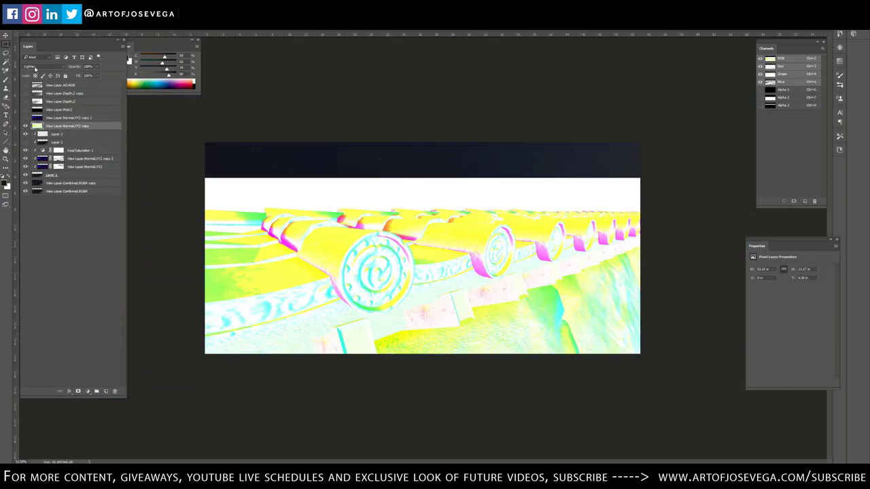
# Set the inverted normal layer to Color blend mode, clip it to the roof stack, and lower its opacity to 37%.
pyautogui.scroll(1, 35, 68)
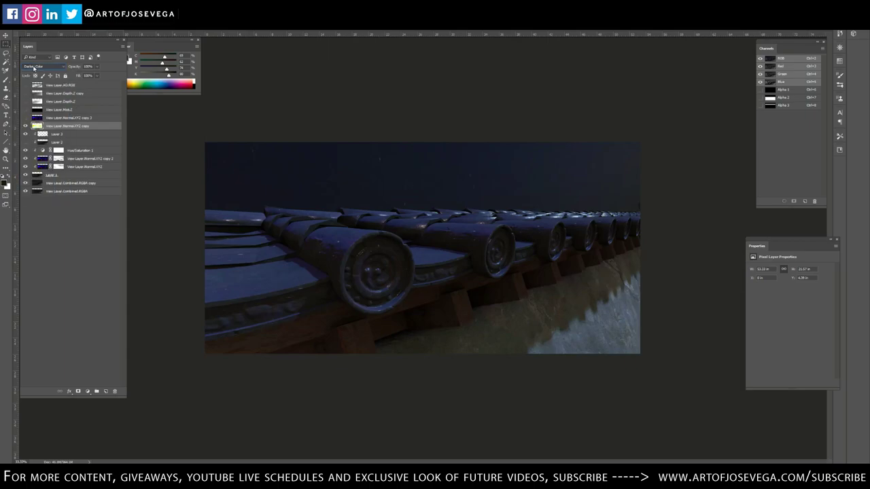
pyautogui.scroll(-15, 53, 72)
pyautogui.scroll(-4, 58, 76)
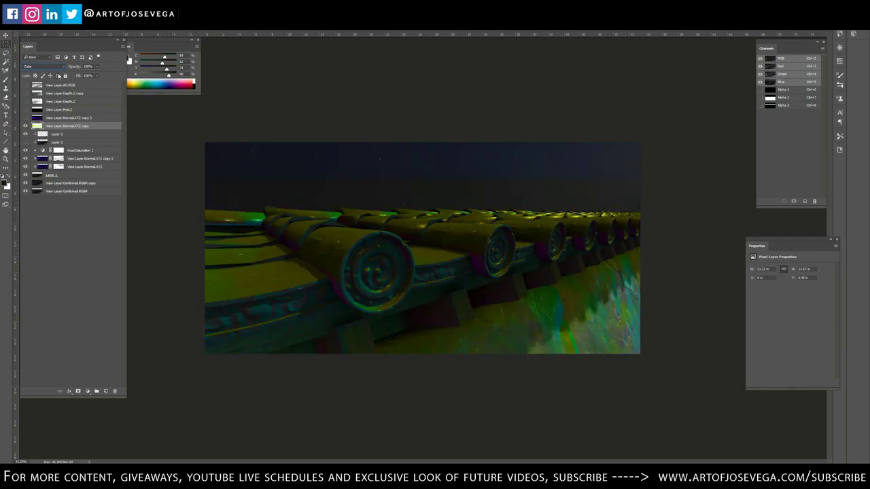
pyautogui.keyDown('alt'); pyautogui.click(82, 129); pyautogui.keyUp('alt')
pyautogui.moveTo(96, 66); pyautogui.dragTo(81, 77)
pyautogui.press('b')
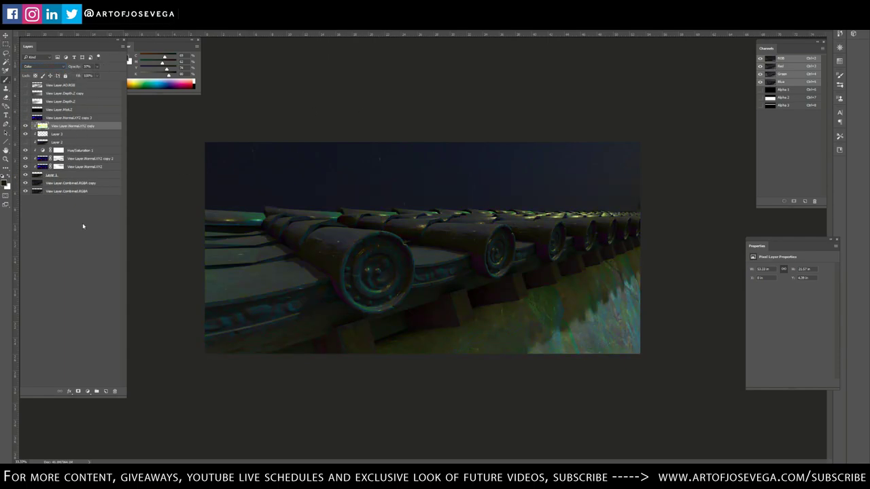
# Add a mask to the inverted normal layer and paint out its tint over the wall and part of the roof.
pyautogui.click(78, 391)
pyautogui.rightClick(353, 272)
pyautogui.click(428, 215)
pyautogui.press('Return')
pyautogui.moveTo(621, 334)
pyautogui.mouseDown()
pyautogui.moveTo(506, 330)
pyautogui.moveTo(645, 221)
pyautogui.mouseUp()
pyautogui.press(']')
pyautogui.moveTo(161, 268); pyautogui.dragTo(238, 263)
# Duplicate the View Layer.Depth.Z copy layer and stretch the visible copy's white sky band up to the canvas's upper edge.
pyautogui.press('m')
pyautogui.click(26, 93)
pyautogui.click(65, 93)
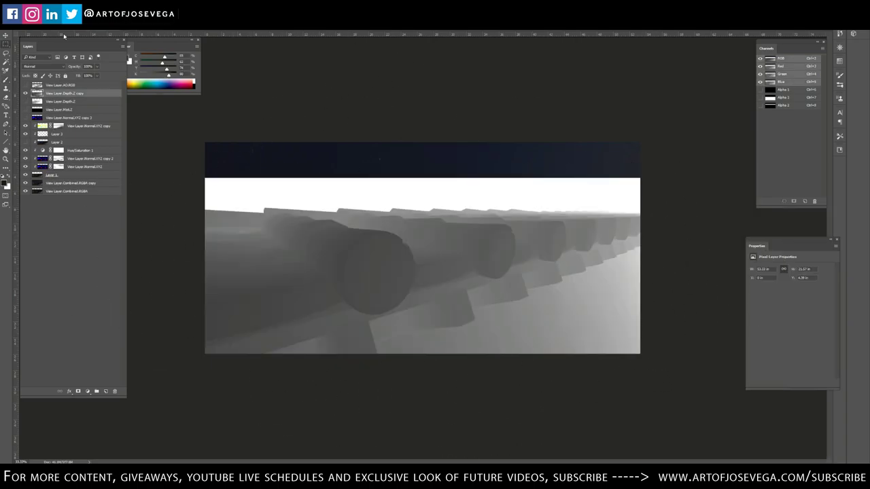
pyautogui.hotkey('ctrl', 'j')
pyautogui.click(26, 93)
pyautogui.click(64, 101)
pyautogui.moveTo(197, 172); pyautogui.dragTo(684, 204)
pyautogui.hotkey('ctrl', 't')
pyautogui.moveTo(422, 173); pyautogui.dragTo(421, 133)
pyautogui.press('Return')
pyautogui.hotkey('ctrl', 'd')
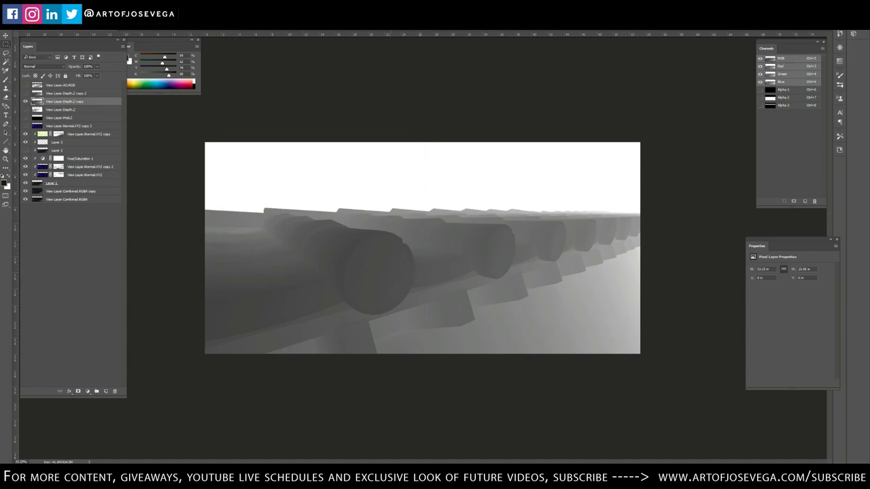
# Duplicate the extended depth layer as a backup and set the visible copy's blend mode to Color Dodge.
pyautogui.hotkey('ctrl', 'j')
pyautogui.click(26, 102)
pyautogui.click(64, 110)
pyautogui.click(43, 66)
pyautogui.click(34, 83)
pyautogui.press('Down')
pyautogui.press('Down')
pyautogui.press('Down')
pyautogui.press('Down')
pyautogui.press('Down')
pyautogui.press('Down')
# Colorize and darken the Color Dodge depth layer, place it above the inverted normal layer, and clip it to the roof stack.
pyautogui.hotkey('ctrl', 'u')
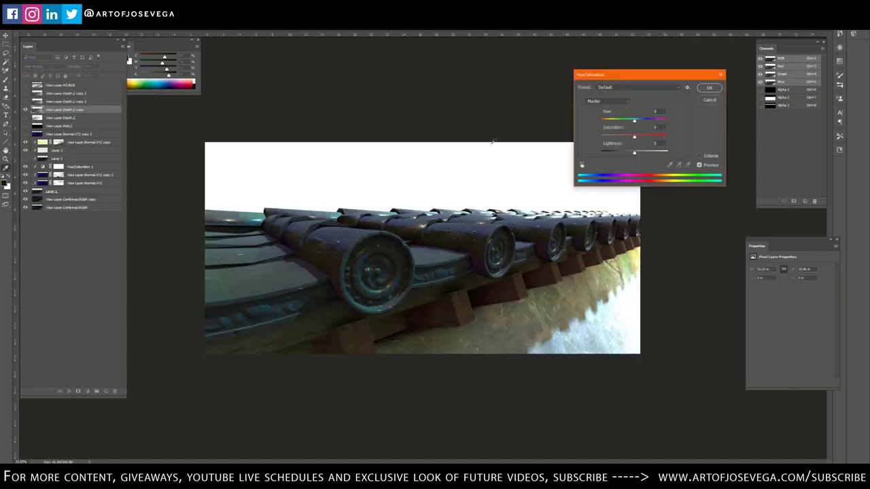
pyautogui.click(701, 156)
pyautogui.moveTo(633, 153); pyautogui.dragTo(616, 154)
pyautogui.press('Return')
pyautogui.moveTo(66, 112); pyautogui.dragTo(67, 138)
pyautogui.hotkey('ctrl', 'alt', 'g')
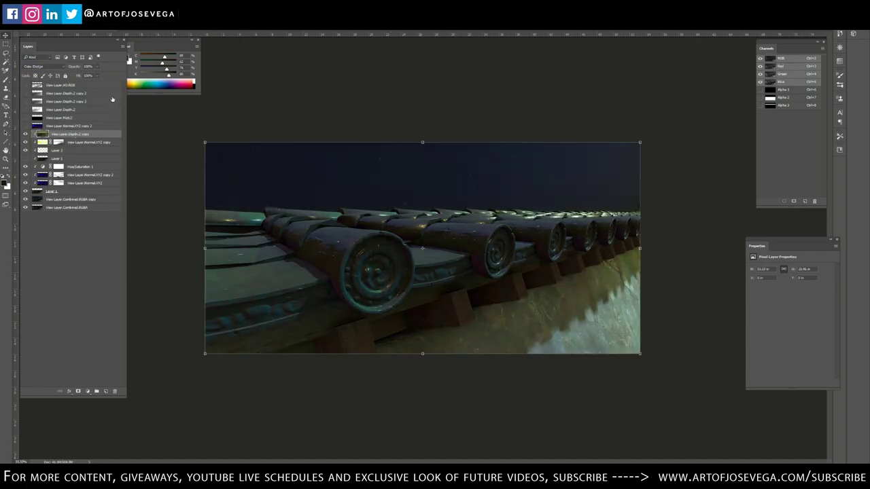
# Undo the clipping, shift the depth layer's hue to blue, and reduce its lightness slightly.
pyautogui.press('m')
pyautogui.hotkey('ctrl', 'z')
pyautogui.hotkey('ctrl', 'u')
pyautogui.moveTo(635, 121); pyautogui.dragTo(597, 123)
pyautogui.moveTo(634, 154); pyautogui.dragTo(625, 155)
pyautogui.press('Return')
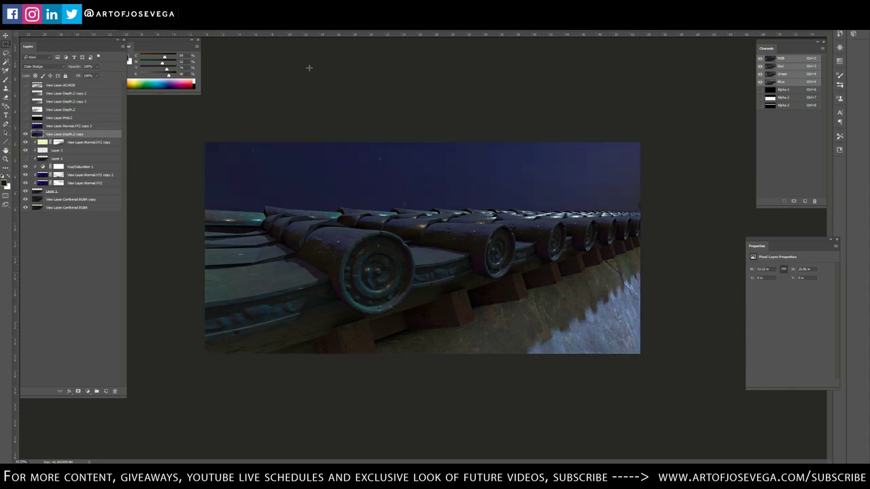
# Clip the blue depth layer to the roof stack and place an unclipped duplicate directly below Layer 1.
pyautogui.press('b')
pyautogui.keyDown('alt'); pyautogui.click(76, 138); pyautogui.keyUp('alt')
pyautogui.moveTo(67, 135); pyautogui.dragTo(80, 196)
pyautogui.press('m')
pyautogui.click(26, 85)
pyautogui.click(26, 85)
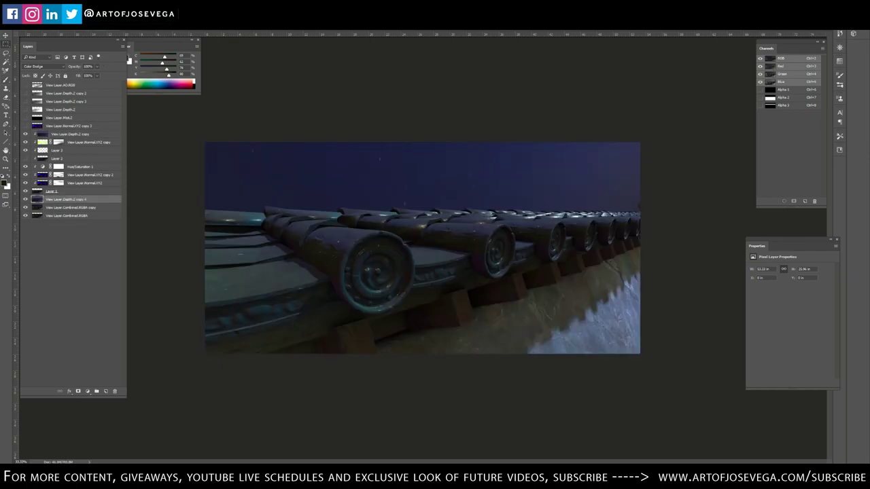
# Add a new layer below Layer 1 and draw a gradient over the sky in a dark blue sampled from it.
pyautogui.press('b')
pyautogui.hotkey('ctrl', 'shift', 'alt', 'n')
pyautogui.keyDown('alt'); pyautogui.click(571, 187); pyautogui.keyUp('alt')
pyautogui.keyDown('alt'); pyautogui.click(238, 182); pyautogui.keyUp('alt')
pyautogui.press('g')
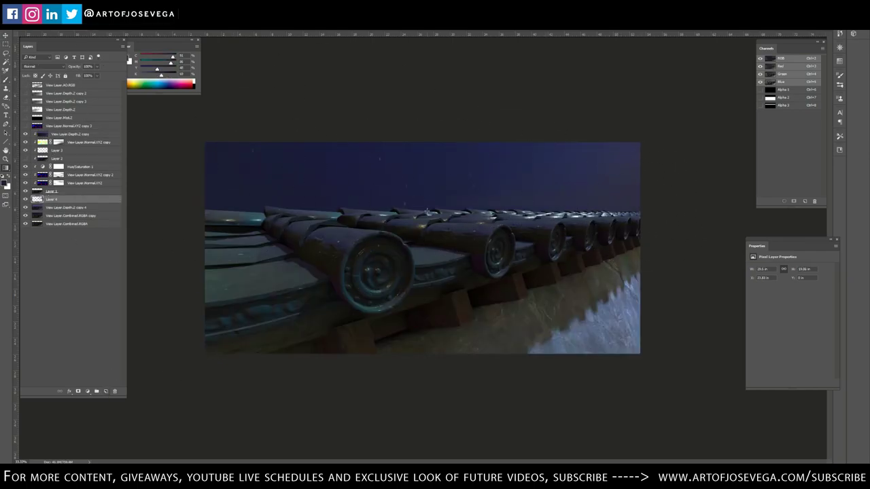
pyautogui.moveTo(429, 177); pyautogui.dragTo(415, 266)
# Flip the whole scene horizontally.
pyautogui.press('m')
pyautogui.click(435, 173)
pyautogui.hotkey('ctrl', '-')
pyautogui.hotkey('ctrl', '+')
pyautogui.press('b')
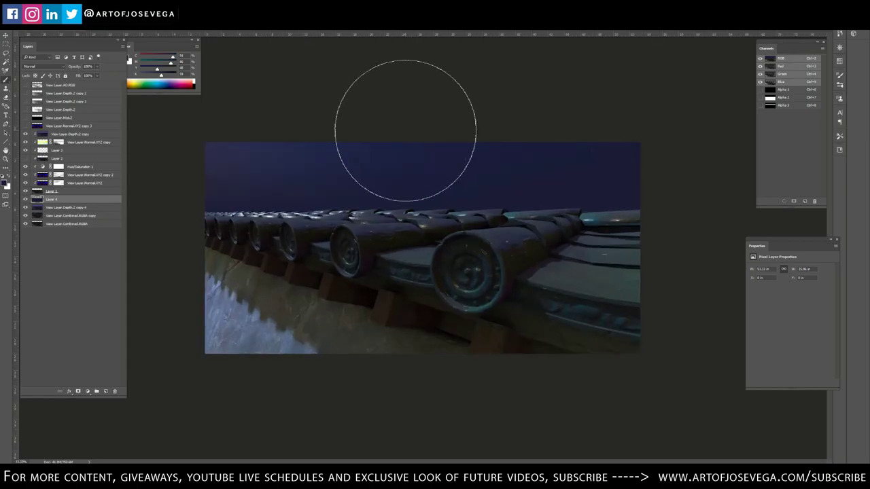
# Group the roof layers from the clipped depth layer down to Layer 1, duplicate the group, and merge the duplicate into one layer.
pyautogui.click(75, 135)
pyautogui.keyDown('shift'); pyautogui.click(65, 193); pyautogui.keyUp('shift')
pyautogui.press('m')
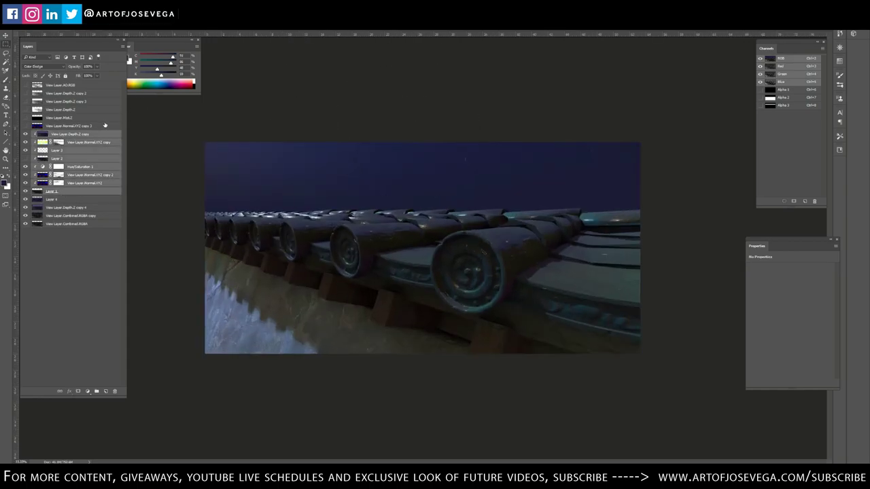
pyautogui.press('v')
pyautogui.click(97, 392)
pyautogui.rightClick(74, 133)
pyautogui.click(85, 158)
pyautogui.press('Return')
pyautogui.rightClick(51, 134)
pyautogui.click(70, 303)
# Cover the sky with sampled dark blue on a new layer above Layer 4, and show the merged roof layer.
pyautogui.click(61, 150)
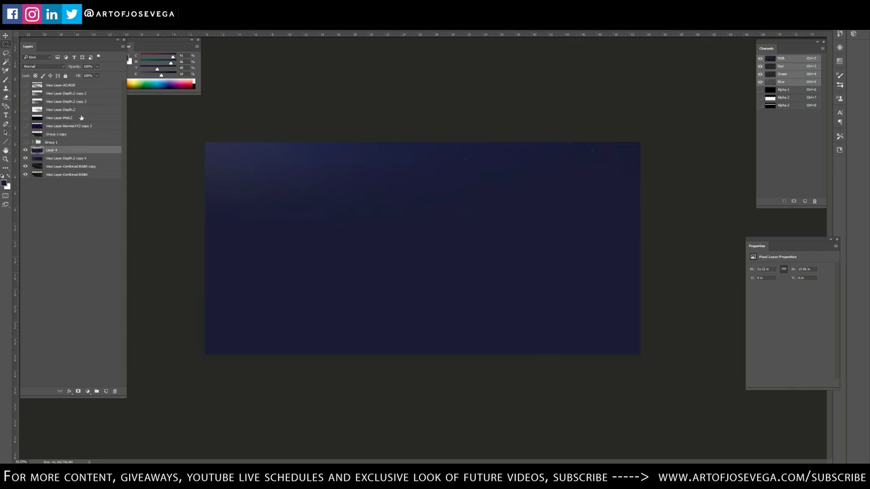
pyautogui.hotkey('ctrl', 'shift', 'alt', 'n')
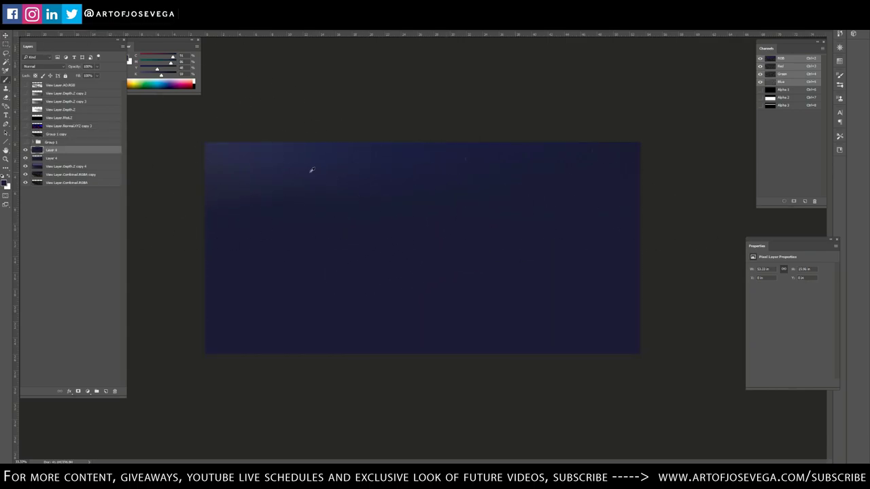
pyautogui.keyDown('alt'); pyautogui.click(312, 170); pyautogui.keyUp('alt')
pyautogui.press('m')
pyautogui.click(26, 134)
pyautogui.click(60, 134)
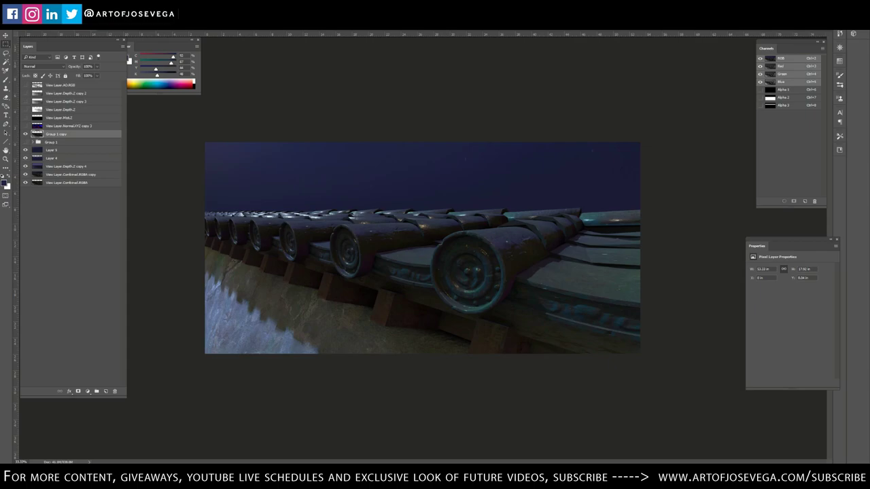
# Add a Color Lookup adjustment above all layers and cycle through the 3DLUT presets to FallColors.look.
pyautogui.click(59, 85)
pyautogui.click(87, 391)
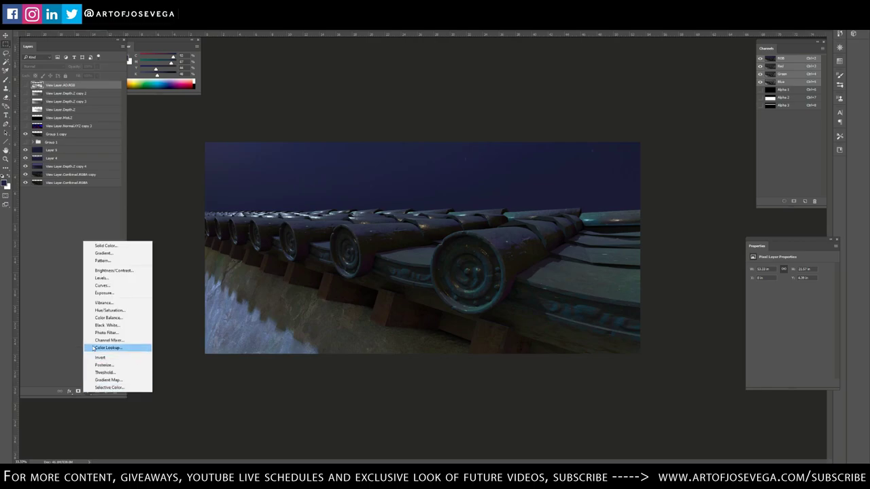
pyautogui.click(102, 346)
pyautogui.click(802, 268)
pyautogui.click(792, 288)
pyautogui.press('Down')
pyautogui.press('Down')
pyautogui.press('Down')
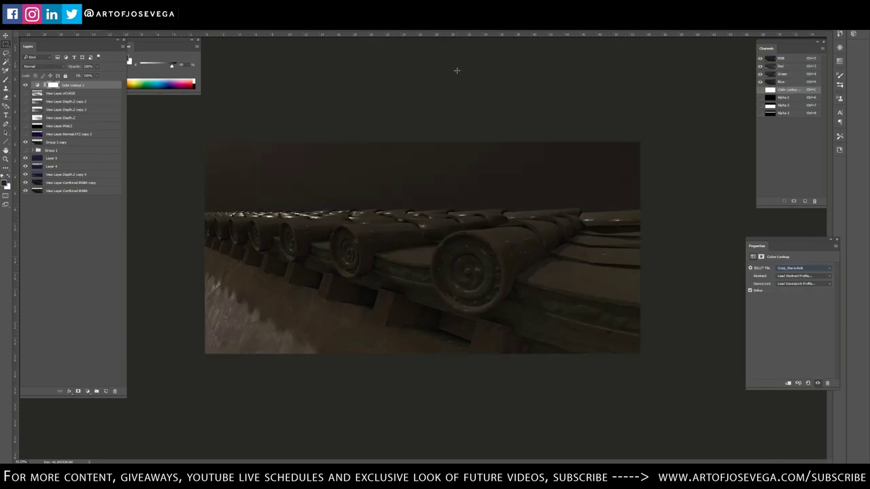
pyautogui.press('Down')
pyautogui.press('Down')
pyautogui.press('Down')
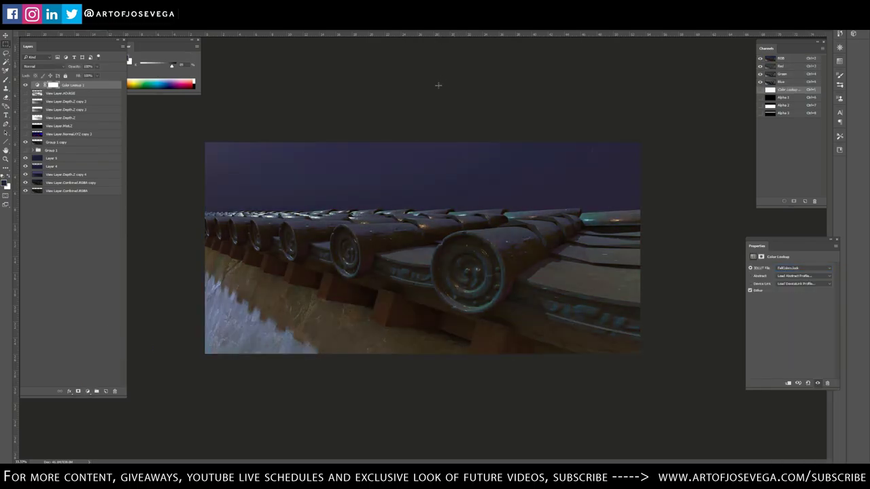
# Add a Curves adjustment above the sky paint layer and adjust a point in its highlights.
pyautogui.click(53, 166)
pyautogui.click(53, 158)
pyautogui.click(88, 392)
pyautogui.click(101, 284)
pyautogui.moveTo(809, 302); pyautogui.dragTo(816, 296)
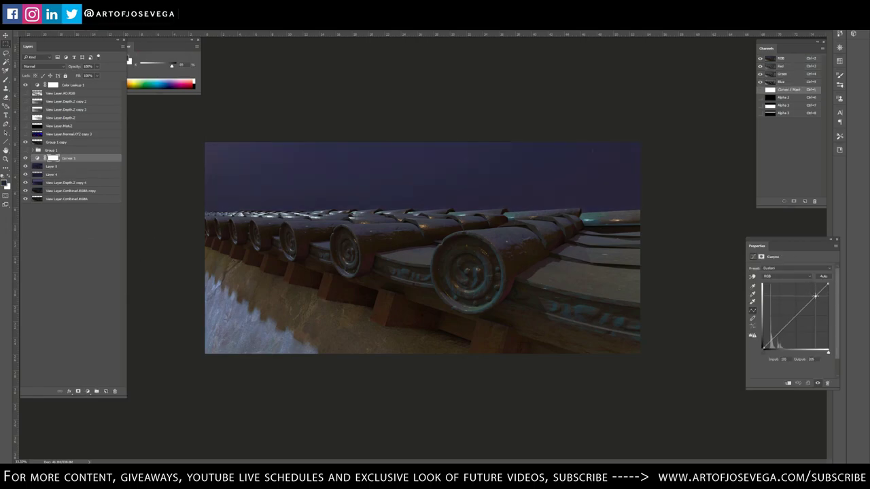
# Move the Color Lookup directly above the merged roof layer, and add a clipped Curves adjustment beneath it that darkens the roof's shadows.
pyautogui.click(57, 142)
pyautogui.moveTo(76, 85); pyautogui.dragTo(72, 138)
pyautogui.click(68, 143)
pyautogui.click(87, 392)
pyautogui.click(101, 283)
pyautogui.keyDown('alt'); pyautogui.click(75, 146); pyautogui.keyUp('alt')
pyautogui.click(818, 295)
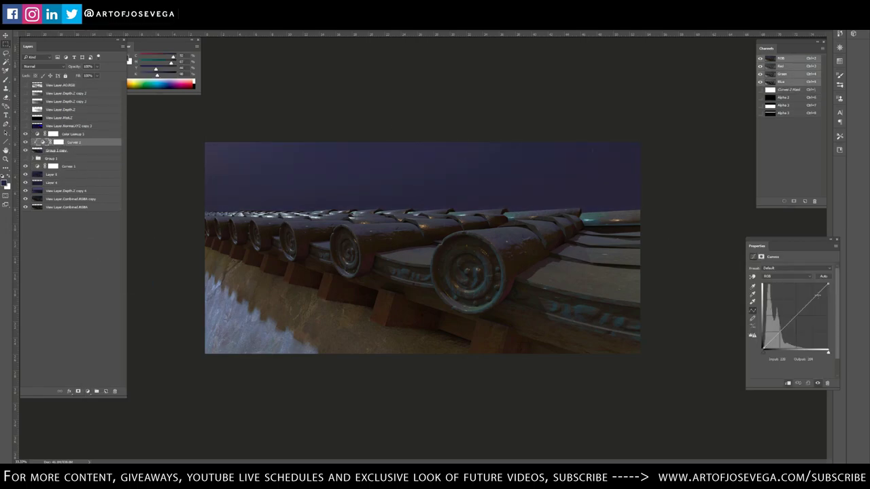
pyautogui.moveTo(786, 325); pyautogui.dragTo(787, 331)
# Check the scene's values in a grayscale proof at thumbnail size.
pyautogui.hotkey('ctrl', '-')
pyautogui.hotkey('ctrl', '-')
pyautogui.hotkey('ctrl', '-')
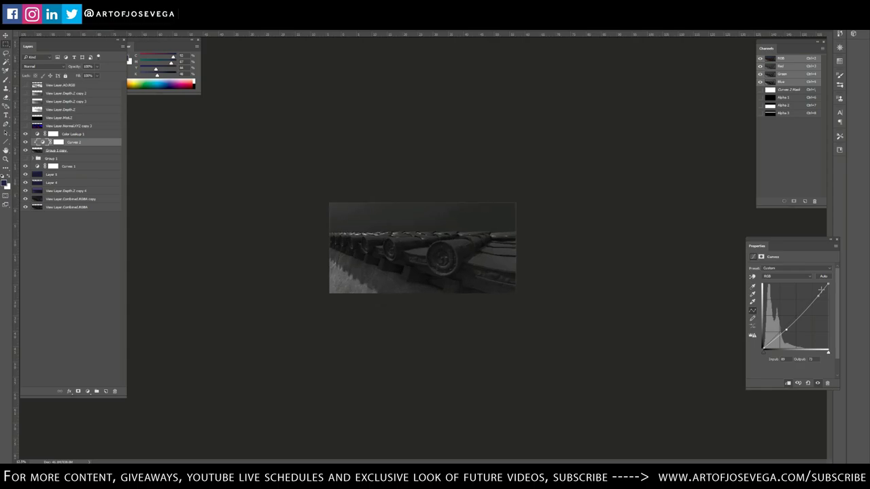
pyautogui.hotkey('ctrl', '=')
pyautogui.hotkey('ctrl', '=')
pyautogui.hotkey('ctrl', '=')
pyautogui.hotkey('ctrl', 'y')
# Compare the image with and without the FallColors Color Lookup, and reduce that adjustment's opacity.
pyautogui.click(26, 134)
pyautogui.click(25, 135)
pyautogui.click(73, 134)
pyautogui.click(97, 67)
pyautogui.moveTo(99, 76); pyautogui.dragTo(87, 79)
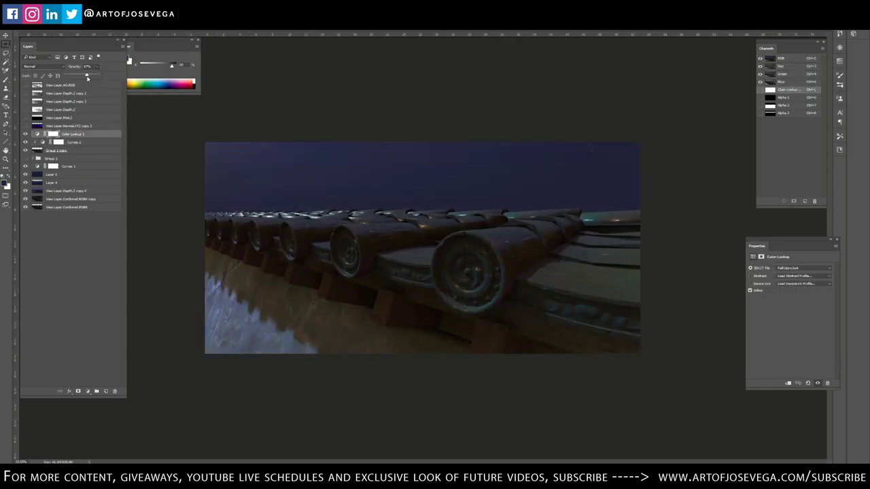
# Clip the FallColors Color Lookup to the merged roof and place an unclipped duplicate above the sky's Curves adjustment.
pyautogui.hotkey('ctrl', 'alt', 'g')
pyautogui.hotkey('ctrl', 'j')
pyautogui.moveTo(89, 133); pyautogui.dragTo(97, 169)
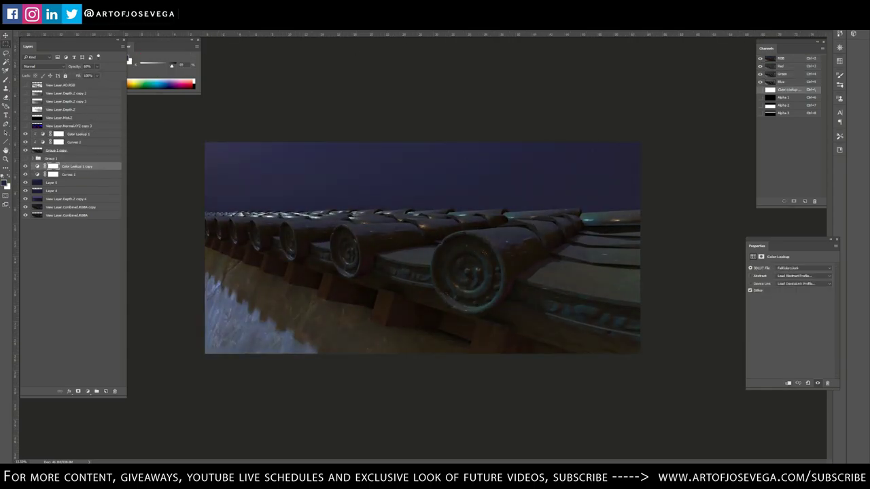
# Add a second Color Lookup above the first using Bleach Bypass.look, and set its opacity to 57%.
pyautogui.click(89, 134)
pyautogui.click(87, 392)
pyautogui.click(103, 350)
pyautogui.click(790, 268)
pyautogui.click(792, 297)
pyautogui.click(97, 67)
pyautogui.moveTo(99, 75); pyautogui.dragTo(84, 78)
pyautogui.click(25, 134)
pyautogui.click(25, 134)
# Fade the Bleach Bypass Color Lookup across the image with gradients on its mask.
pyautogui.click(53, 134)
pyautogui.press('g')
pyautogui.moveTo(285, 367); pyautogui.dragTo(255, 109)
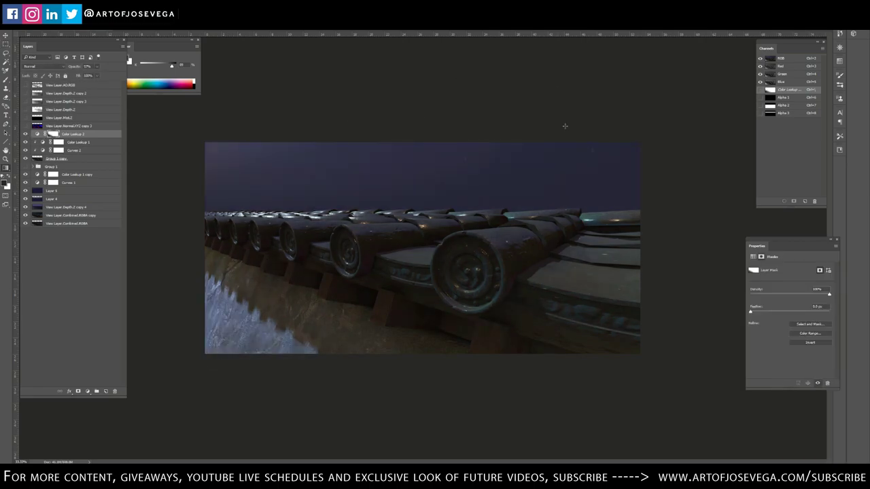
pyautogui.moveTo(566, 126); pyautogui.dragTo(435, 177)
pyautogui.press('m')
# Clip the Bleach Bypass Color Lookup to the merged roof and place an unclipped duplicate above the sky's FallColors adjustment.
pyautogui.hotkey('ctrl', 'alt', 'g')
pyautogui.hotkey('ctrl', 'j')
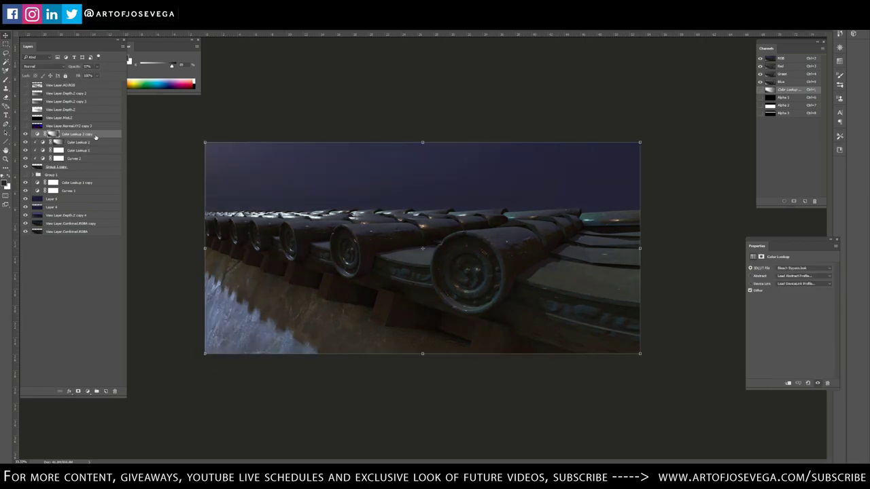
pyautogui.moveTo(97, 135); pyautogui.dragTo(98, 170)
pyautogui.scroll(-1, 357, 72)
pyautogui.scroll(1, 357, 72)
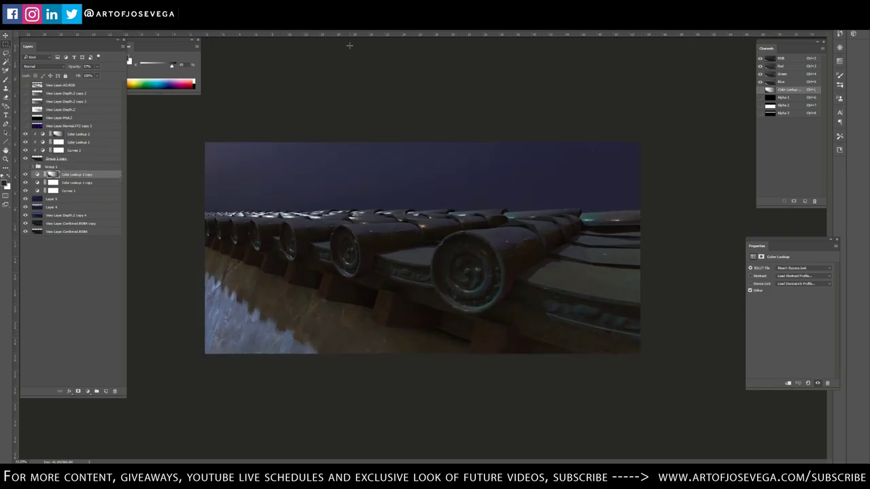
# Merge the roof and its three clipped adjustments into a single layer.
pyautogui.click(78, 134)
pyautogui.keyDown('shift'); pyautogui.click(57, 158); pyautogui.keyUp('shift')
pyautogui.hotkey('ctrl', 'e')
# Hide the merged roof, paste a merged copy of the sky as a new layer above the sky's adjustments, and reselect the roof.
pyautogui.click(26, 134)
pyautogui.click(77, 150)
pyautogui.hotkey('ctrl', 'a')
pyautogui.hotkey('ctrl', 'v')
pyautogui.click(57, 134)
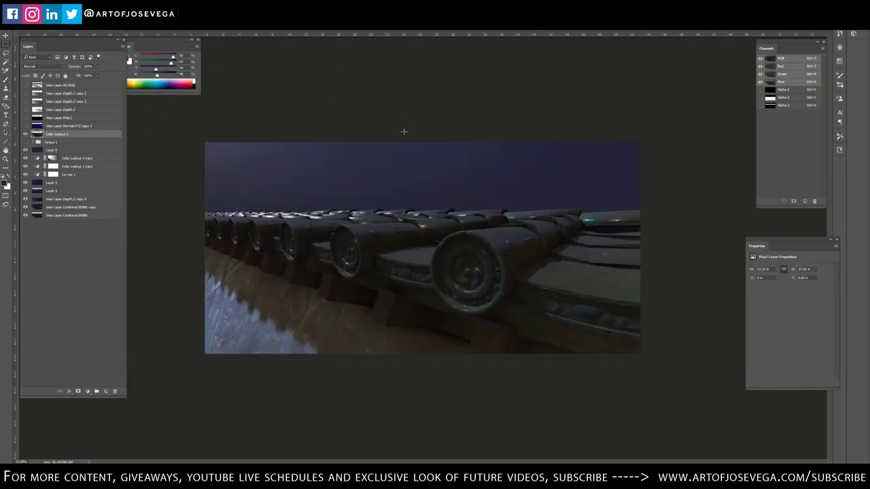
# Duplicate the merged roof layer as a separate layer for painting over.
pyautogui.hotkey('ctrl', '+')
pyautogui.hotkey('ctrl', '+')
pyautogui.moveTo(554, 239); pyautogui.dragTo(412, 210)
pyautogui.press('f')
pyautogui.press('b')
pyautogui.hotkey('ctrl', 'j')
# Choose a brush and paint sampled tones over the large front tile and the ridge tiles beside it.
pyautogui.rightClick(422, 174)
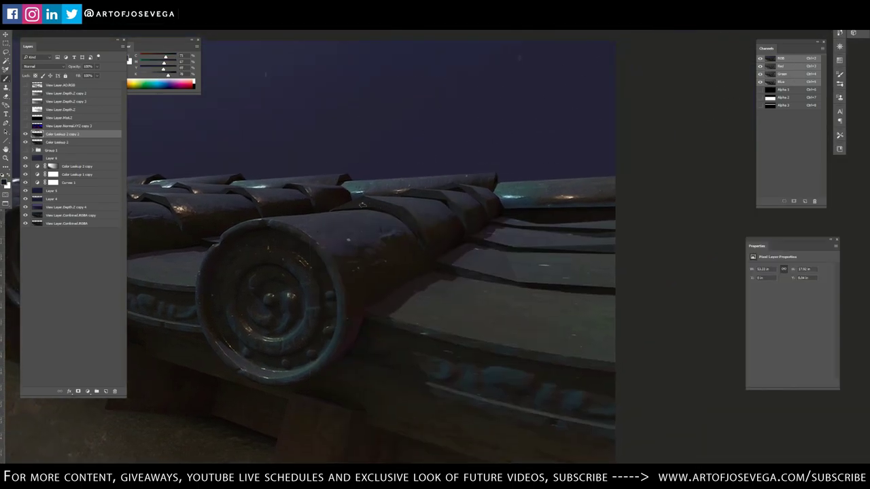
pyautogui.keyDown('alt'); pyautogui.click(268, 223); pyautogui.keyUp('alt')
pyautogui.keyDown('alt'); pyautogui.click(471, 191); pyautogui.keyUp('alt')
pyautogui.keyDown('alt'); pyautogui.click(461, 242); pyautogui.keyUp('alt')
pyautogui.keyDown('alt'); pyautogui.click(494, 178); pyautogui.keyUp('alt')
pyautogui.moveTo(607, 202); pyautogui.dragTo(507, 213)
pyautogui.keyDown('alt'); pyautogui.click(559, 204); pyautogui.keyUp('alt')
# Choose a Mixer Brush preset from the MainBrushes 3 set and blend the highlights on the distant roof tiles.
pyautogui.rightClick(560, 208)
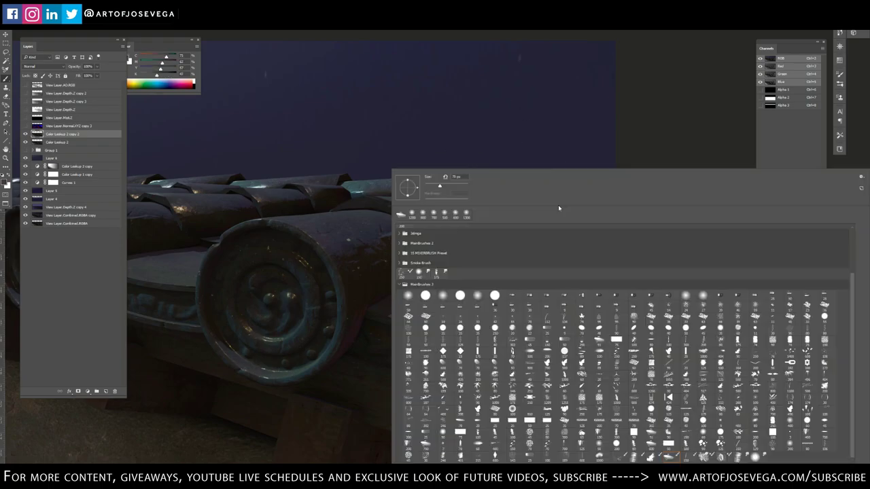
pyautogui.doubleClick(656, 394)
pyautogui.rightClick(656, 394)
pyautogui.doubleClick(657, 381)
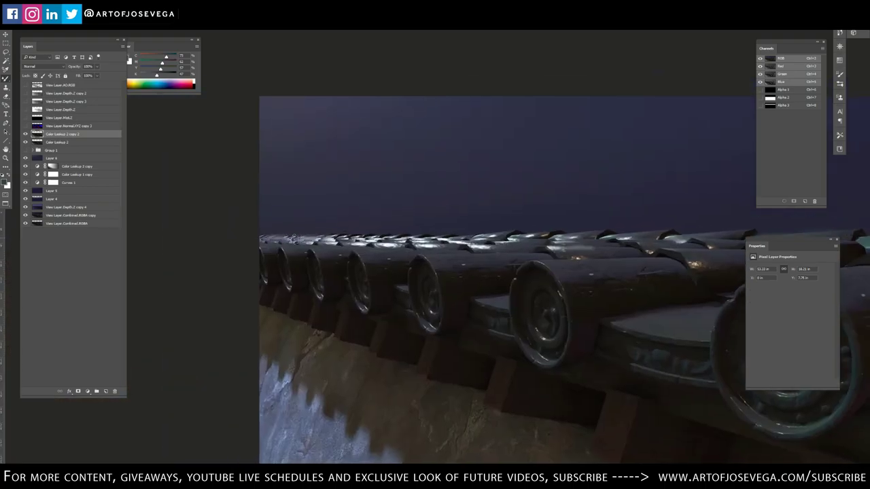
pyautogui.moveTo(398, 244)
pyautogui.mouseDown()
pyautogui.moveTo(370, 240)
pyautogui.moveTo(403, 237)
pyautogui.mouseUp()
# Clean up the far end of the roof's upper edge with a textured Eraser and the Mixer Brush.
pyautogui.press('e')
pyautogui.rightClick(404, 198)
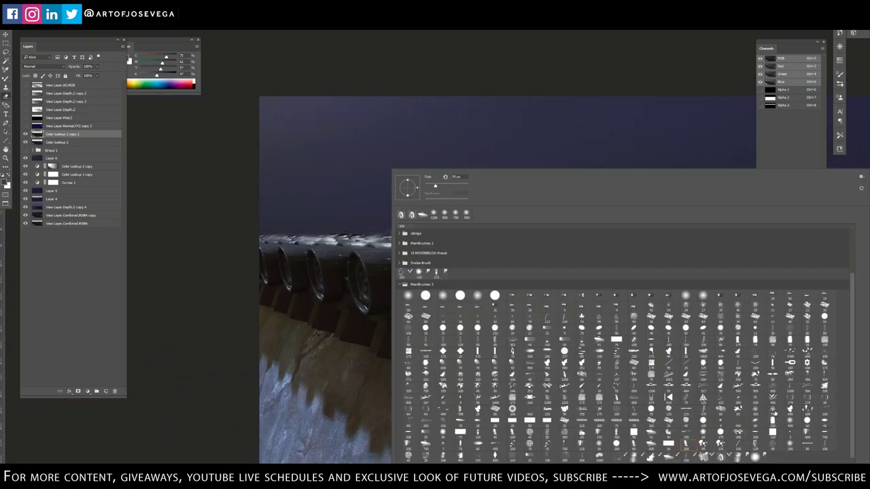
pyautogui.click(218, 223)
pyautogui.press('b')
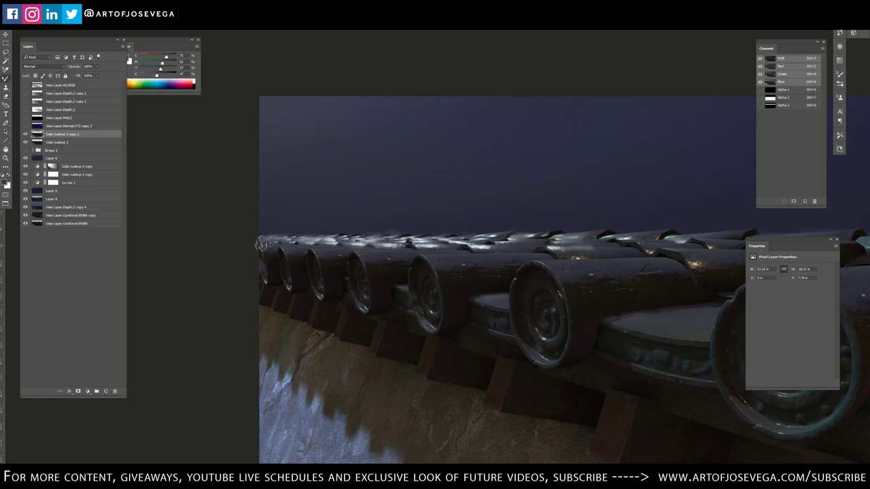
pyautogui.moveTo(351, 307); pyautogui.dragTo(346, 229)
pyautogui.moveTo(262, 277)
pyautogui.mouseDown()
pyautogui.moveTo(245, 313)
pyautogui.moveTo(247, 351)
pyautogui.mouseUp()
# Switch to a recently used brush and paint sampled dark tones over the middle and distant roof tiles.
pyautogui.hotkey('ctrl', '0')
pyautogui.hotkey('ctrl', '-')
pyautogui.hotkey('ctrl', '-')
pyautogui.hotkey('ctrl', '-')
pyautogui.hotkey('ctrl', '+')
pyautogui.hotkey('ctrl', '+')
pyautogui.moveTo(385, 193); pyautogui.dragTo(263, 194)
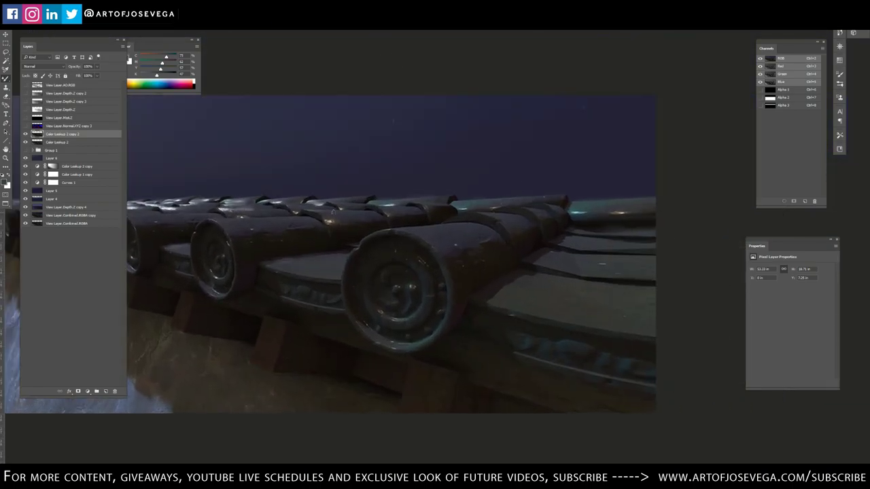
pyautogui.moveTo(172, 237); pyautogui.dragTo(342, 243)
pyautogui.rightClick(471, 201)
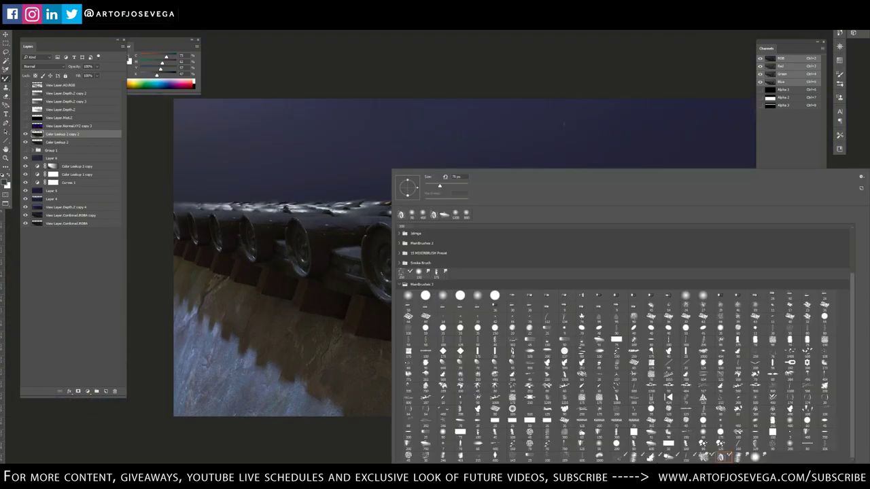
pyautogui.doubleClick(435, 214)
pyautogui.keyDown('alt'); pyautogui.click(449, 234); pyautogui.keyUp('alt')
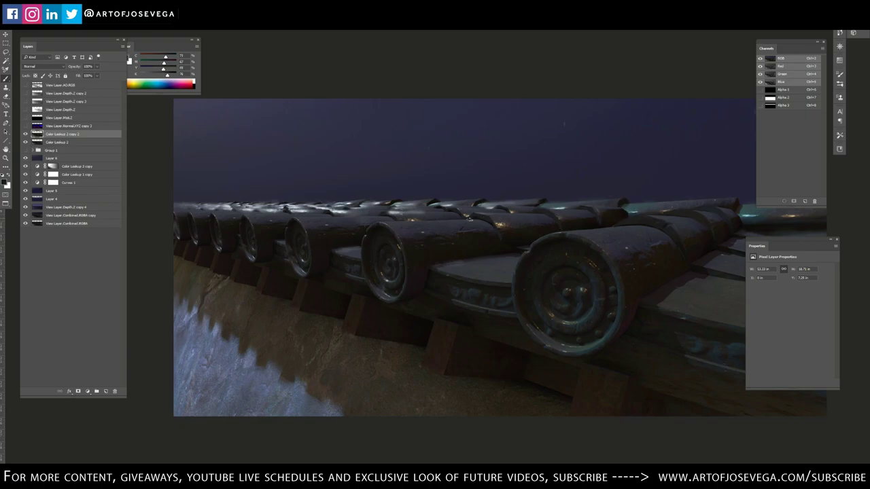
pyautogui.moveTo(505, 250); pyautogui.dragTo(502, 238)
pyautogui.keyDown('alt'); pyautogui.click(533, 212); pyautogui.keyUp('alt')
pyautogui.keyDown('alt'); pyautogui.click(364, 233); pyautogui.keyUp('alt')
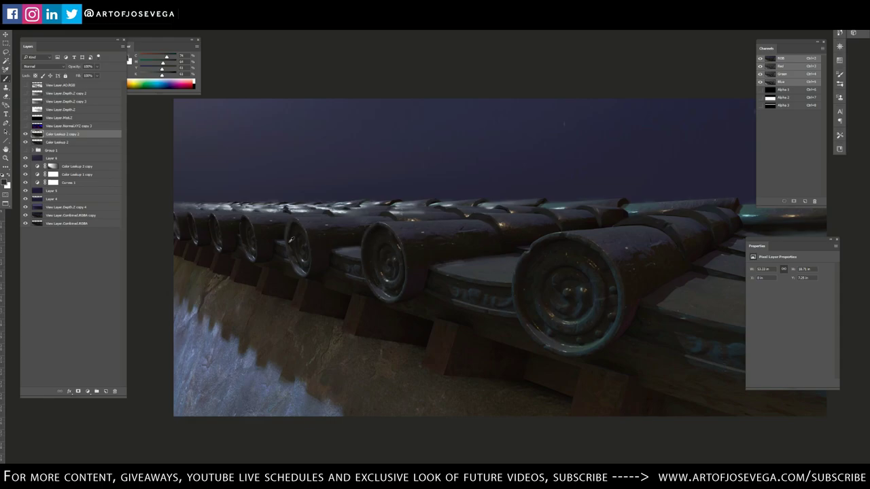
pyautogui.keyDown('alt'); pyautogui.click(242, 220); pyautogui.keyUp('alt')
pyautogui.keyDown('alt'); pyautogui.click(214, 221); pyautogui.keyUp('alt')
pyautogui.keyDown('alt'); pyautogui.click(214, 221); pyautogui.keyUp('alt')
# Paint sampled dark tones and a chipped edge along the eave beside the large front tile.
pyautogui.moveTo(714, 347); pyautogui.dragTo(538, 233)
pyautogui.keyDown('alt'); pyautogui.click(582, 233); pyautogui.keyUp('alt')
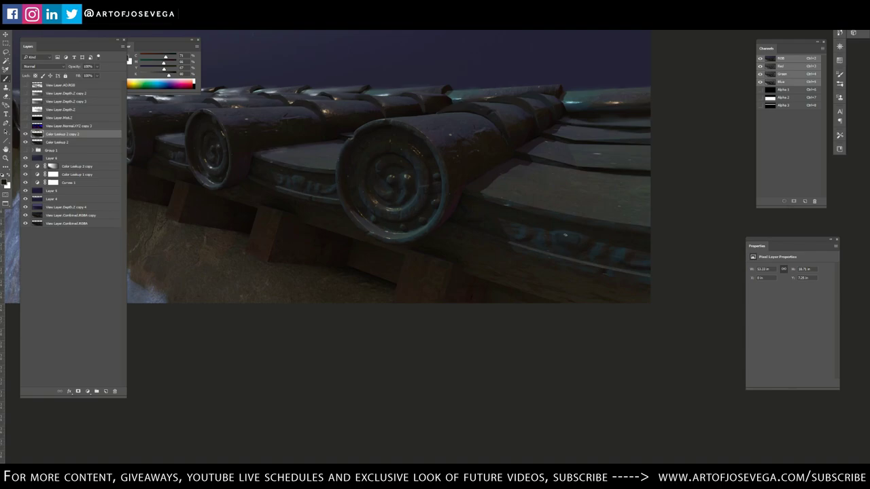
pyautogui.keyDown('alt'); pyautogui.click(456, 203); pyautogui.keyUp('alt')
pyautogui.keyDown('alt'); pyautogui.click(525, 208); pyautogui.keyUp('alt')
pyautogui.keyDown('alt'); pyautogui.click(528, 203); pyautogui.keyUp('alt')
# Paint teal highlights on the top of the large front tile and the tiles just behind it.
pyautogui.moveTo(392, 70); pyautogui.dragTo(398, 129)
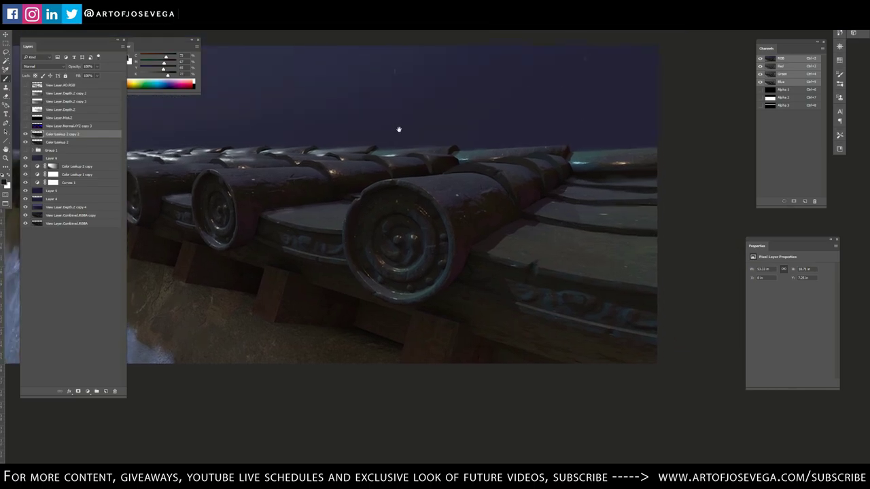
pyautogui.keyDown('alt'); pyautogui.click(408, 182); pyautogui.keyUp('alt')
pyautogui.moveTo(398, 181); pyautogui.dragTo(415, 183)
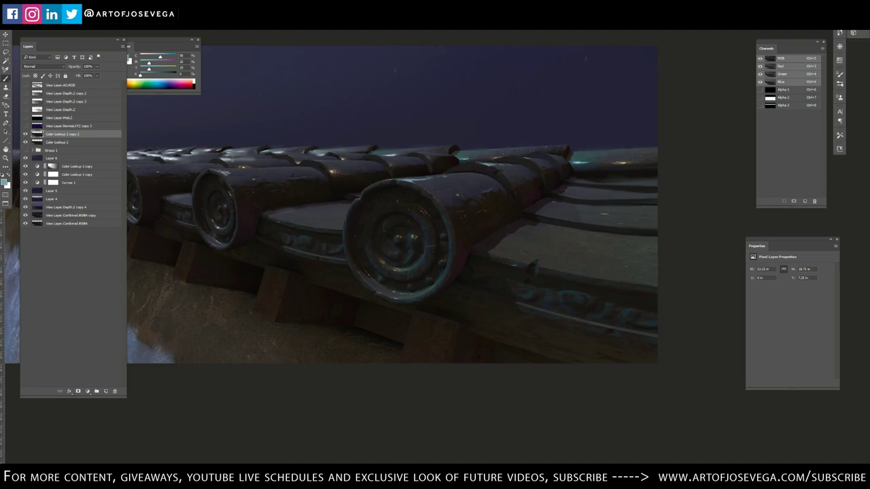
pyautogui.keyDown('alt'); pyautogui.click(401, 178); pyautogui.keyUp('alt')
pyautogui.keyDown('alt'); pyautogui.click(389, 157); pyautogui.keyUp('alt')
pyautogui.moveTo(382, 154); pyautogui.dragTo(391, 154)
pyautogui.keyDown('alt'); pyautogui.click(387, 155); pyautogui.keyUp('alt')
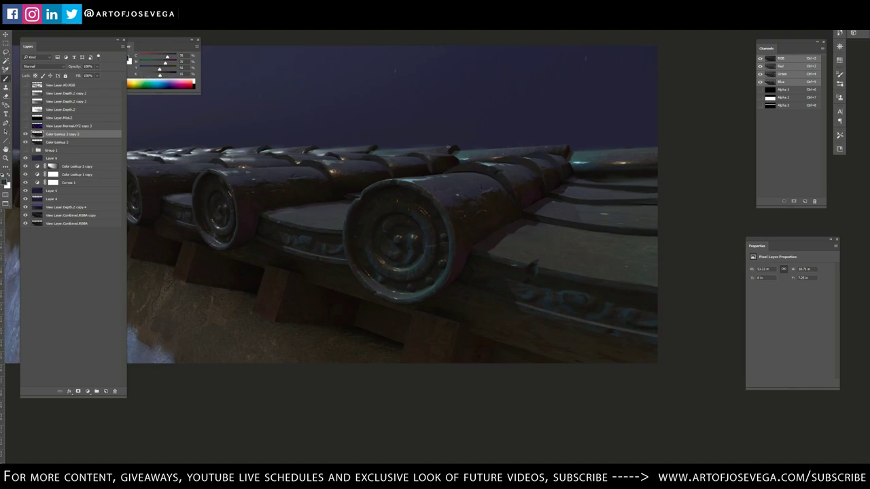
pyautogui.keyDown('alt'); pyautogui.click(389, 155); pyautogui.keyUp('alt')
# Paint over the pasted sky layer with a large brush in a sampled sky colour.
pyautogui.hotkey('ctrl', '-')
pyautogui.hotkey('ctrl', '-')
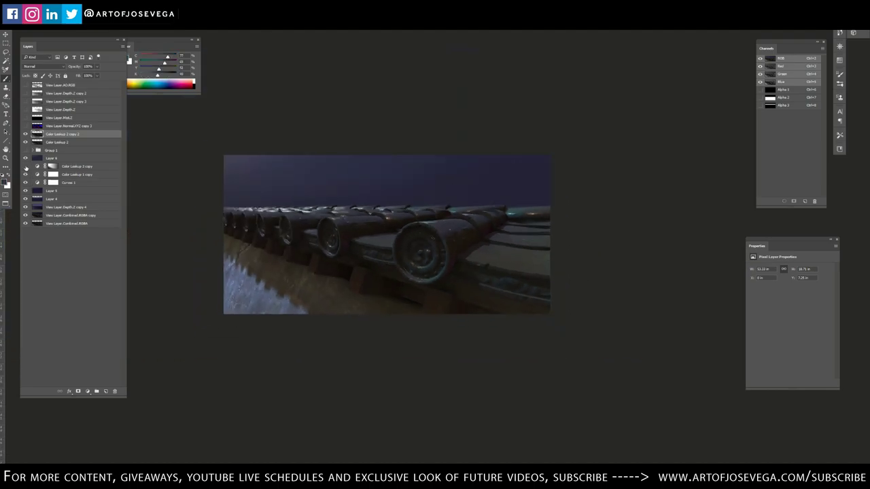
pyautogui.click(26, 159)
pyautogui.click(52, 158)
pyautogui.keyDown('alt'); pyautogui.click(423, 170); pyautogui.keyUp('alt')
pyautogui.press(']')
pyautogui.press(']')
pyautogui.press(']')
pyautogui.press(']')
pyautogui.press(']')
pyautogui.moveTo(229, 165)
pyautogui.mouseDown()
pyautogui.moveTo(498, 182)
pyautogui.moveTo(407, 209)
pyautogui.mouseUp()
# Draw a downward gradient on the sky layer and apply a free transform to it.
pyautogui.press('g')
pyautogui.press('d')
pyautogui.moveTo(377, 301)
pyautogui.mouseDown()
pyautogui.moveTo(378, 159)
pyautogui.moveTo(387, 379)
pyautogui.mouseUp()
pyautogui.hotkey('ctrl', 't')
pyautogui.press('Return')
# Adjust the Hue/Saturation of the sky layer and of the painted roof layer.
pyautogui.press('m')
pyautogui.hotkey('ctrl', 'u')
pyautogui.moveTo(634, 138)
pyautogui.mouseDown()
pyautogui.moveTo(631, 123)
pyautogui.moveTo(631, 140)
pyautogui.mouseUp()
pyautogui.click(710, 87)
pyautogui.click(62, 134)
pyautogui.hotkey('ctrl', 'u')
pyautogui.click(710, 88)
# Hide the unpainted merged roof layer beneath the painted copy.
pyautogui.hotkey('ctrl', '+')
pyautogui.press('b')
pyautogui.press('m')
pyautogui.click(26, 142)
pyautogui.hotkey('ctrl', '-')
# Try a merged copy of the whole image as a new layer with a 9-pixel Gaussian Blur.
pyautogui.hotkey('ctrl', 'a')
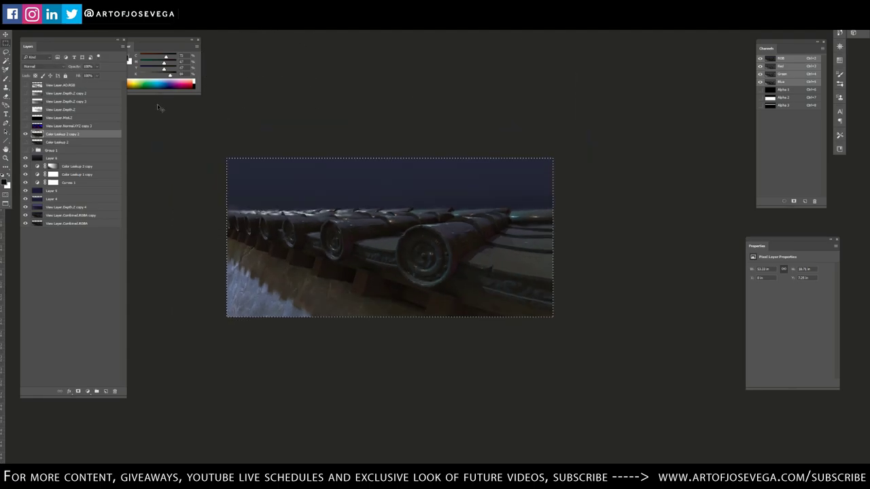
pyautogui.hotkey('ctrl', 'v')
pyautogui.click(100, 7)
pyautogui.moveTo(113, 79)
pyautogui.click(214, 104)
pyautogui.moveTo(235, 155); pyautogui.dragTo(238, 157)
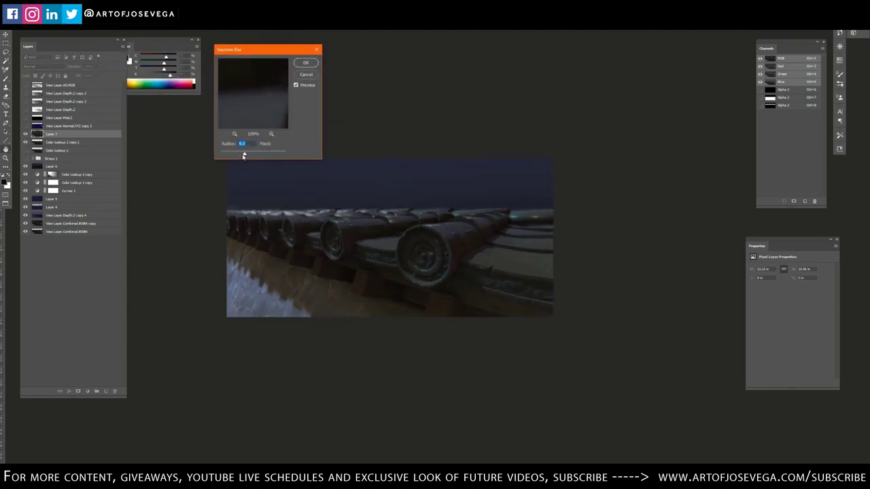
pyautogui.click(305, 63)
# Try fading the blurred copy towards the roof's far end with gradients on a layer mask.
pyautogui.click(78, 392)
pyautogui.press('g')
pyautogui.press('x')
pyautogui.press('x')
pyautogui.moveTo(503, 293); pyautogui.dragTo(326, 271)
pyautogui.moveTo(426, 288); pyautogui.dragTo(257, 261)
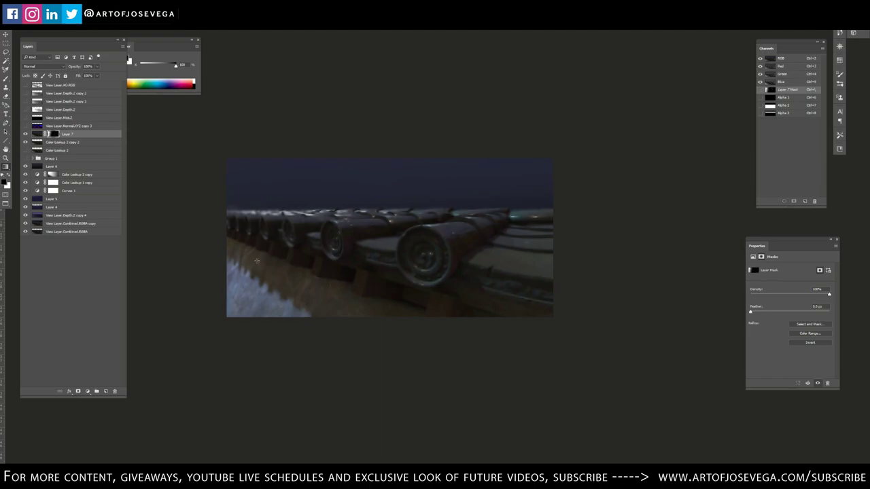
pyautogui.hotkey('ctrl', '+')
pyautogui.hotkey('ctrl', 'e')
# Paint sampled dark tones over the rafter ends and the flat slab behind the large front tile.
pyautogui.press('b')
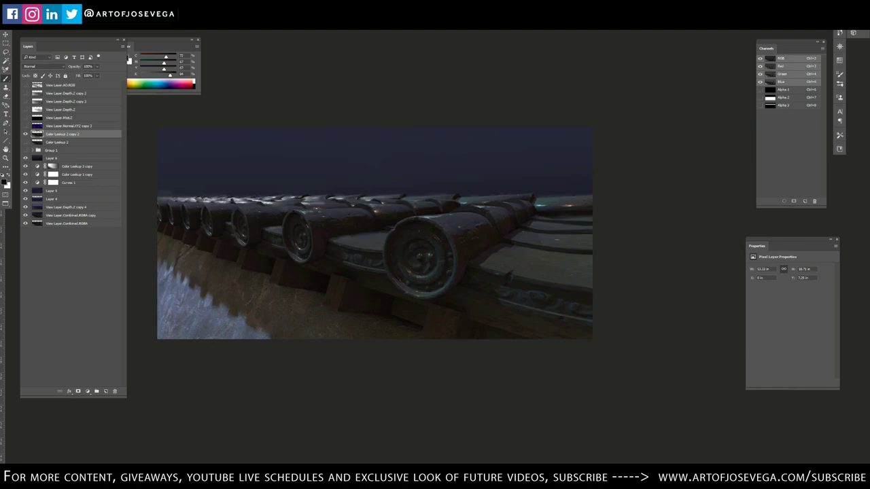
pyautogui.hotkey('ctrl', '+')
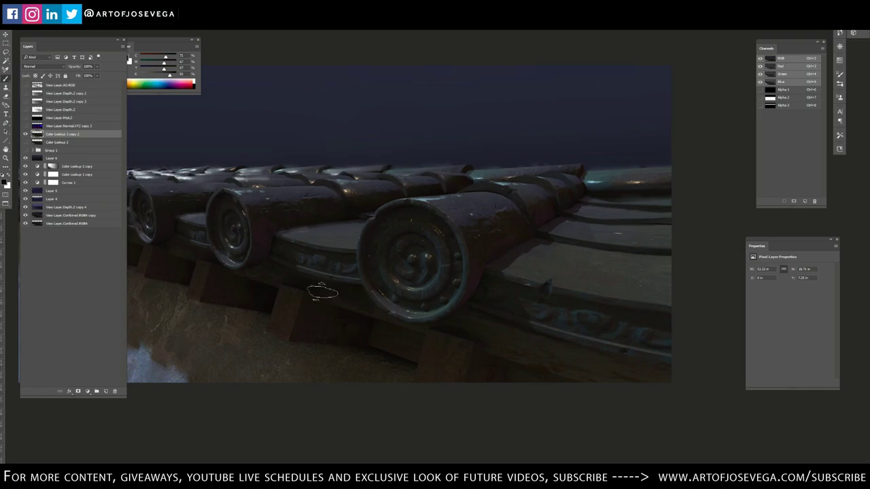
pyautogui.click(303, 307)
pyautogui.keyDown('alt'); pyautogui.click(298, 230); pyautogui.keyUp('alt')
pyautogui.moveTo(299, 230); pyautogui.dragTo(353, 219)
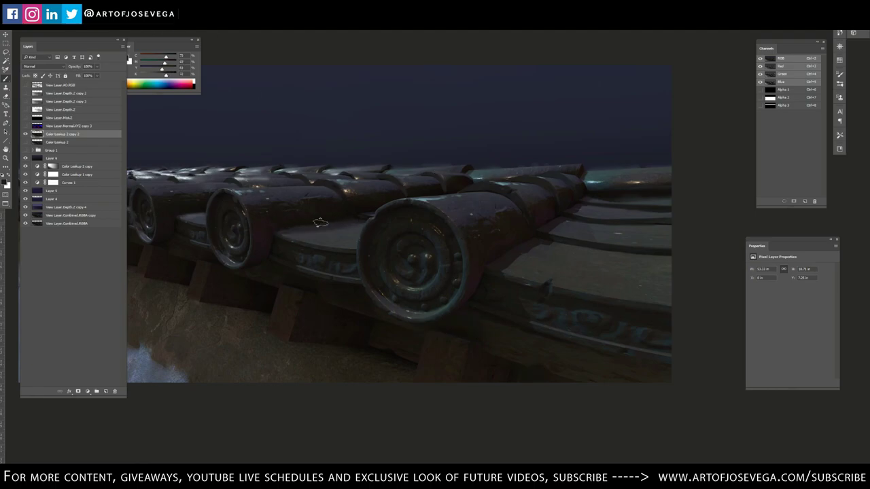
pyautogui.keyDown('alt'); pyautogui.click(192, 214); pyautogui.keyUp('alt')
pyautogui.click(277, 239)
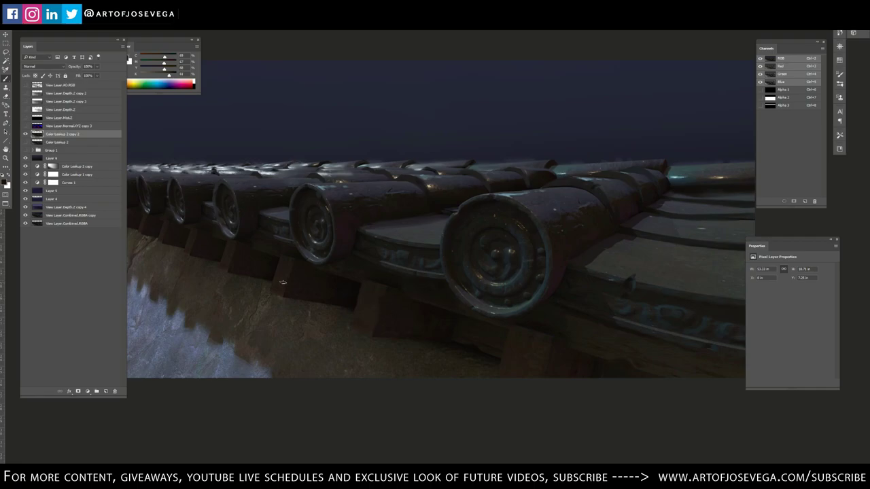
# Paint sampled tones over the rafters and the stepped slabs on the far side of the ridge.
pyautogui.keyDown('alt'); pyautogui.click(231, 265); pyautogui.keyUp('alt')
pyautogui.keyDown('alt'); pyautogui.click(639, 366); pyautogui.keyUp('alt')
pyautogui.keyDown('alt'); pyautogui.click(641, 232); pyautogui.keyUp('alt')
pyautogui.moveTo(679, 213); pyautogui.dragTo(661, 210)
pyautogui.keyDown('alt'); pyautogui.click(693, 216); pyautogui.keyUp('alt')
pyautogui.keyDown('alt'); pyautogui.click(708, 218); pyautogui.keyUp('alt')
pyautogui.keyDown('alt'); pyautogui.click(726, 217); pyautogui.keyUp('alt')
pyautogui.keyDown('alt'); pyautogui.click(683, 208); pyautogui.keyUp('alt')
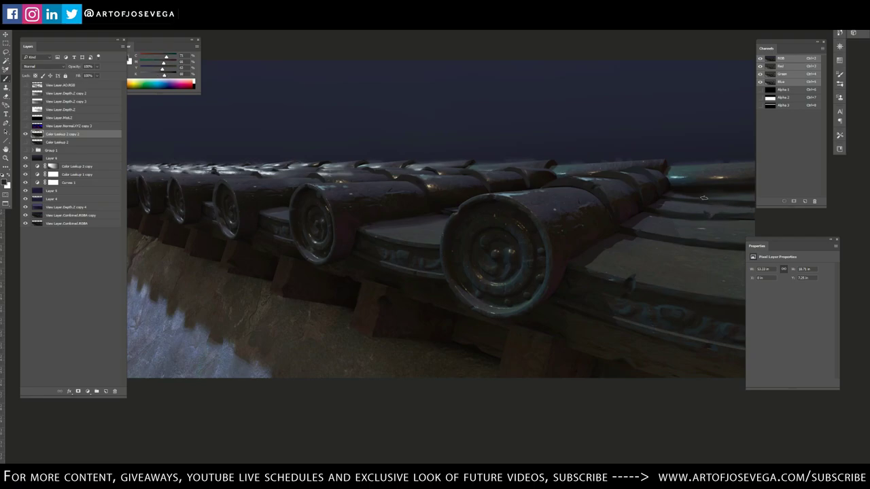
pyautogui.keyDown('alt'); pyautogui.click(683, 201); pyautogui.keyUp('alt')
# Refine the chipped edges of the middle slab and of the eave below the ridge with sampled colours.
pyautogui.keyDown('alt'); pyautogui.click(417, 239); pyautogui.keyUp('alt')
pyautogui.keyDown('alt'); pyautogui.click(402, 240); pyautogui.keyUp('alt')
pyautogui.keyDown('alt'); pyautogui.click(624, 286); pyautogui.keyUp('alt')
pyautogui.keyDown('alt'); pyautogui.click(627, 294); pyautogui.keyUp('alt')
pyautogui.keyDown('alt'); pyautogui.click(628, 300); pyautogui.keyUp('alt')
# Paint sampled tones over the rim and top of the large front tile and the tops of the distant tiles.
pyautogui.moveTo(557, 91); pyautogui.dragTo(589, 106)
pyautogui.keyDown('alt'); pyautogui.click(459, 201); pyautogui.keyUp('alt')
pyautogui.moveTo(458, 202); pyautogui.dragTo(463, 195)
pyautogui.keyDown('alt'); pyautogui.click(469, 194); pyautogui.keyUp('alt')
pyautogui.keyDown('alt'); pyautogui.click(554, 186); pyautogui.keyUp('alt')
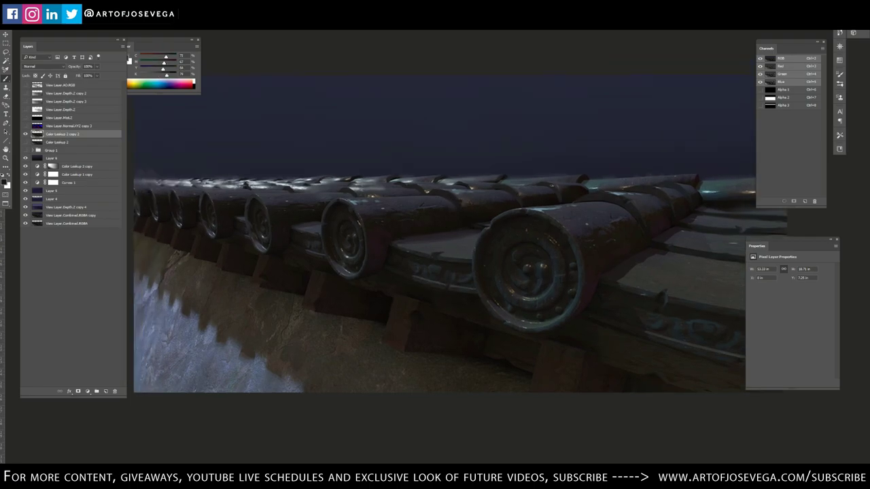
pyautogui.keyDown('alt'); pyautogui.click(290, 191); pyautogui.keyUp('alt')
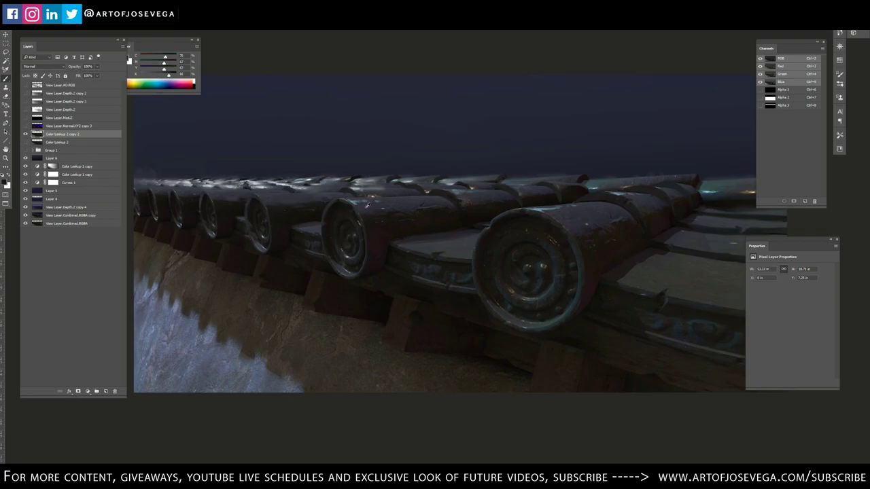
pyautogui.keyDown('alt'); pyautogui.click(224, 204); pyautogui.keyUp('alt')
# Brighten the flat slab beside the large front tile with the Dodge tool.
pyautogui.moveTo(219, 334); pyautogui.dragTo(259, 320)
pyautogui.hotkey('ctrl', '-')
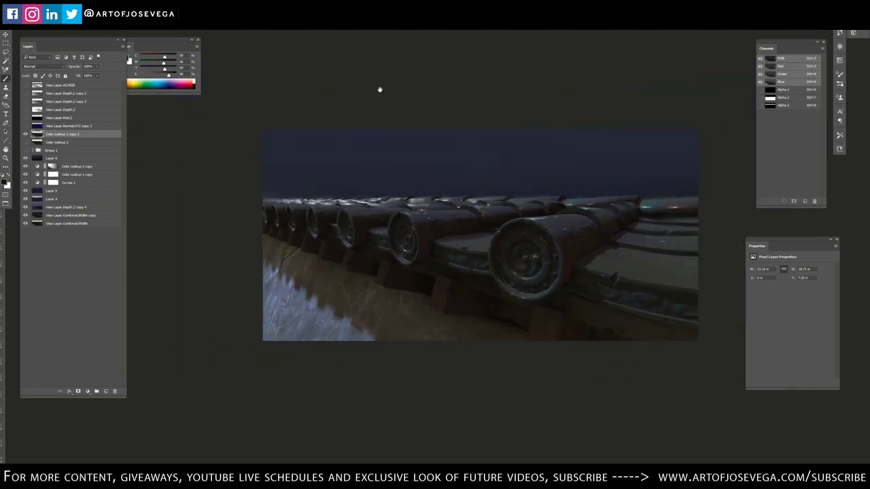
pyautogui.moveTo(379, 89); pyautogui.dragTo(301, 81)
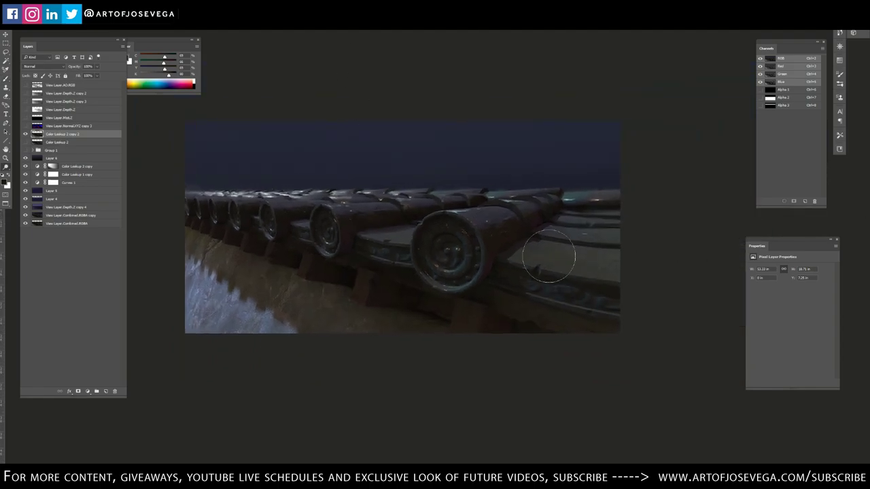
pyautogui.hotkey('ctrl', '+')
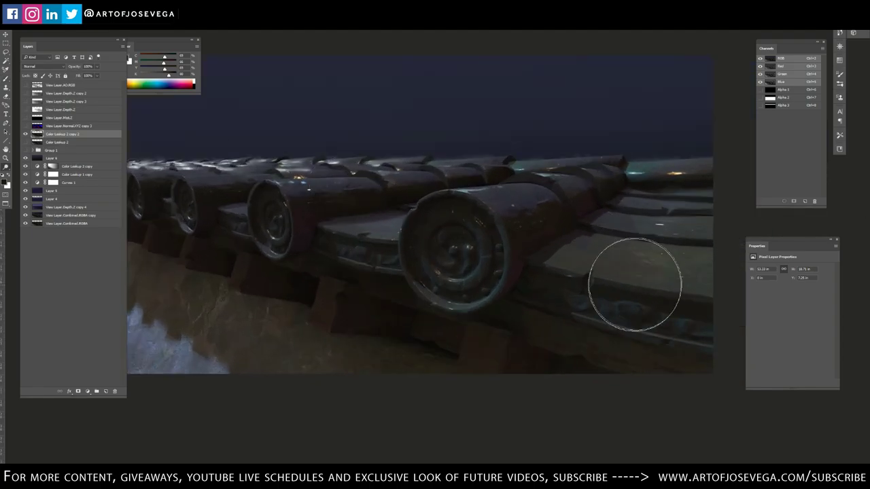
# Paint bluish wet highlights along the tops of the second tile and the large front tile.
pyautogui.press('b')
pyautogui.keyDown('alt'); pyautogui.click(311, 188); pyautogui.keyUp('alt')
pyautogui.keyDown('alt'); pyautogui.click(292, 183); pyautogui.keyUp('alt')
pyautogui.keyDown('alt'); pyautogui.click(310, 181); pyautogui.keyUp('alt')
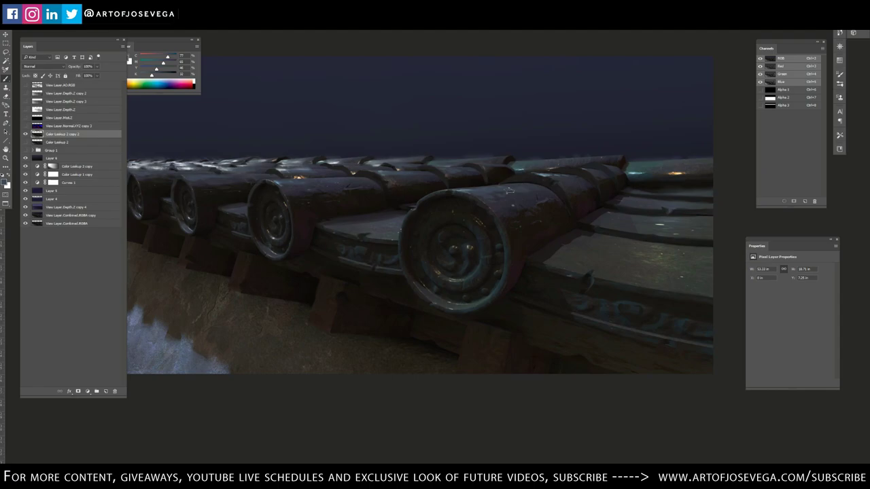
pyautogui.keyDown('alt'); pyautogui.click(489, 198); pyautogui.keyUp('alt')
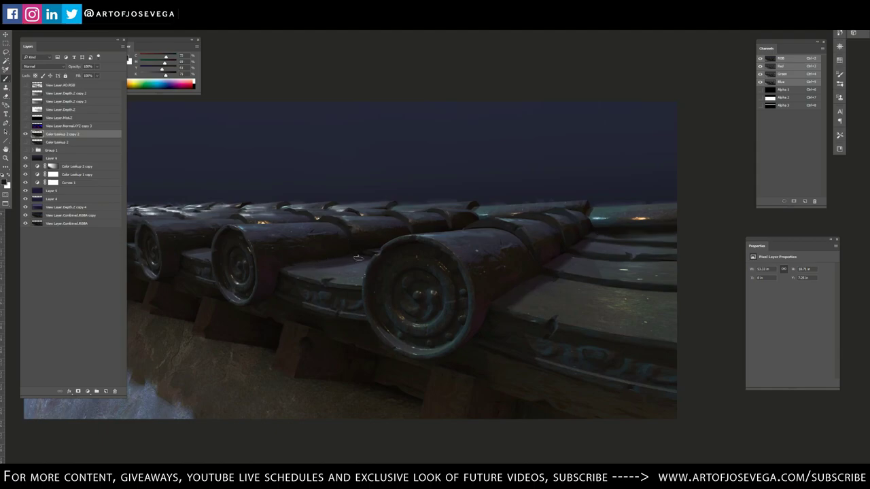
# Uncover the colour controls and choose a dark blue foreground colour.
pyautogui.keyDown('alt'); pyautogui.click(542, 286); pyautogui.keyUp('alt')
pyautogui.moveTo(157, 41); pyautogui.dragTo(188, 38)
pyautogui.click(155, 56)
pyautogui.click(442, 168)
pyautogui.click(390, 183)
pyautogui.click(502, 131)
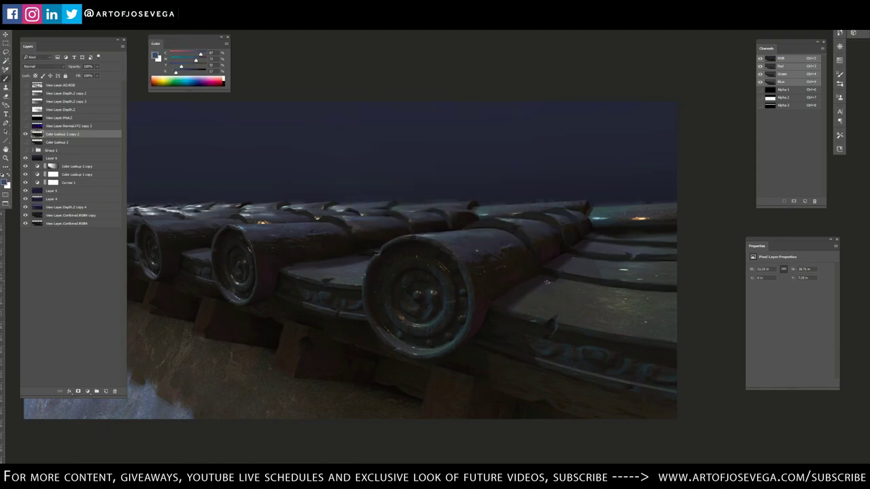
# Paint sampled tones over the front tiles and ridge, and soften the roof's far end with a large brush.
pyautogui.keyDown('alt'); pyautogui.click(222, 241); pyautogui.keyUp('alt')
pyautogui.keyDown('alt'); pyautogui.click(486, 228); pyautogui.keyUp('alt')
pyautogui.keyDown('alt'); pyautogui.click(473, 248); pyautogui.keyUp('alt')
pyautogui.keyDown('alt'); pyautogui.click(544, 229); pyautogui.keyUp('alt')
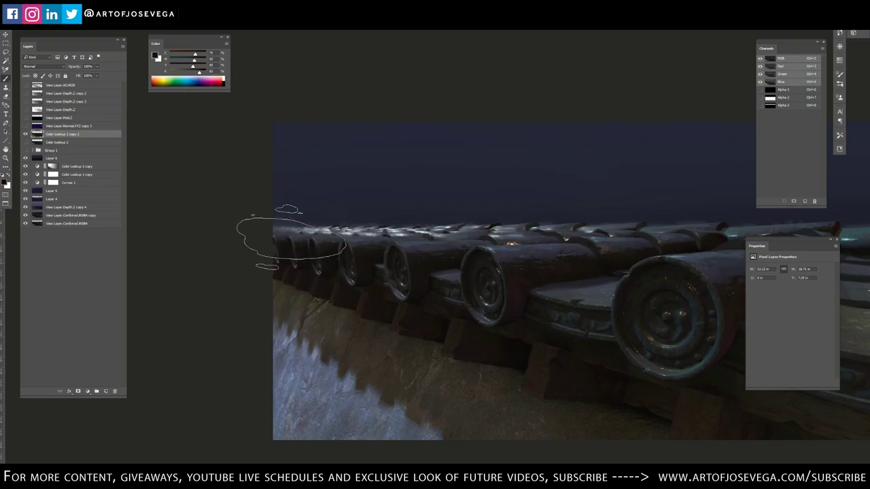
pyautogui.hotkey('ctrl', '-')
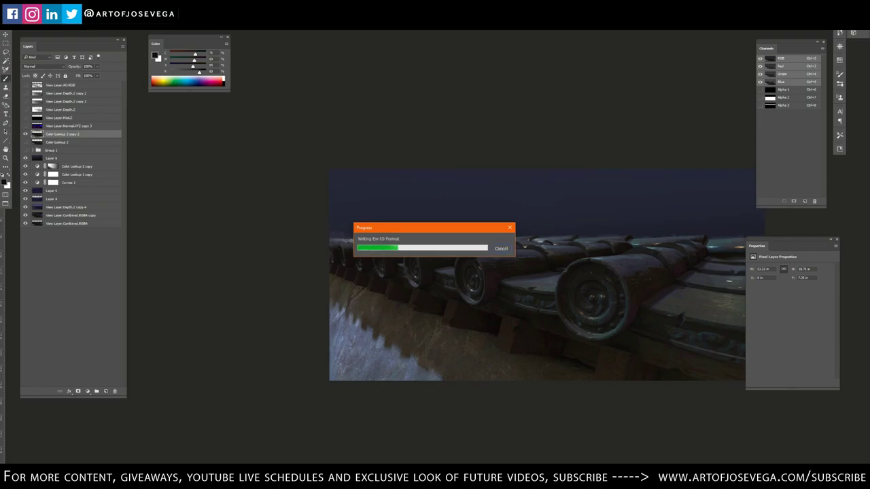
# Cancel the EXR save and add a new layer above the painted roof.
pyautogui.click(501, 249)
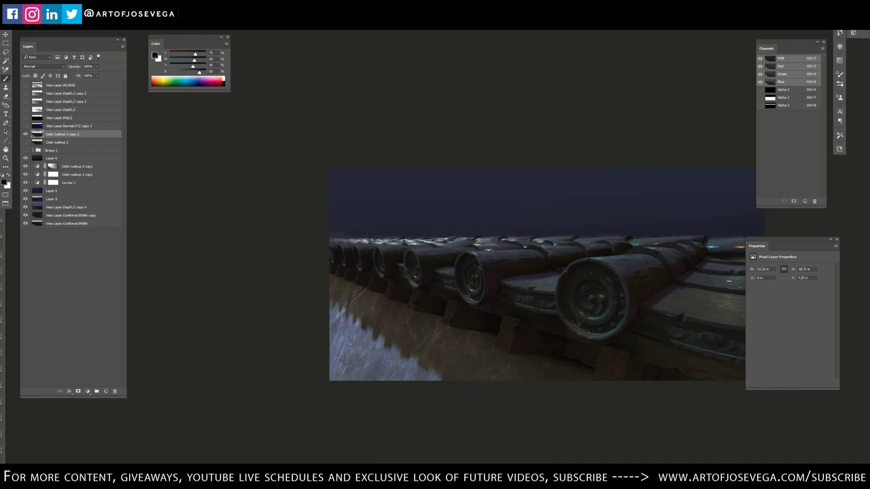
pyautogui.hotkey('ctrl', '+')
pyautogui.click(106, 392)
pyautogui.hotkey('ctrl', '+')
pyautogui.moveTo(272, 224); pyautogui.dragTo(512, 290)
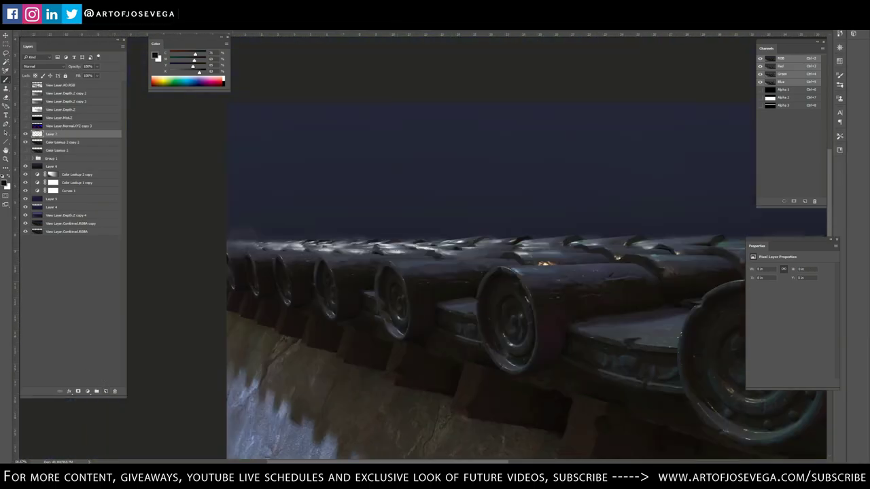
# Sample light tones from the wet ridge and dab tiny splash droplets just above the far roof tiles.
pyautogui.press('super+space')
pyautogui.keyDown('alt'); pyautogui.click(401, 248); pyautogui.keyUp('alt')
pyautogui.click(381, 233)
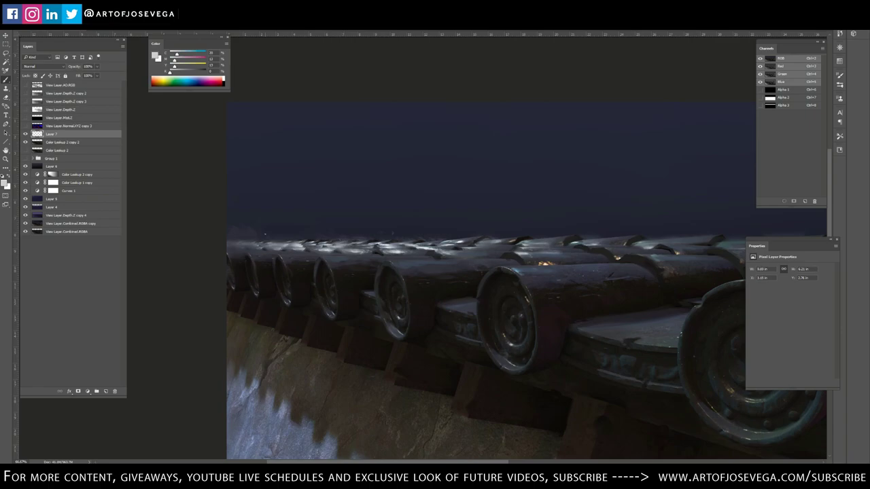
pyautogui.moveTo(265, 235); pyautogui.dragTo(464, 235)
pyautogui.rightClick(392, 234)
pyautogui.press('Escape')
pyautogui.keyDown('alt'); pyautogui.click(305, 247); pyautogui.keyUp('alt')
# Add more small splash droplets above and on the nearer roof tiles using sampled pale tones.
pyautogui.moveTo(581, 136); pyautogui.dragTo(530, 125)
pyautogui.hotkey('ctrl', '-')
pyautogui.moveTo(562, 153); pyautogui.dragTo(421, 117)
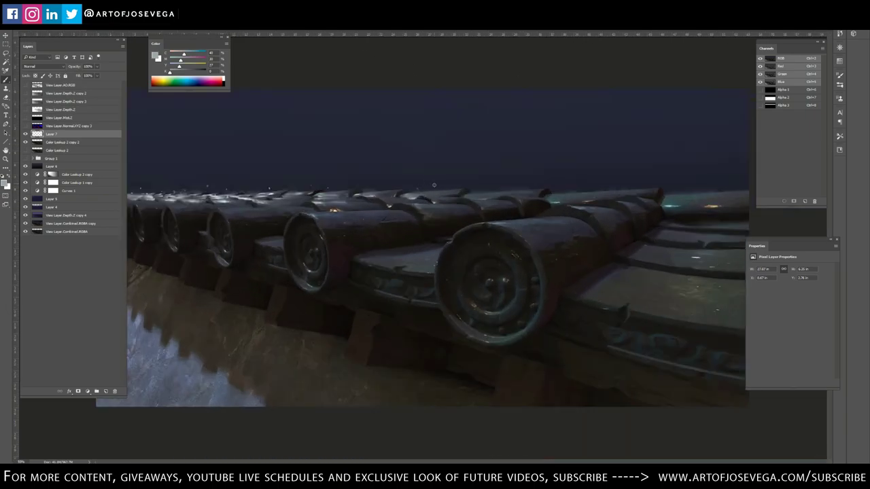
pyautogui.keyDown('alt'); pyautogui.click(492, 213); pyautogui.keyUp('alt')
pyautogui.keyDown('alt'); pyautogui.click(657, 195); pyautogui.keyUp('alt')
pyautogui.keyDown('alt'); pyautogui.click(412, 191); pyautogui.keyUp('alt')
pyautogui.hotkey('ctrl', '+')
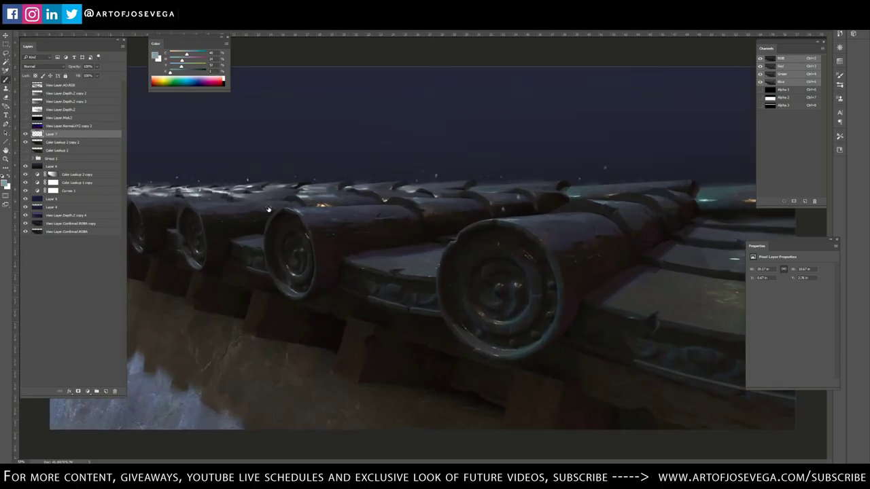
pyautogui.moveTo(193, 196); pyautogui.dragTo(463, 224)
# Paint light wet edges and a thin water trickle on the middle tile's rim and barrel.
pyautogui.press('d')
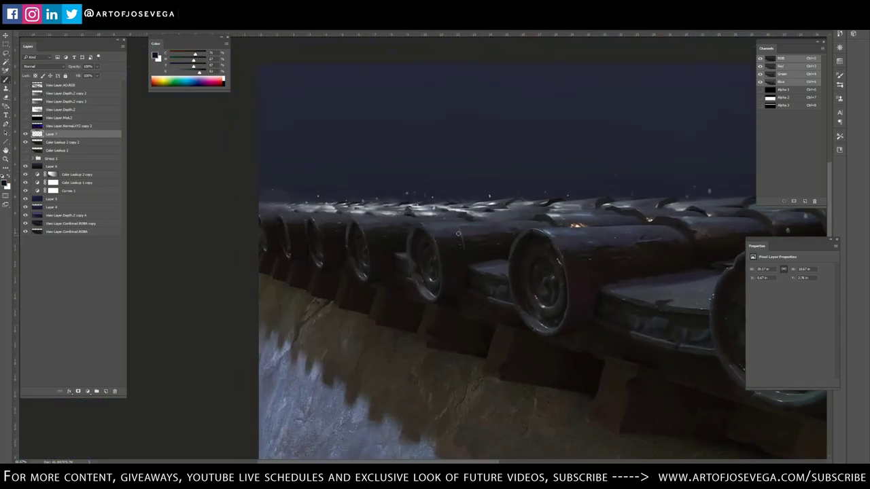
pyautogui.press('x')
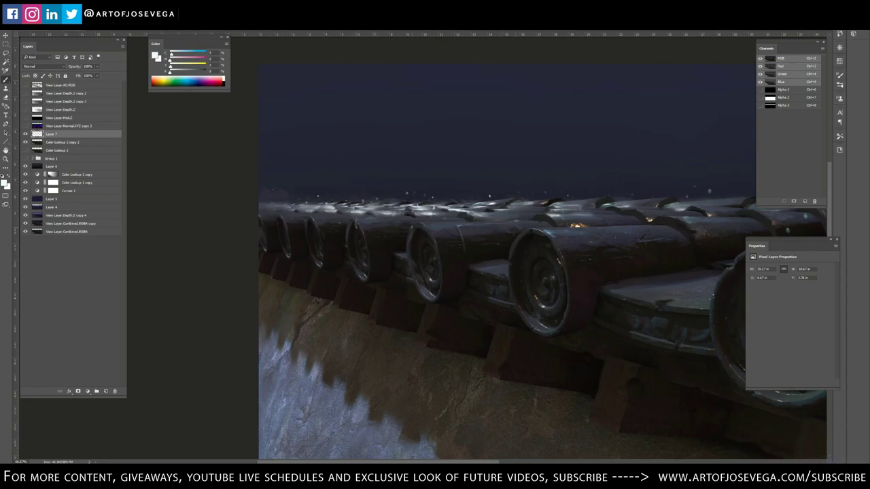
pyautogui.press('x')
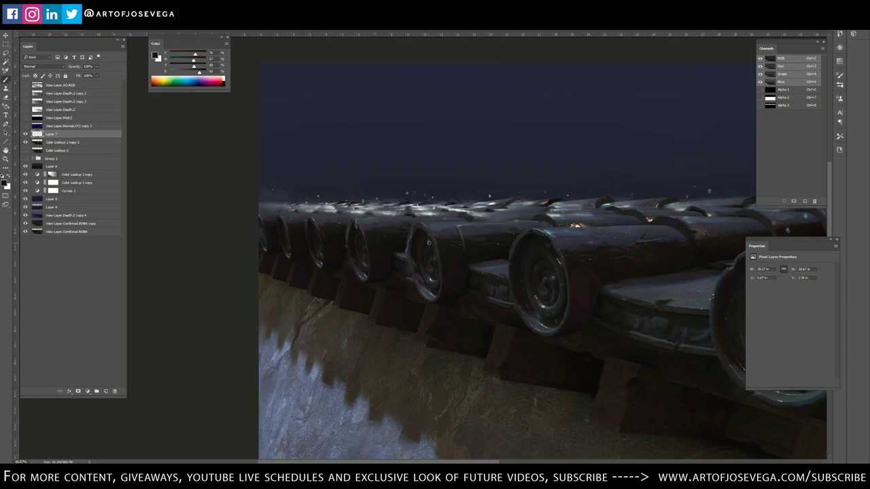
pyautogui.keyDown('alt'); pyautogui.click(469, 208); pyautogui.keyUp('alt')
pyautogui.moveTo(464, 241); pyautogui.dragTo(465, 247)
pyautogui.keyDown('alt'); pyautogui.click(466, 234); pyautogui.keyUp('alt')
# Paint dripping water at the lower rim of the small tile beyond the middle one with sampled tones.
pyautogui.keyDown('alt'); pyautogui.click(311, 227); pyautogui.keyUp('alt')
pyautogui.keyDown('alt'); pyautogui.click(363, 276); pyautogui.keyUp('alt')
pyautogui.moveTo(359, 273); pyautogui.dragTo(361, 284)
pyautogui.keyDown('alt'); pyautogui.click(360, 271); pyautogui.keyUp('alt')
pyautogui.keyDown('alt'); pyautogui.click(359, 272); pyautogui.keyUp('alt')
pyautogui.keyDown('alt'); pyautogui.click(363, 276); pyautogui.keyUp('alt')
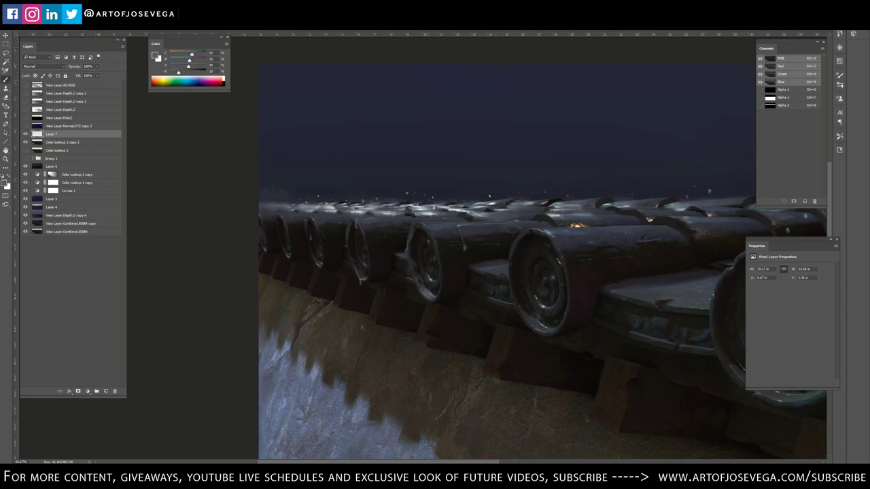
# Refine the trickle on the middle tile and add pale drips under its rim and the next larger tile.
pyautogui.keyDown('alt'); pyautogui.click(471, 240); pyautogui.keyUp('alt')
pyautogui.moveTo(463, 236); pyautogui.dragTo(465, 249)
pyautogui.keyDown('alt'); pyautogui.click(470, 213); pyautogui.keyUp('alt')
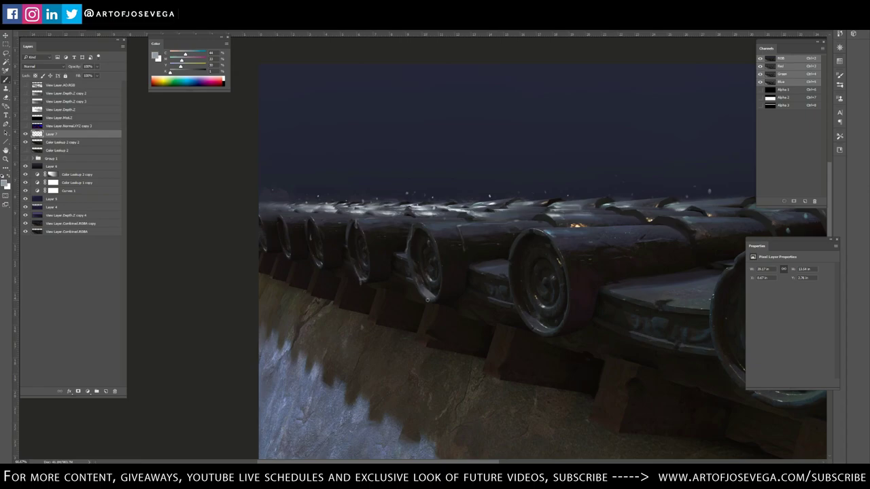
pyautogui.keyDown('alt'); pyautogui.click(543, 329); pyautogui.keyUp('alt')
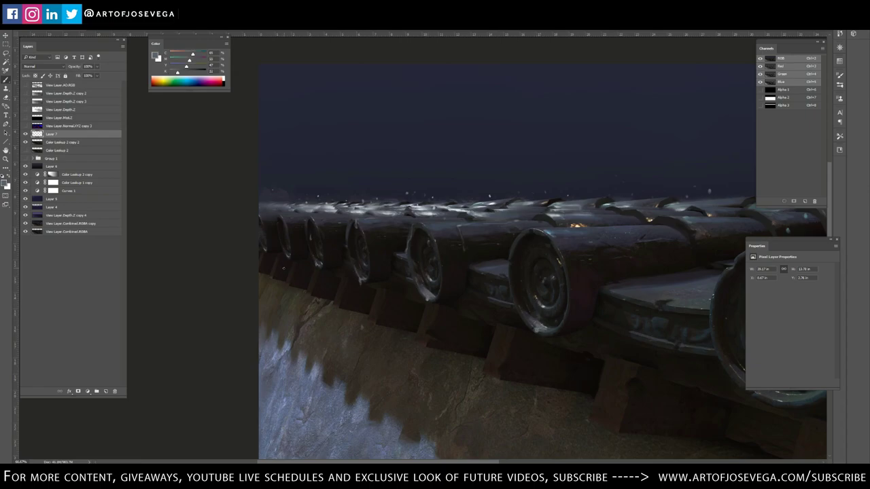
# Touch up the drips under the far tiles and paint a falling water drop over the dark eave recess.
pyautogui.keyDown('alt'); pyautogui.click(361, 280); pyautogui.keyUp('alt')
pyautogui.scroll(-3, 321, 127)
pyautogui.scroll(3, 238, 333)
pyautogui.keyDown('alt'); pyautogui.click(332, 274); pyautogui.keyUp('alt')
pyautogui.moveTo(319, 318); pyautogui.dragTo(321, 313)
pyautogui.keyDown('alt'); pyautogui.click(322, 314); pyautogui.keyUp('alt')
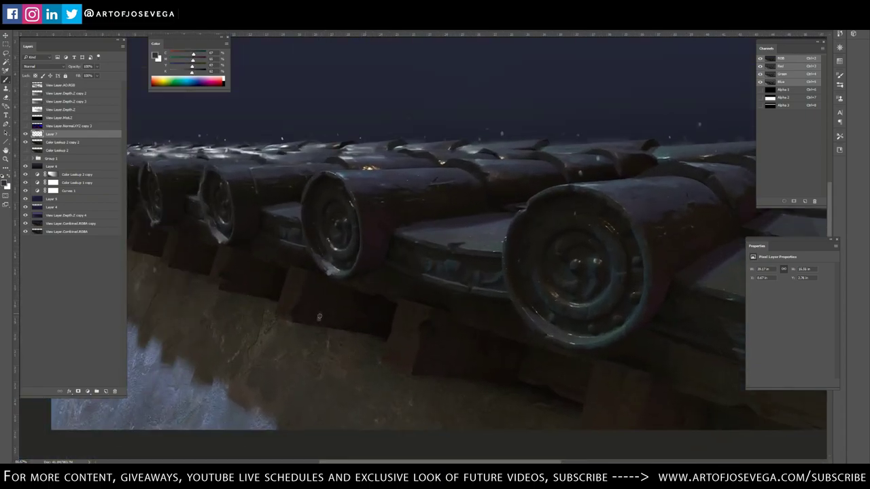
# Paint clinging water drops on the lower rims of the second tile and the large front tile.
pyautogui.keyDown('alt'); pyautogui.click(329, 277); pyautogui.keyUp('alt')
pyautogui.keyDown('alt'); pyautogui.click(334, 272); pyautogui.keyUp('alt')
pyautogui.moveTo(335, 274); pyautogui.dragTo(338, 271)
pyautogui.keyDown('alt'); pyautogui.click(548, 349); pyautogui.keyUp('alt')
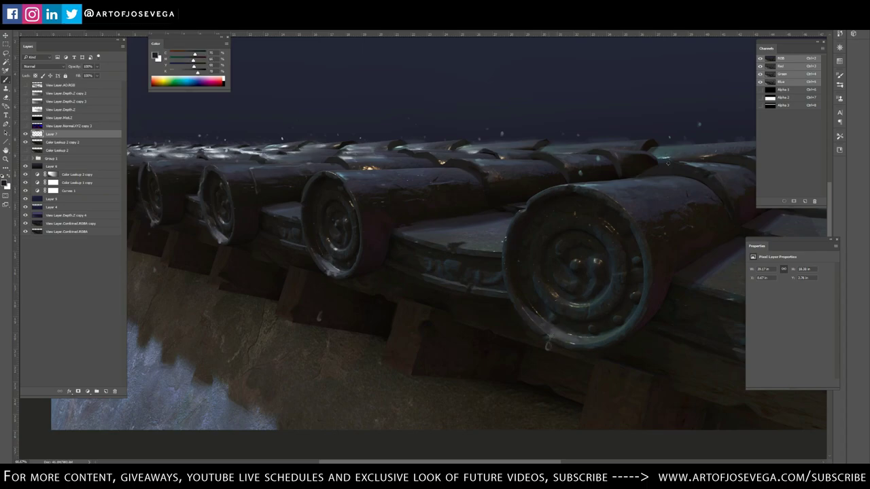
pyautogui.keyDown('alt'); pyautogui.click(548, 346); pyautogui.keyUp('alt')
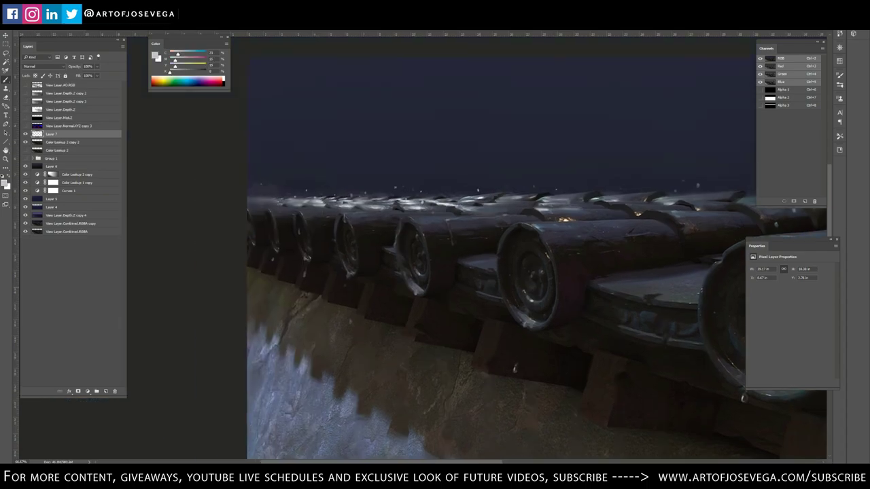
# Add drips under the farthest tiles and a splash highlight on the second tile's upper rim.
pyautogui.keyDown('alt'); pyautogui.click(273, 259); pyautogui.keyUp('alt')
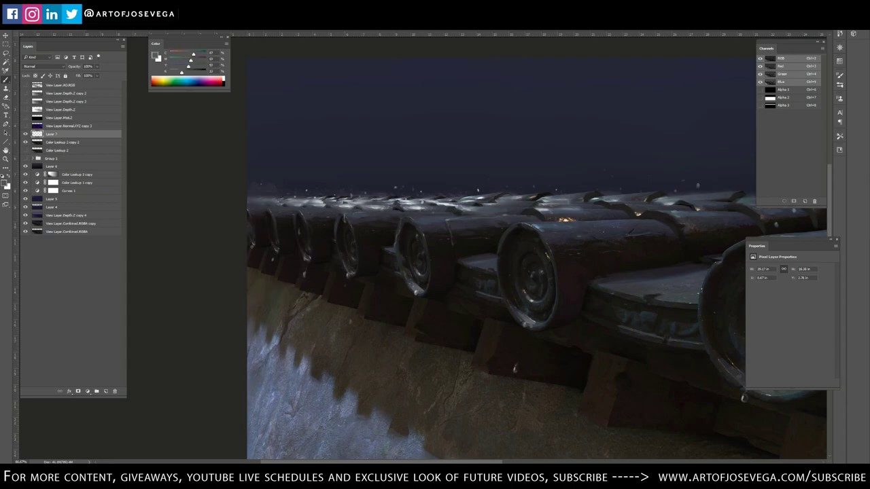
pyautogui.keyDown('alt'); pyautogui.click(258, 294); pyautogui.keyUp('alt')
pyautogui.keyDown('alt'); pyautogui.click(530, 230); pyautogui.keyUp('alt')
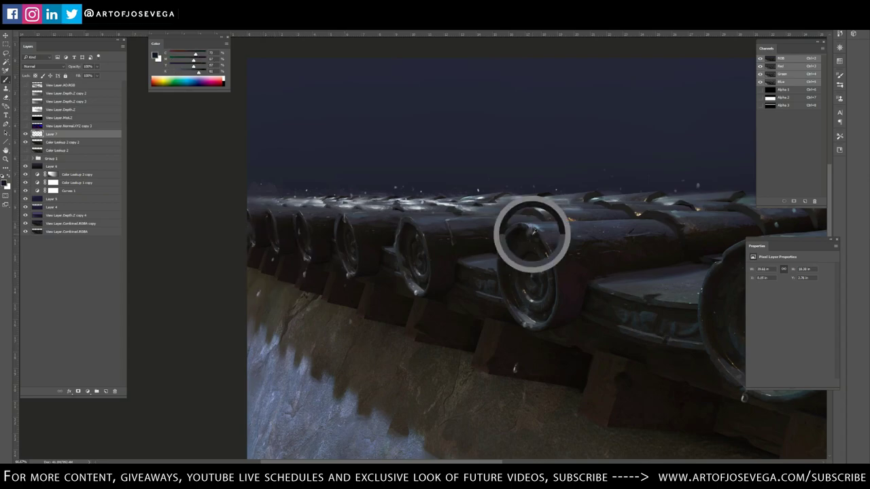
pyautogui.keyDown('alt'); pyautogui.click(558, 231); pyautogui.keyUp('alt')
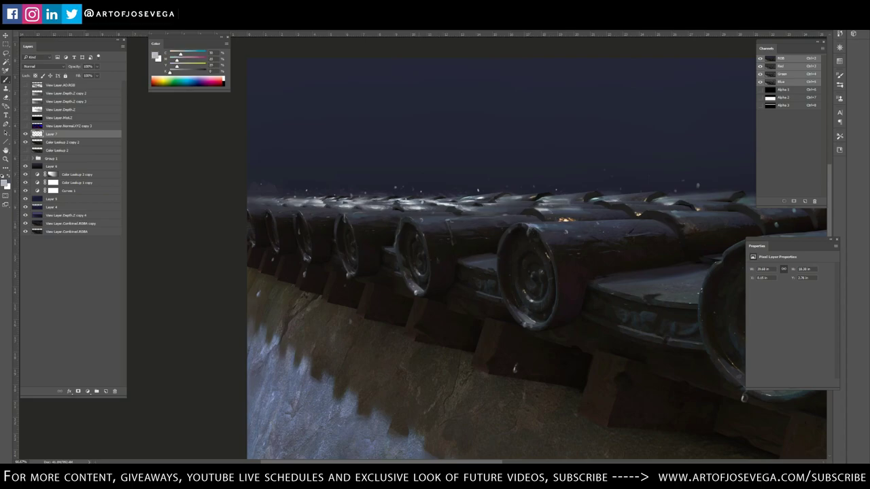
# Paint a falling drop beneath the large front tile and a water streak running down the nearest flat tile.
pyautogui.hotkey('ctrl', '-')
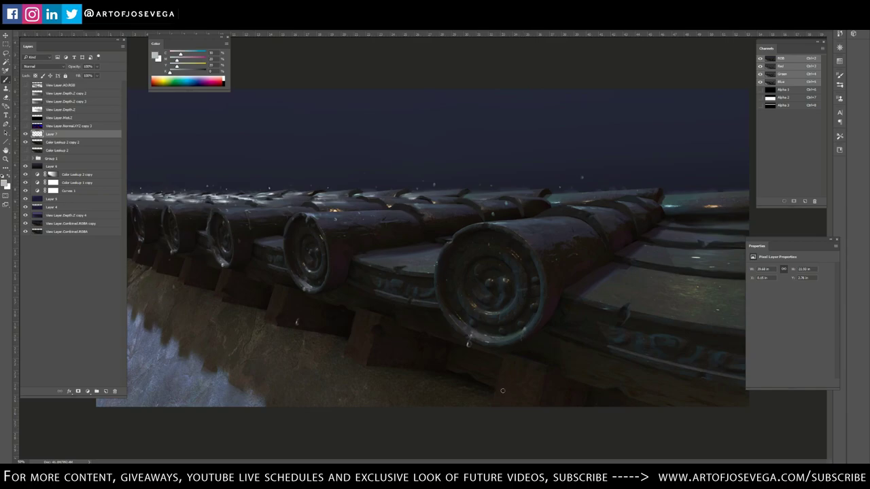
pyautogui.click(503, 392)
pyautogui.keyDown('alt'); pyautogui.click(698, 259); pyautogui.keyUp('alt')
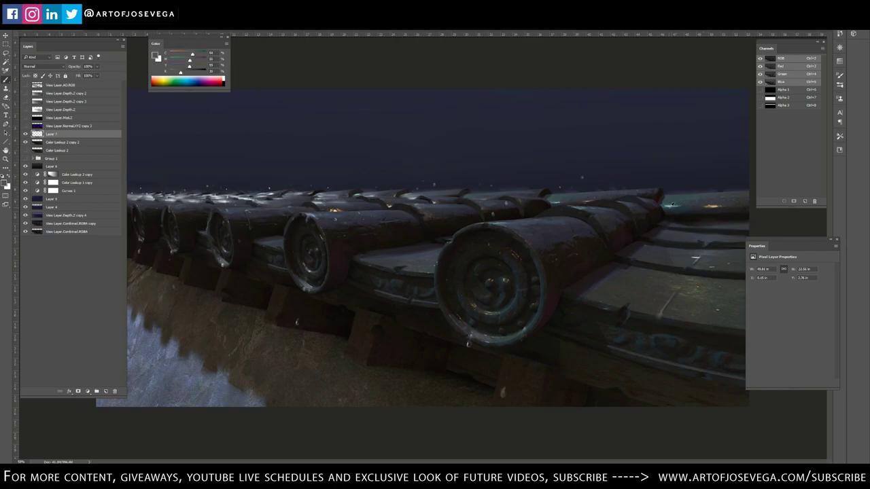
pyautogui.keyDown('alt'); pyautogui.click(658, 314); pyautogui.keyUp('alt')
pyautogui.keyDown('alt'); pyautogui.click(659, 314); pyautogui.keyUp('alt')
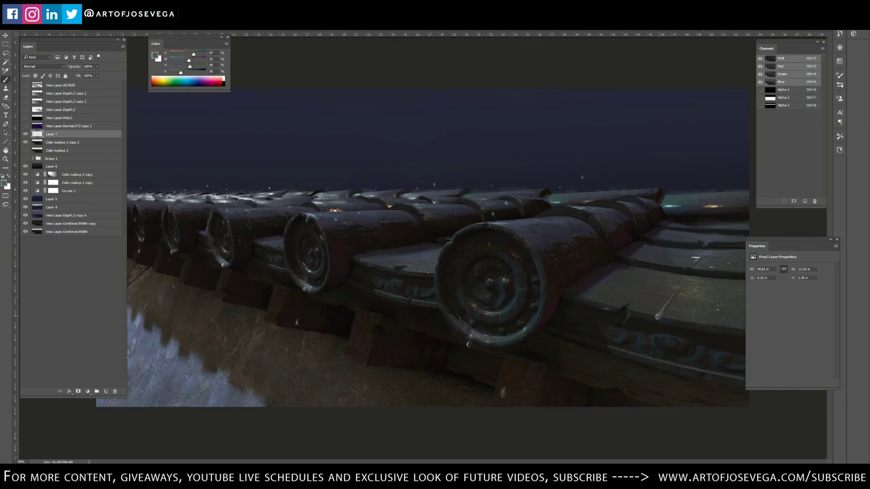
# Paint another falling water drop below the eave under the nearest flat tile.
pyautogui.click(641, 391)
pyautogui.keyDown('alt'); pyautogui.click(623, 389); pyautogui.keyUp('alt')
pyautogui.keyDown('alt'); pyautogui.click(647, 379); pyautogui.keyUp('alt')
# Paint a small splash mark and a ring-shaped droplet on the flat tiles beside the large front tile.
pyautogui.keyDown('alt'); pyautogui.click(271, 194); pyautogui.keyUp('alt')
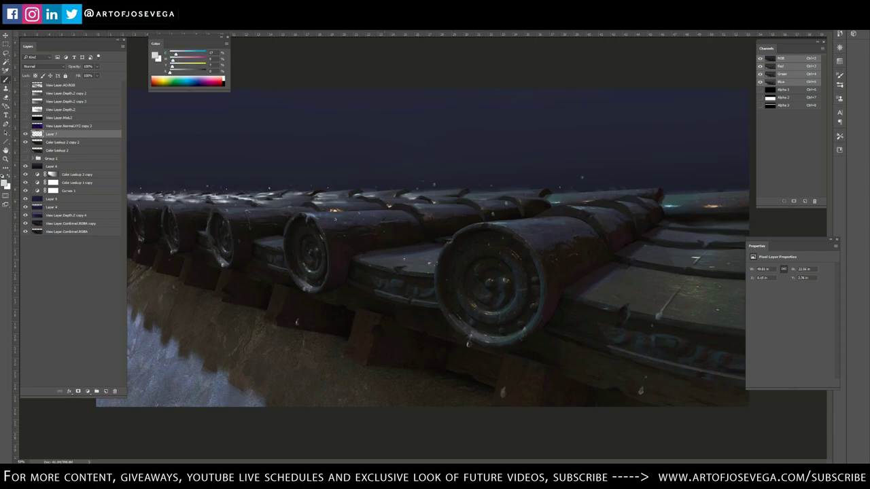
pyautogui.keyDown('alt'); pyautogui.click(692, 255); pyautogui.keyUp('alt')
pyautogui.moveTo(689, 257); pyautogui.dragTo(696, 258)
pyautogui.keyDown('alt'); pyautogui.click(698, 259); pyautogui.keyUp('alt')
pyautogui.keyDown('alt'); pyautogui.click(714, 295); pyautogui.keyUp('alt')
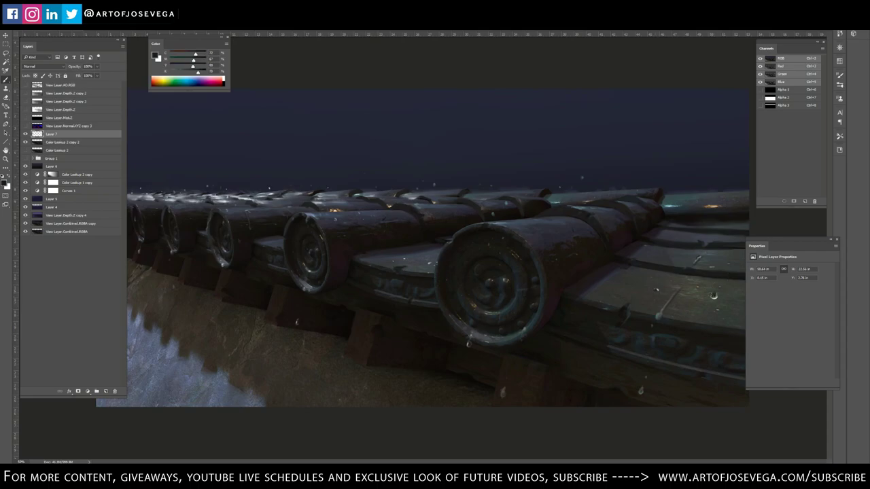
pyautogui.keyDown('alt'); pyautogui.click(714, 294); pyautogui.keyUp('alt')
# Paint wet highlights along the front edges of the flat tiles on both sides of the large front tile.
pyautogui.keyDown('alt'); pyautogui.click(679, 322); pyautogui.keyUp('alt')
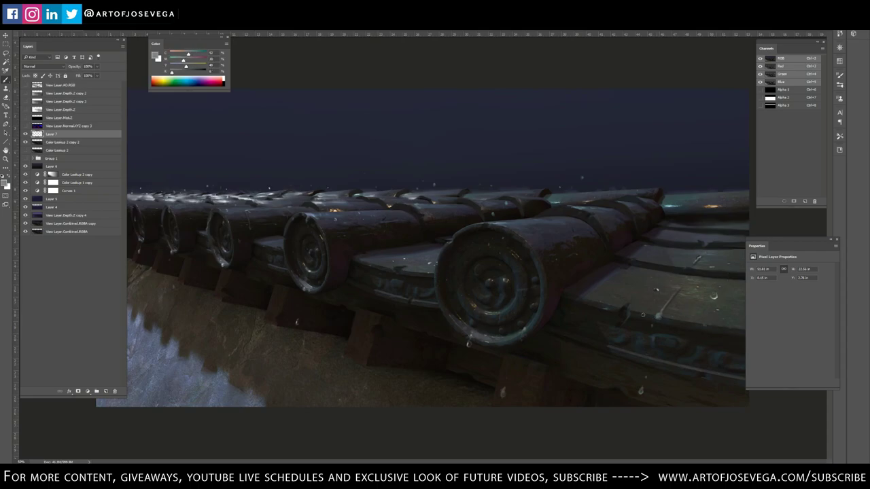
pyautogui.keyDown('alt'); pyautogui.click(695, 324); pyautogui.keyUp('alt')
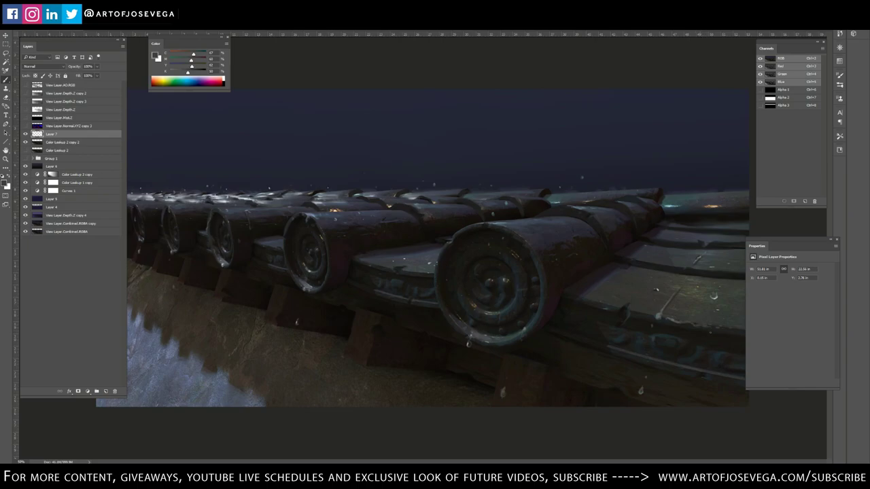
pyautogui.keyDown('alt'); pyautogui.click(677, 321); pyautogui.keyUp('alt')
pyautogui.keyDown('alt'); pyautogui.click(660, 314); pyautogui.keyUp('alt')
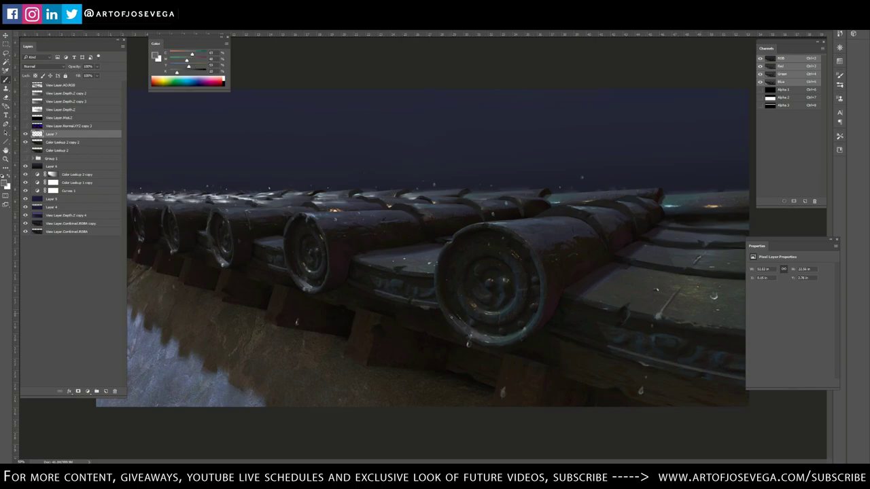
pyautogui.keyDown('alt'); pyautogui.click(429, 311); pyautogui.keyUp('alt')
pyautogui.keyDown('alt'); pyautogui.click(421, 307); pyautogui.keyUp('alt')
# Paint over the orange glint on the ridge behind the large front tile with sampled teal and blue tones.
pyautogui.scroll(-5, 293, 39)
pyautogui.scroll(5, 306, 56)
pyautogui.keyDown('alt'); pyautogui.click(712, 208); pyautogui.keyUp('alt')
pyautogui.click(712, 206)
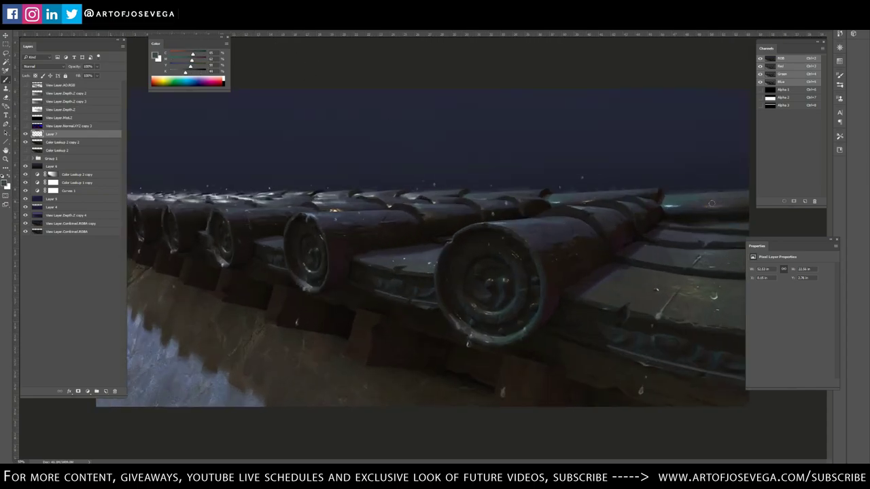
pyautogui.keyDown('alt'); pyautogui.click(712, 204); pyautogui.keyUp('alt')
pyautogui.keyDown('alt'); pyautogui.click(729, 204); pyautogui.keyUp('alt')
pyautogui.keyDown('alt'); pyautogui.click(707, 204); pyautogui.keyUp('alt')
pyautogui.moveTo(676, 206); pyautogui.dragTo(666, 207)
# Cover the orange glint above the second tile's barrel with sampled bluish tones.
pyautogui.keyDown('alt'); pyautogui.click(468, 124); pyautogui.keyUp('alt')
pyautogui.moveTo(343, 211); pyautogui.dragTo(318, 213)
pyautogui.keyDown('alt'); pyautogui.click(315, 213); pyautogui.keyUp('alt')
pyautogui.keyDown('alt'); pyautogui.click(331, 214); pyautogui.keyUp('alt')
pyautogui.keyDown('alt'); pyautogui.click(307, 215); pyautogui.keyUp('alt')
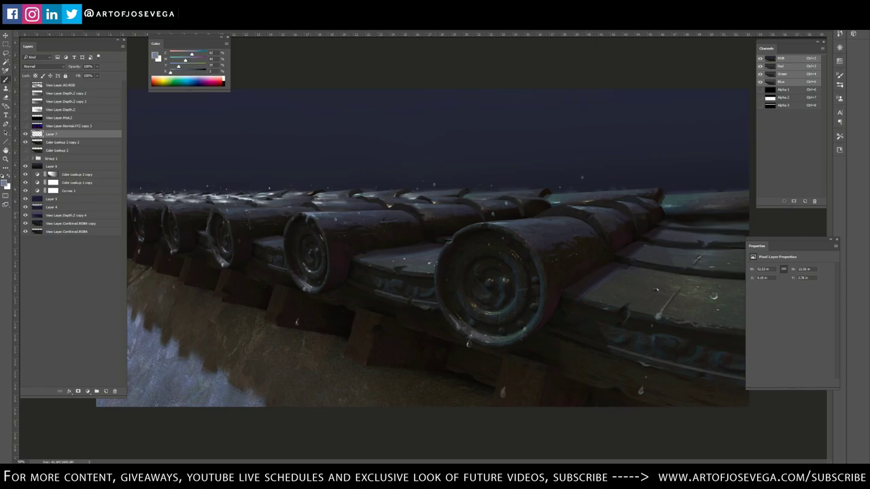
# Blend the wet highlights along the tops of the receding tiles using sampled dark and light tones.
pyautogui.moveTo(405, 204); pyautogui.dragTo(426, 204)
pyautogui.moveTo(172, 207); pyautogui.dragTo(182, 206)
pyautogui.keyDown('alt'); pyautogui.click(178, 208); pyautogui.keyUp('alt')
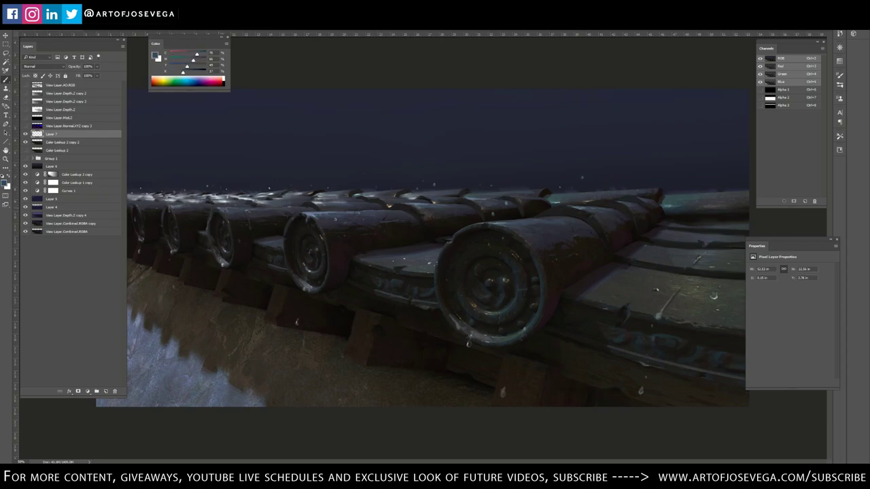
pyautogui.keyDown('alt'); pyautogui.click(178, 208); pyautogui.keyUp('alt')
pyautogui.keyDown('alt'); pyautogui.click(178, 208); pyautogui.keyUp('alt')
pyautogui.keyDown('alt'); pyautogui.click(445, 212); pyautogui.keyUp('alt')
pyautogui.keyDown('alt'); pyautogui.click(266, 188); pyautogui.keyUp('alt')
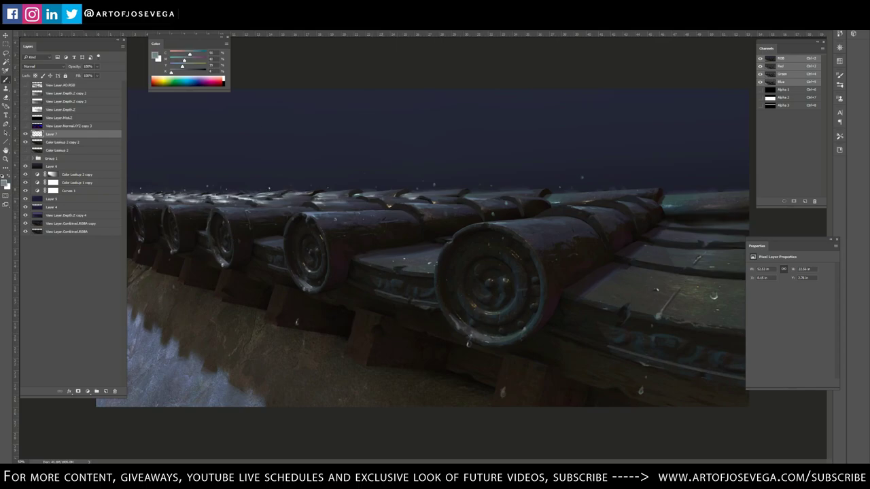
pyautogui.keyDown('alt'); pyautogui.click(286, 203); pyautogui.keyUp('alt')
pyautogui.keyDown('alt'); pyautogui.click(490, 211); pyautogui.keyUp('alt')
pyautogui.keyDown('alt'); pyautogui.click(481, 209); pyautogui.keyUp('alt')
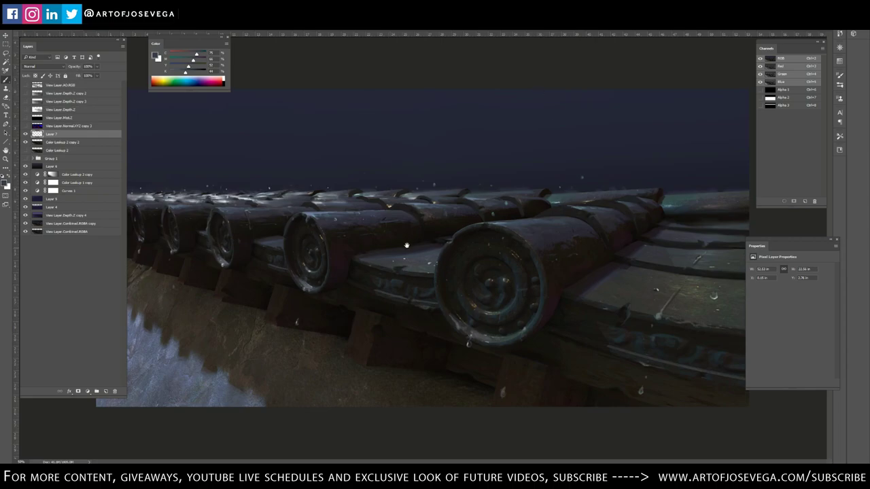
# Sample a light tone from the front tile's lower rim for touching up the water drops, and undo the last stroke.
pyautogui.hotkey('ctrl', '-')
pyautogui.hotkey('ctrl', '+')
pyautogui.keyDown('alt'); pyautogui.click(471, 335); pyautogui.keyUp('alt')
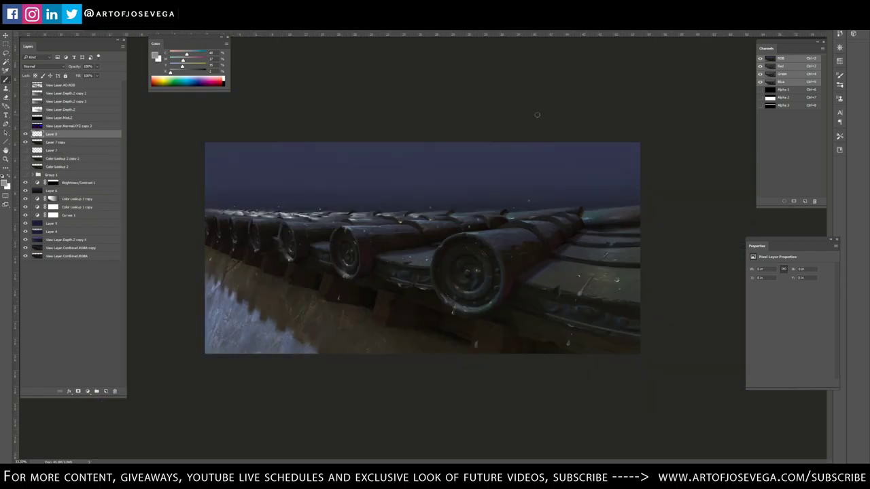
pyautogui.hotkey('ctrl', '+')
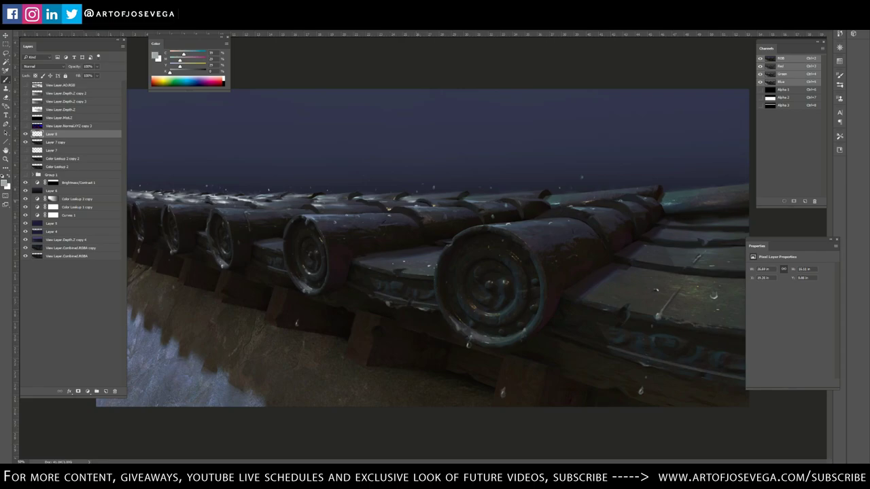
pyautogui.hotkey('ctrl', 'z')
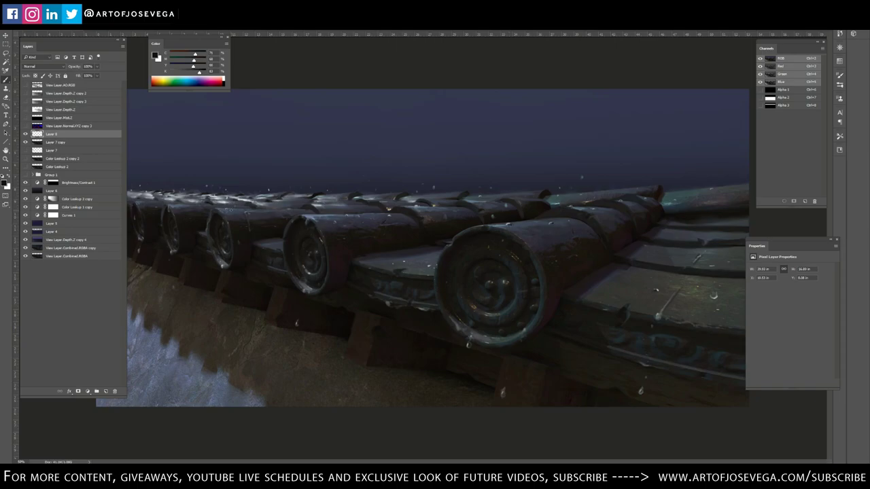
pyautogui.hotkey('ctrl', '-')
pyautogui.hotkey('ctrl', '+')
pyautogui.hotkey('ctrl', '-')
pyautogui.hotkey('ctrl', '+')
pyautogui.hotkey('ctrl', '-')
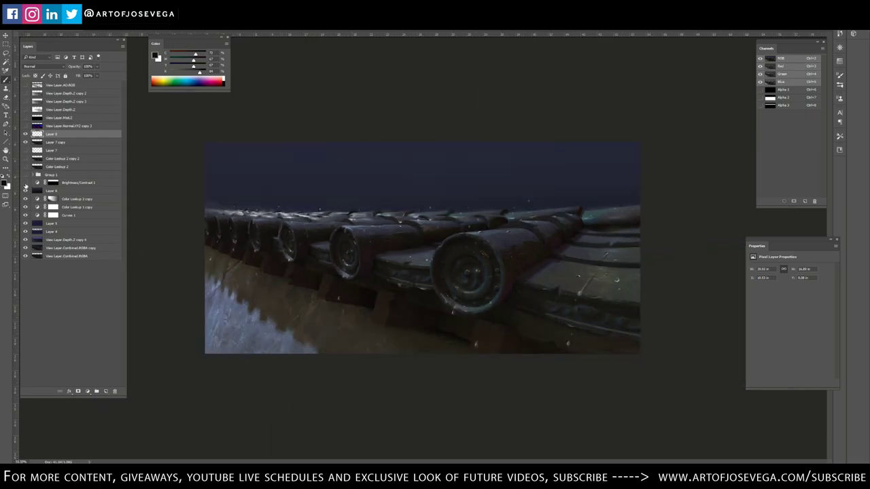
# Select the Brightness/Contrast 1 adjustment layer and choose a scattered splatter brush preset.
pyautogui.click(75, 182)
pyautogui.click(87, 391)
pyautogui.rightClick(393, 170)
pyautogui.doubleClick(477, 455)
pyautogui.moveTo(206, 62); pyautogui.dragTo(170, 62)
pyautogui.click(226, 44)
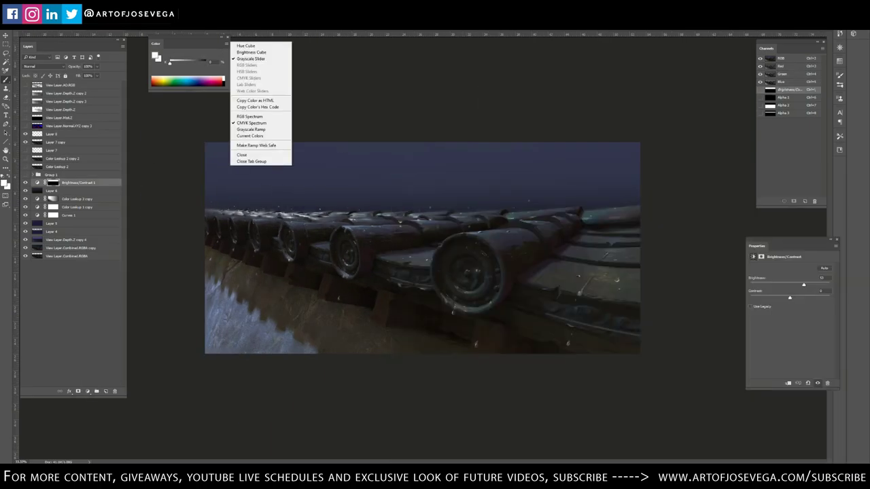
pyautogui.click(226, 44)
pyautogui.click(310, 67)
pyautogui.click(55, 25)
pyautogui.click(248, 56)
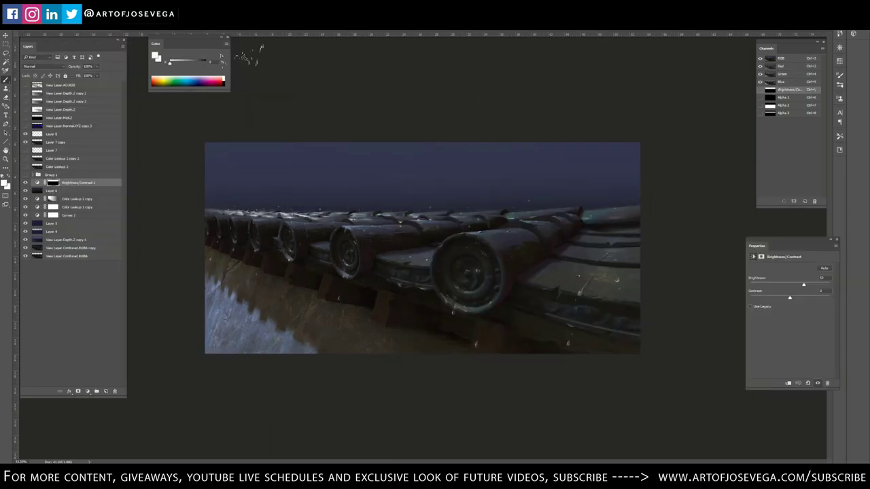
# Add a new layer above Brightness/Contrast 1, sample the blue sky colour and use CMYK colour sliders.
pyautogui.click(105, 391)
pyautogui.keyDown('alt'); pyautogui.click(282, 159); pyautogui.keyUp('alt')
pyautogui.click(227, 44)
pyautogui.click(252, 79)
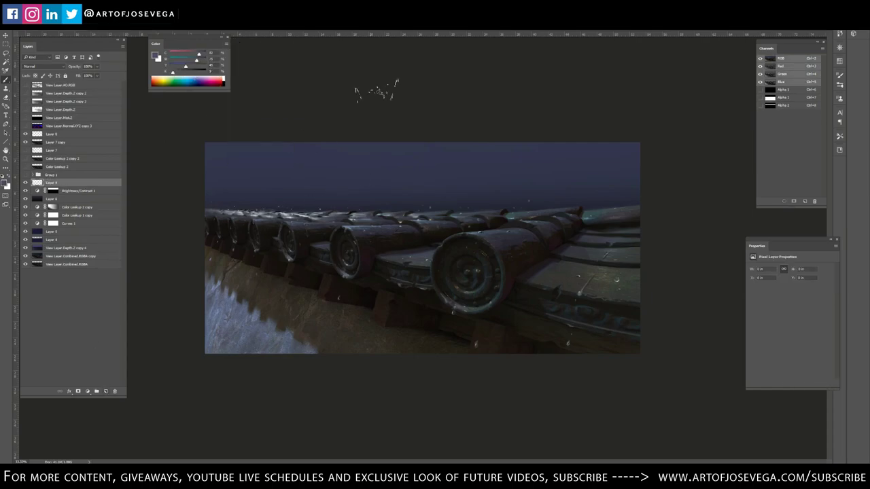
# Paint lighter blue cloud shapes across the sky on Layer 9 and smudge them into soft cloud masses.
pyautogui.moveTo(310, 182)
pyautogui.mouseDown()
pyautogui.moveTo(270, 227)
pyautogui.moveTo(355, 178)
pyautogui.moveTo(416, 163)
pyautogui.moveTo(354, 167)
pyautogui.moveTo(433, 183)
pyautogui.moveTo(520, 163)
pyautogui.moveTo(524, 187)
pyautogui.mouseUp()
pyautogui.moveTo(264, 174)
pyautogui.mouseDown()
pyautogui.moveTo(217, 193)
pyautogui.moveTo(294, 181)
pyautogui.mouseUp()
pyautogui.rightClick(294, 160)
pyautogui.click(642, 445)
pyautogui.click(711, 409)
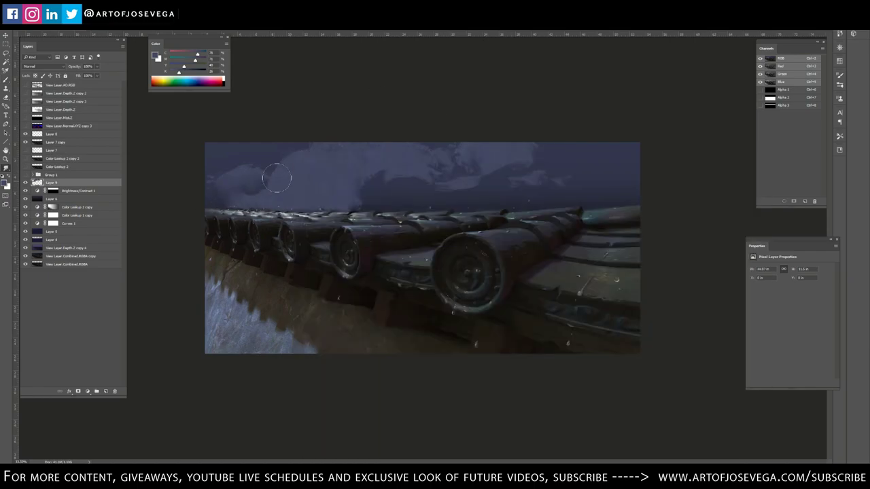
pyautogui.moveTo(438, 191)
pyautogui.mouseDown()
pyautogui.moveTo(469, 183)
pyautogui.moveTo(510, 194)
pyautogui.mouseUp()
pyautogui.press('b')
pyautogui.hotkey('ctrl', '-')
pyautogui.hotkey('ctrl', '+')
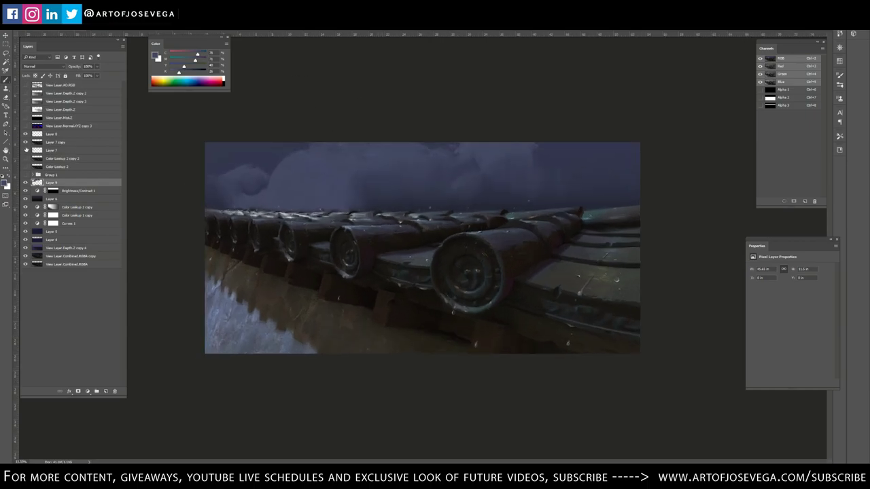
# Add a new layer above Layer 8, choose another brush preset and sample a light grey tone from the distant tiles.
pyautogui.click(52, 134)
pyautogui.rightClick(306, 170)
pyautogui.click(395, 456)
pyautogui.click(106, 391)
pyautogui.keyDown('alt'); pyautogui.click(285, 216); pyautogui.keyUp('alt')
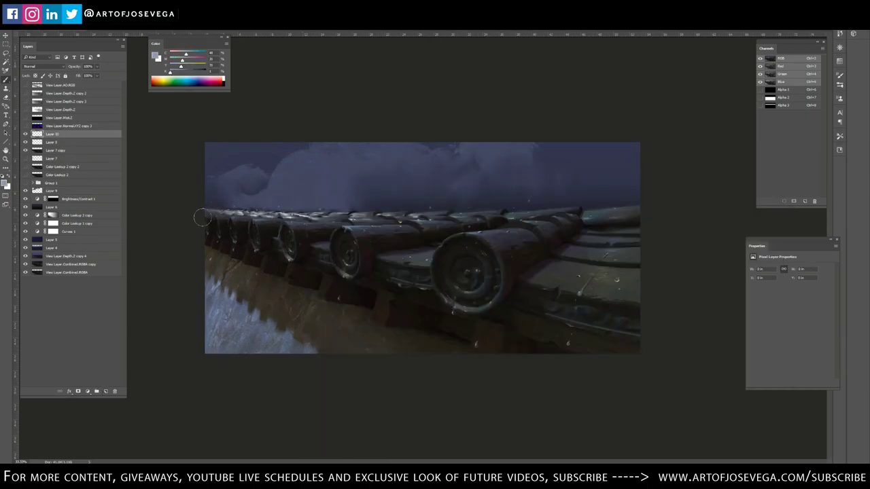
# Paint a faint mist along the far roof edge, enlarging the brush for broader strokes.
pyautogui.moveTo(197, 207); pyautogui.dragTo(384, 210)
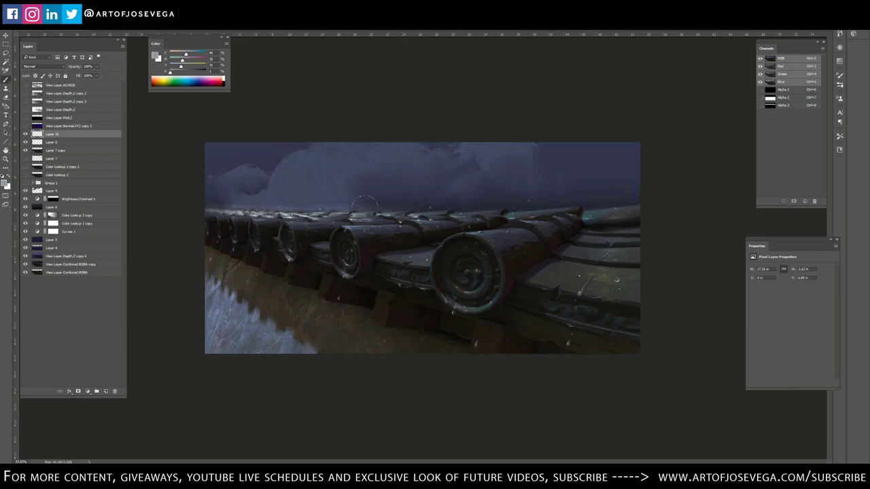
pyautogui.press(']')
pyautogui.press(']')
pyautogui.press(']')
pyautogui.press(']')
pyautogui.moveTo(278, 212); pyautogui.dragTo(500, 209)
# Choose a scattered splatter brush for Layer 9 and paint more texture into the central clouds with sampled cloud tones.
pyautogui.click(53, 191)
pyautogui.rightClick(383, 169)
pyautogui.click(407, 213)
pyautogui.keyDown('alt'); pyautogui.click(320, 161); pyautogui.keyUp('alt')
pyautogui.keyDown('alt'); pyautogui.click(340, 164); pyautogui.keyUp('alt')
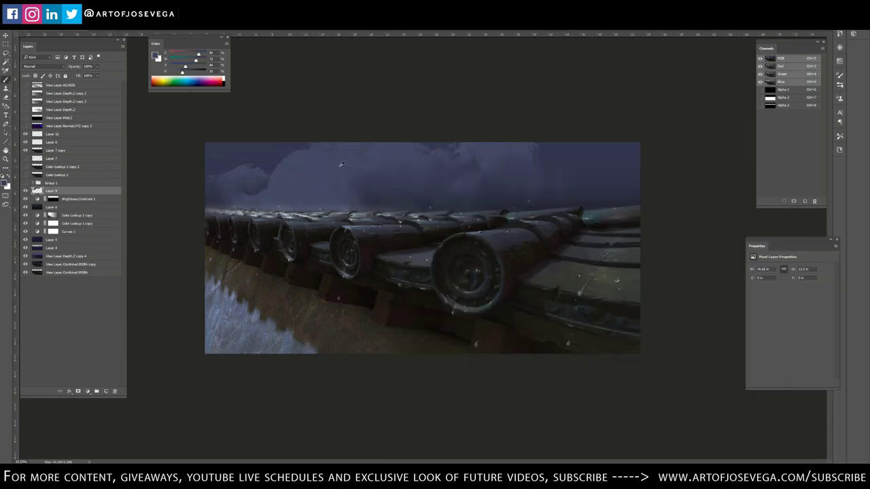
pyautogui.moveTo(389, 179)
pyautogui.mouseDown()
pyautogui.moveTo(412, 178)
pyautogui.moveTo(415, 189)
pyautogui.mouseUp()
pyautogui.press('r')
pyautogui.press('b')
# Sample dark and light sky tones and paint broken cloud edges at the left and right sides of the sky.
pyautogui.keyDown('alt'); pyautogui.click(294, 148); pyautogui.keyUp('alt')
pyautogui.scroll(1, 287, 141)
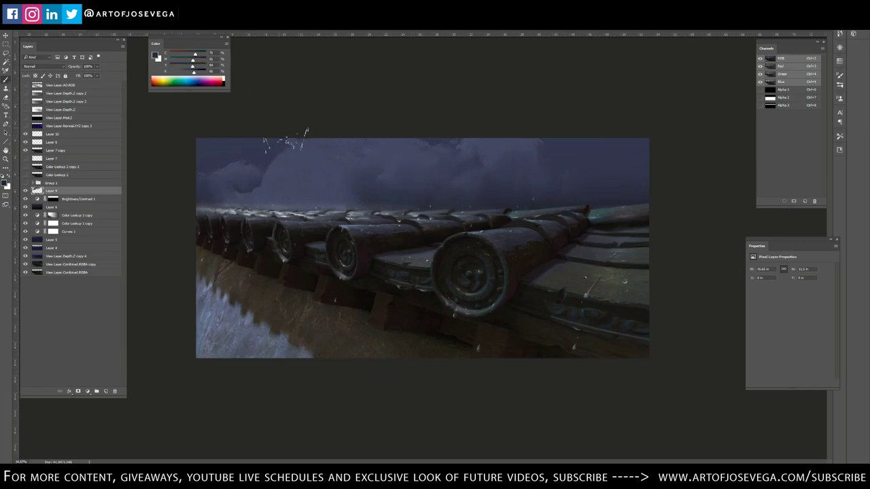
pyautogui.keyDown('alt'); pyautogui.click(292, 144); pyautogui.keyUp('alt')
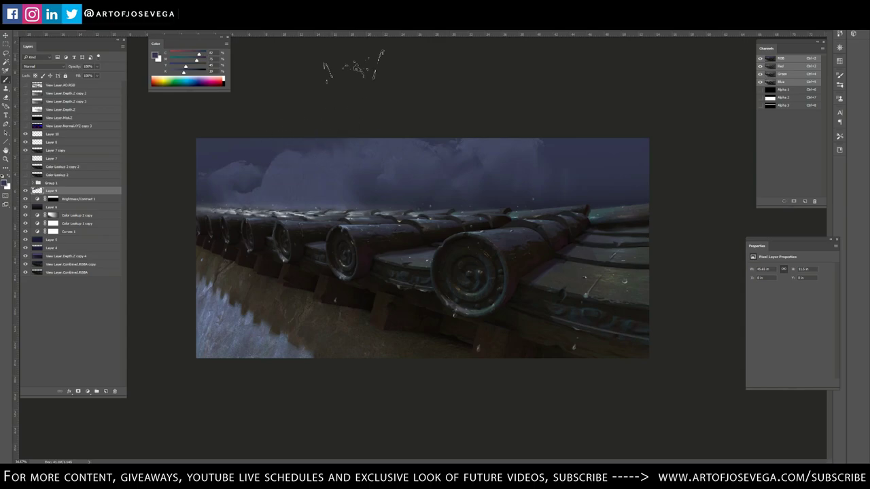
pyautogui.keyDown('alt'); pyautogui.click(299, 168); pyautogui.keyUp('alt')
pyautogui.moveTo(270, 170); pyautogui.dragTo(246, 195)
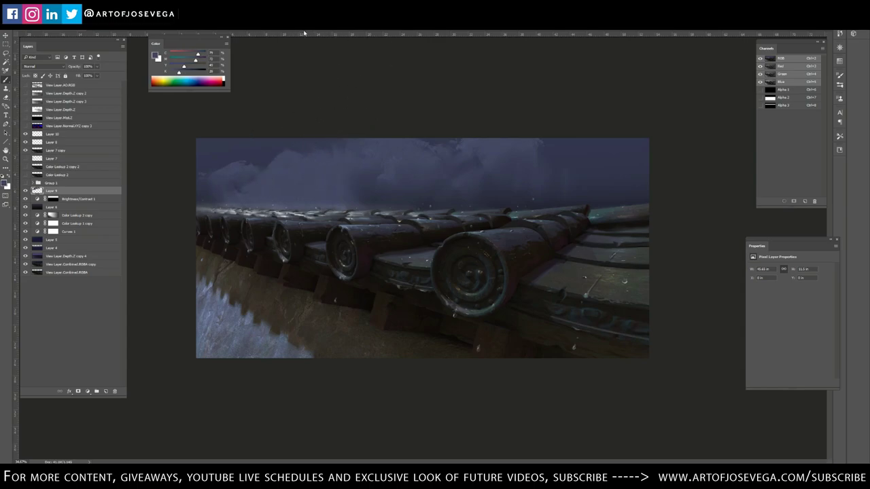
pyautogui.keyDown('alt'); pyautogui.click(510, 168); pyautogui.keyUp('alt')
pyautogui.moveTo(648, 189); pyautogui.dragTo(647, 166)
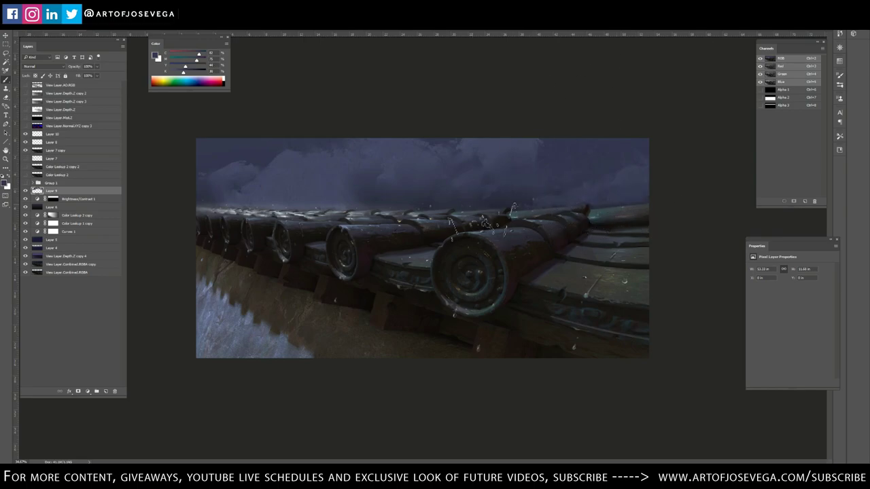
# Switch to a cloud-shaped brush preset, reduce its size and work sampled sky tones into the lower and right-hand clouds.
pyautogui.keyDown('alt'); pyautogui.click(510, 210); pyautogui.keyUp('alt')
pyautogui.rightClick(511, 211)
pyautogui.doubleClick(436, 272)
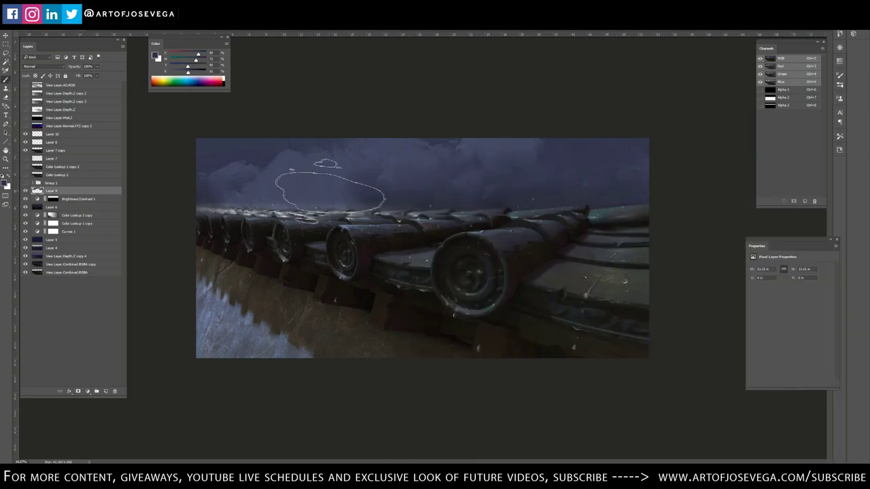
pyautogui.keyDown('alt'); pyautogui.click(338, 204); pyautogui.keyUp('alt')
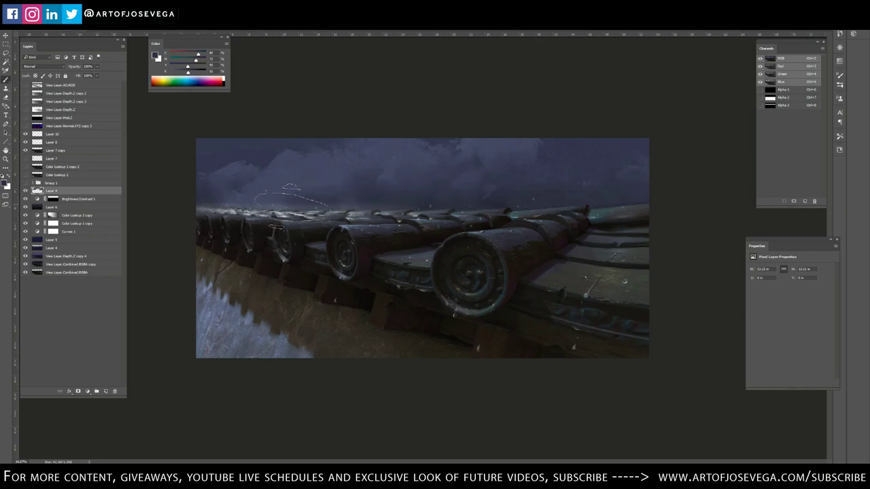
pyautogui.press('[')
pyautogui.press('[')
pyautogui.press('[')
pyautogui.press('[')
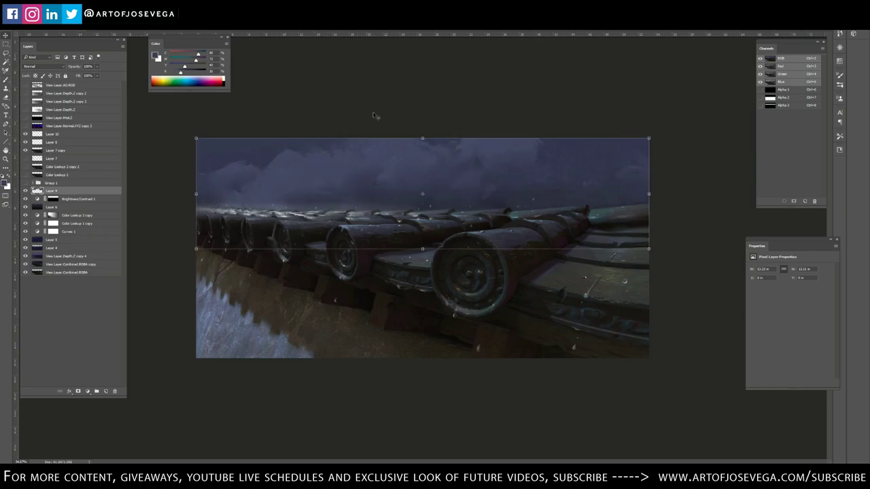
pyautogui.keyDown('alt'); pyautogui.click(592, 155); pyautogui.keyUp('alt')
pyautogui.keyDown('alt'); pyautogui.click(593, 168); pyautogui.keyUp('alt')
pyautogui.keyDown('alt'); pyautogui.click(592, 186); pyautogui.keyUp('alt')
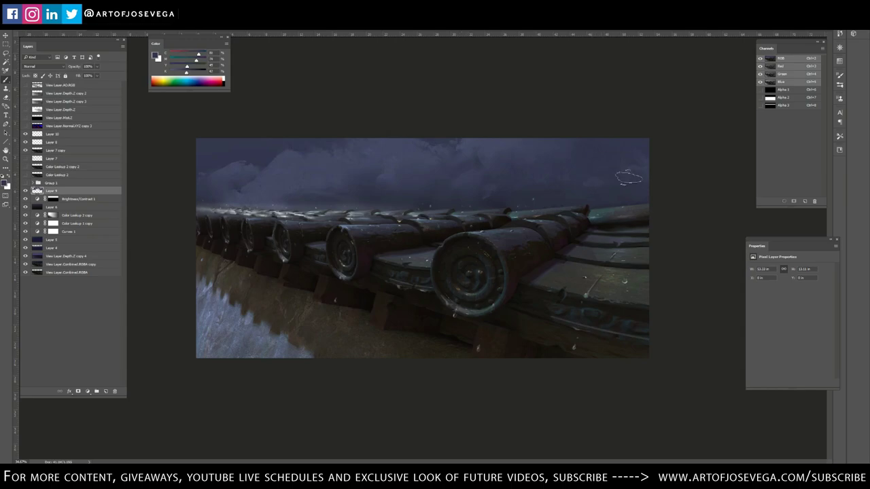
# Smudge the roofline mist on Layer 10, and compare the sky with Layer 9 hidden and shown.
pyautogui.click(53, 134)
pyautogui.press('r')
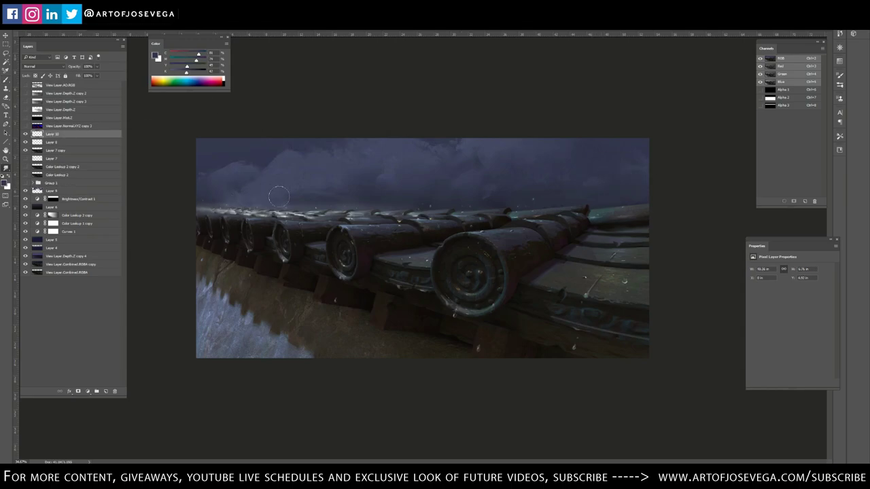
pyautogui.press('m')
pyautogui.press('b')
pyautogui.click(25, 191)
pyautogui.click(25, 191)
# Choose a small splatter brush, derive a lighter blue foreground colour from the sampled cloud tone and add a layer above Layer 9.
pyautogui.click(70, 192)
pyautogui.rightClick(258, 176)
pyautogui.click(348, 458)
pyautogui.keyDown('alt'); pyautogui.click(242, 167); pyautogui.keyUp('alt')
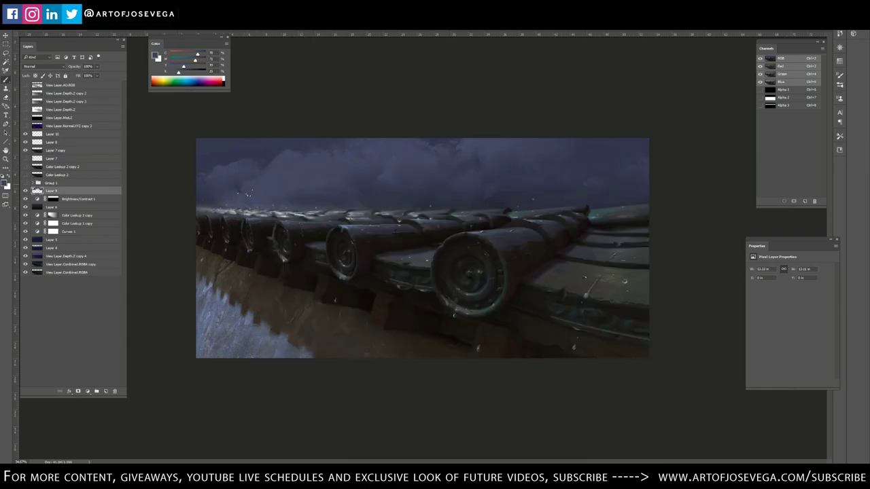
pyautogui.click(155, 56)
pyautogui.click(383, 188)
pyautogui.click(501, 132)
pyautogui.click(106, 392)
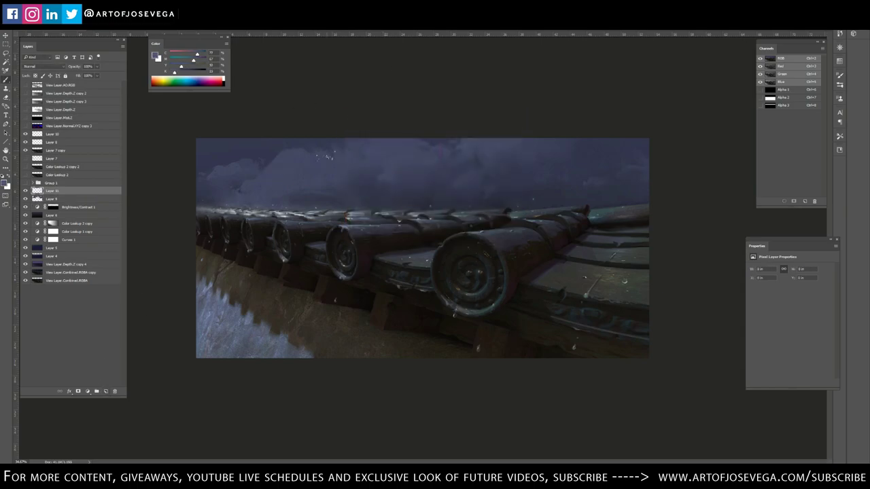
# Paint lighter blue highlights along the cloud tops and refine them with smudging and sampled cloud tones.
pyautogui.moveTo(285, 152); pyautogui.dragTo(272, 163)
pyautogui.moveTo(391, 171)
pyautogui.mouseDown()
pyautogui.moveTo(403, 181)
pyautogui.moveTo(516, 146)
pyautogui.mouseUp()
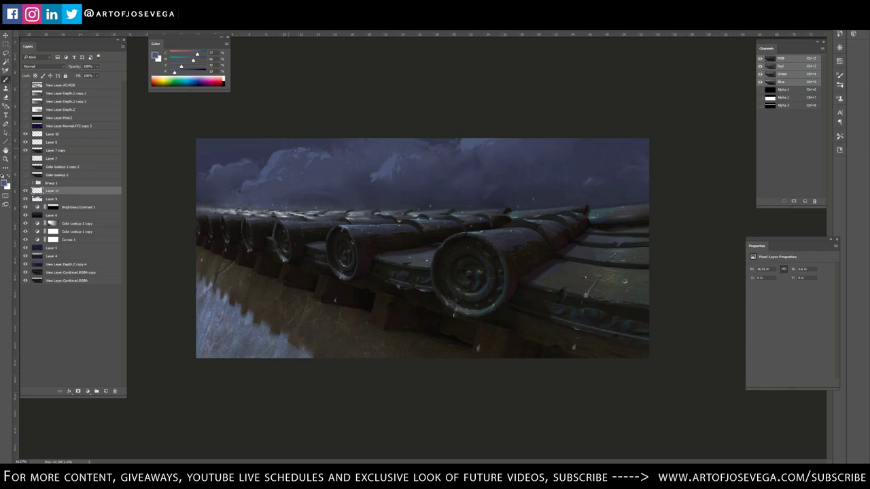
pyautogui.press('r')
pyautogui.press('b')
pyautogui.keyDown('alt'); pyautogui.click(395, 184); pyautogui.keyUp('alt')
pyautogui.keyDown('alt'); pyautogui.click(385, 163); pyautogui.keyUp('alt')
# Enlarge the Smudge brush greatly and soften the cloud highlights into the surrounding sky.
pyautogui.press(']')
pyautogui.press(']')
pyautogui.press(']')
pyautogui.press(']')
pyautogui.press(']')
pyautogui.press(']')
pyautogui.press(']')
pyautogui.press(']')
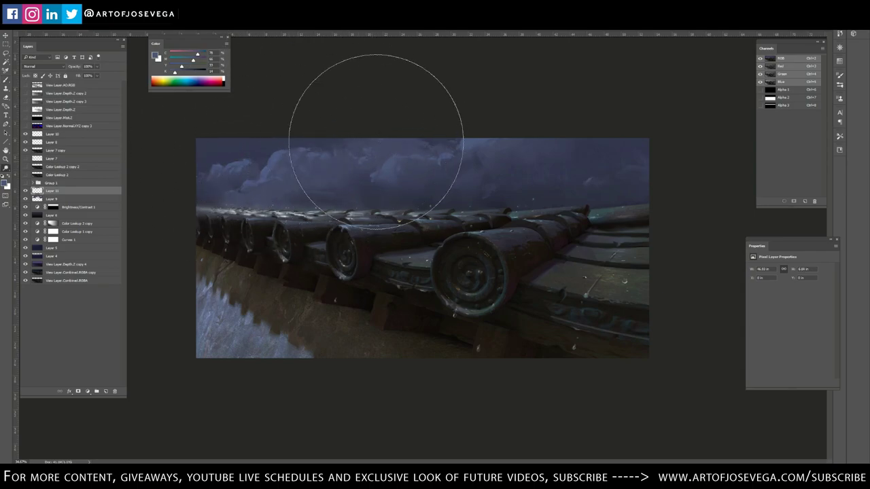
pyautogui.press('m')
pyautogui.press('b')
# Add a new layer, sample the light cloud blue and paint a long diagonal cloud streak in the right side of the sky.
pyautogui.hotkey('ctrl', 'alt', 'shift', 'n')
pyautogui.keyDown('alt'); pyautogui.click(481, 147); pyautogui.keyUp('alt')
pyautogui.moveTo(606, 140); pyautogui.dragTo(484, 169)
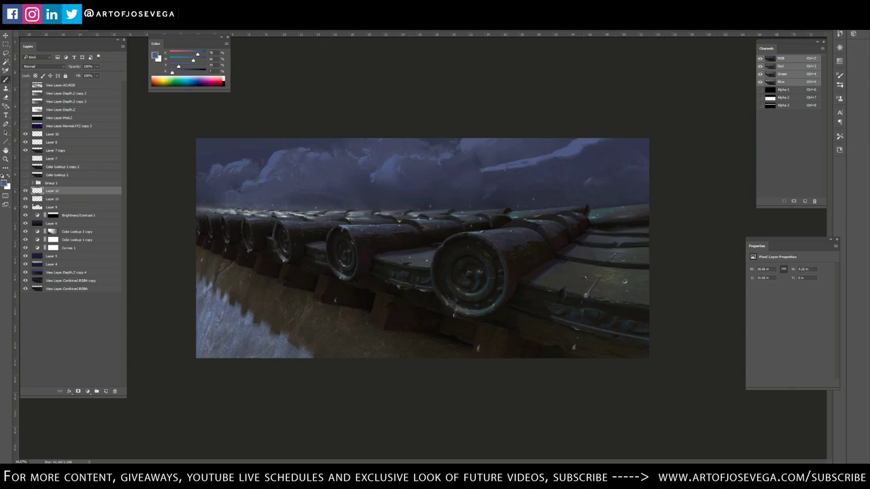
pyautogui.keyDown('alt'); pyautogui.click(378, 188); pyautogui.keyUp('alt')
pyautogui.keyDown('alt'); pyautogui.click(293, 144); pyautogui.keyUp('alt')
pyautogui.moveTo(601, 140)
pyautogui.mouseDown()
pyautogui.moveTo(586, 147)
pyautogui.moveTo(593, 156)
pyautogui.moveTo(480, 177)
pyautogui.mouseUp()
pyautogui.keyDown('alt'); pyautogui.click(459, 175); pyautogui.keyUp('alt')
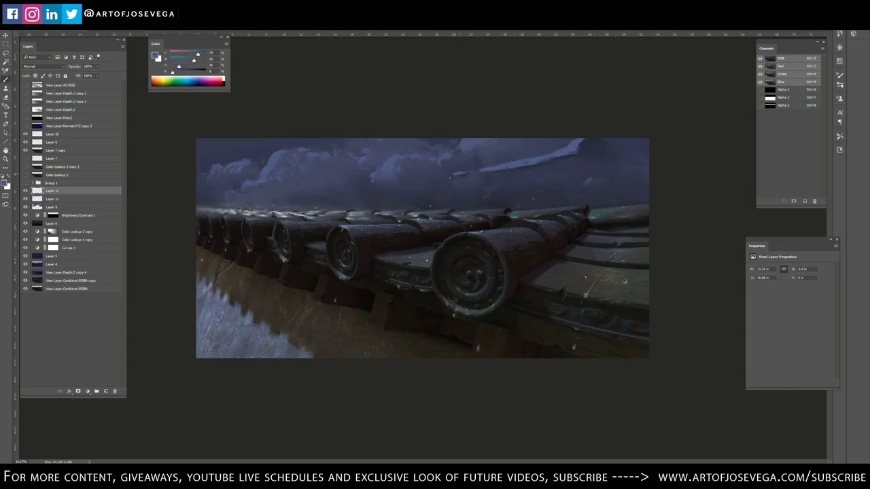
# Reshape the diagonal cloud streak's edges and both ends with sampled sky and highlight tones.
pyautogui.keyDown('alt'); pyautogui.click(496, 159); pyautogui.keyUp('alt')
pyautogui.moveTo(534, 159); pyautogui.dragTo(482, 172)
pyautogui.keyDown('alt'); pyautogui.click(578, 146); pyautogui.keyUp('alt')
pyautogui.moveTo(584, 153); pyautogui.dragTo(612, 140)
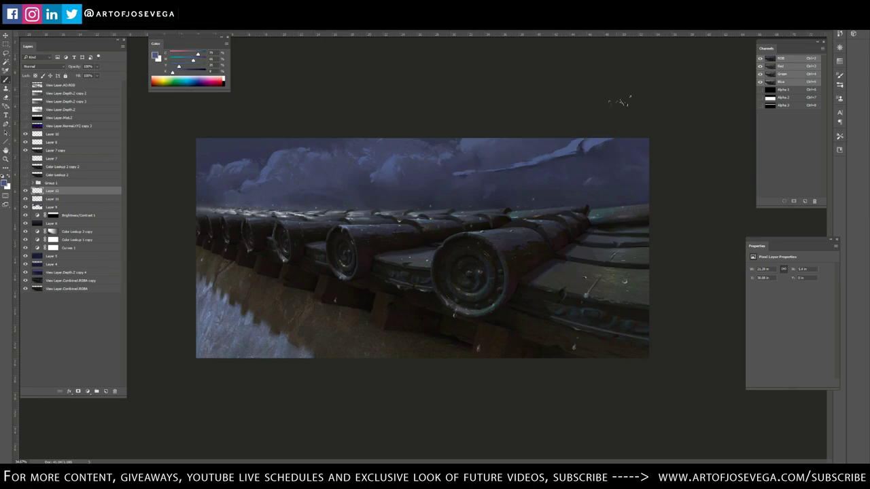
pyautogui.keyDown('alt'); pyautogui.click(456, 180); pyautogui.keyUp('alt')
pyautogui.moveTo(465, 176); pyautogui.dragTo(453, 175)
pyautogui.keyDown('alt'); pyautogui.click(469, 175); pyautogui.keyUp('alt')
pyautogui.keyDown('alt'); pyautogui.click(598, 163); pyautogui.keyUp('alt')
pyautogui.moveTo(605, 158)
pyautogui.mouseDown()
pyautogui.moveTo(577, 174)
pyautogui.moveTo(590, 138)
pyautogui.mouseUp()
pyautogui.keyDown('alt'); pyautogui.click(602, 158); pyautogui.keyUp('alt')
# Blend the diagonal streak and the dark sky below it using a smaller Smudge brush.
pyautogui.press('r')
pyautogui.press('[')
pyautogui.press('[')
pyautogui.press('[')
pyautogui.press('b')
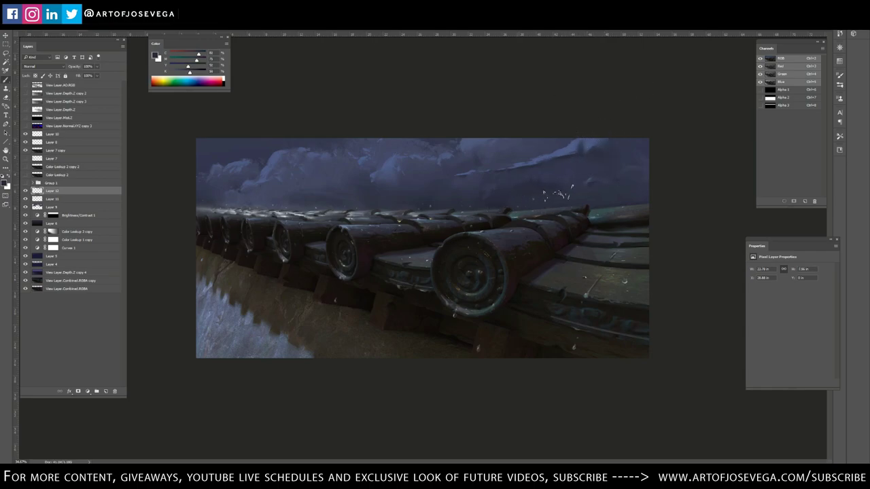
pyautogui.press('r')
pyautogui.moveTo(535, 192); pyautogui.dragTo(531, 182)
# Touch up the lower sky above the roofline with sampled tones, and flip the canvas horizontally.
pyautogui.press('b')
pyautogui.keyDown('alt'); pyautogui.click(427, 197); pyautogui.keyUp('alt')
pyautogui.moveTo(418, 195); pyautogui.dragTo(433, 188)
pyautogui.keyDown('alt'); pyautogui.click(347, 176); pyautogui.keyUp('alt')
pyautogui.moveTo(337, 197); pyautogui.dragTo(345, 188)
pyautogui.press('r')
pyautogui.hotkey('ctrl', '-')
pyautogui.hotkey('ctrl', 'shift', 'h')
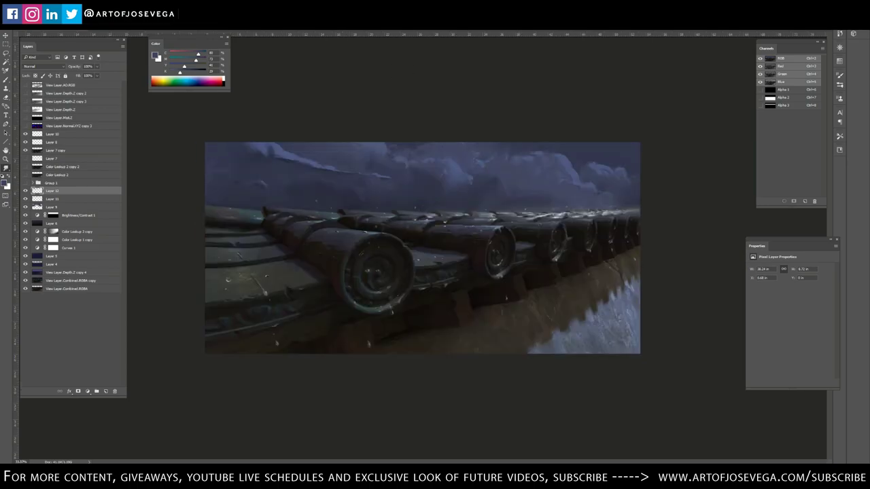
# Add a dark sky-toned gradient on a new layer, and a lighter blue one from the upper-right sky on another layer.
pyautogui.click(105, 392)
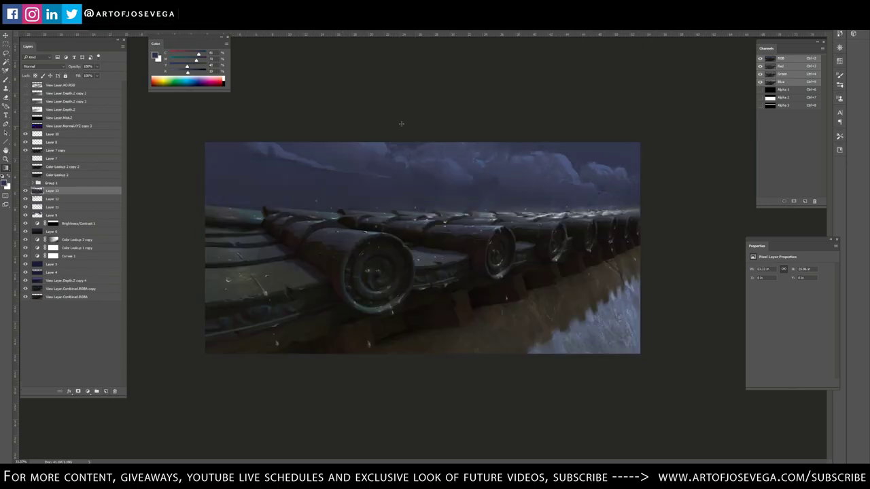
pyautogui.keyDown('alt'); pyautogui.click(554, 161); pyautogui.keyUp('alt')
pyautogui.hotkey('ctrl', 'alt', 'shift', 'n')
pyautogui.moveTo(666, 86); pyautogui.dragTo(435, 204)
pyautogui.press('m')
# Try out successive blend modes on the Layer 14 gradient, from Color Burn through Divide.
pyautogui.click(56, 66)
pyautogui.click(52, 88)
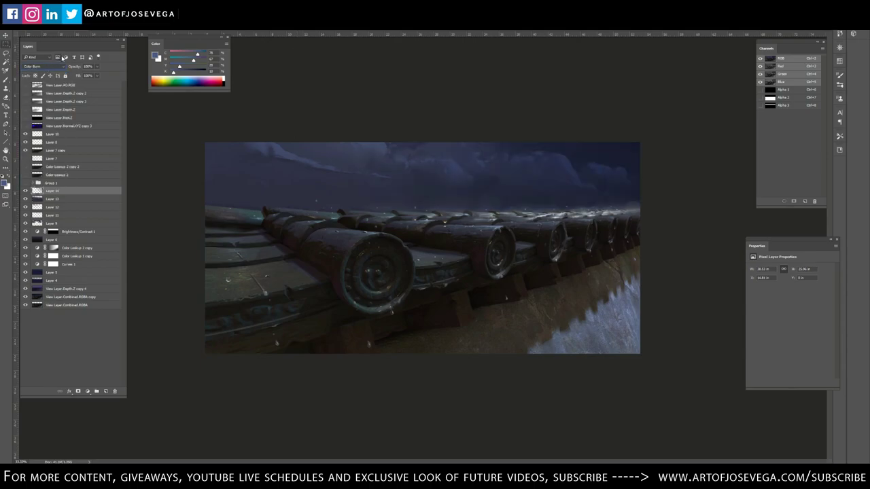
pyautogui.press('Down')
pyautogui.press('Down')
pyautogui.press('Down')
pyautogui.press('Down')
pyautogui.press('Down')
pyautogui.press('Down')
pyautogui.press('Down')
pyautogui.press('Down')
pyautogui.press('Down')
pyautogui.press('Down')
pyautogui.press('Down')
pyautogui.press('Down')
pyautogui.press('Down')
pyautogui.press('Down')
pyautogui.press('Down')
pyautogui.press('Down')
pyautogui.press('Down')
pyautogui.press('Down')
pyautogui.press('Down')
pyautogui.click(54, 66)
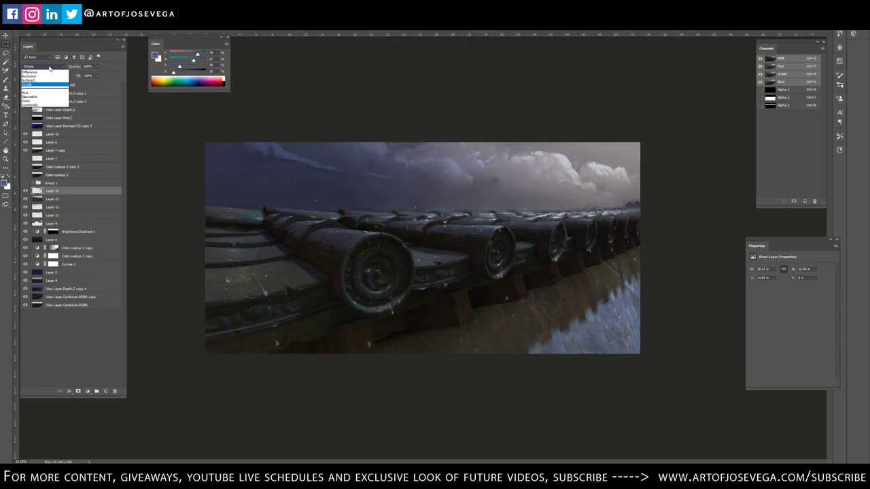
pyautogui.click(52, 86)
pyautogui.press('Down')
pyautogui.press('Down')
pyautogui.press('Down')
pyautogui.press('Down')
pyautogui.press('Up')
# Compare Layer 14 hidden and shown, and set it to Color Dodge at 10% opacity.
pyautogui.click(26, 191)
pyautogui.click(25, 191)
pyautogui.press('Down')
pyautogui.press('Down')
pyautogui.press('Down')
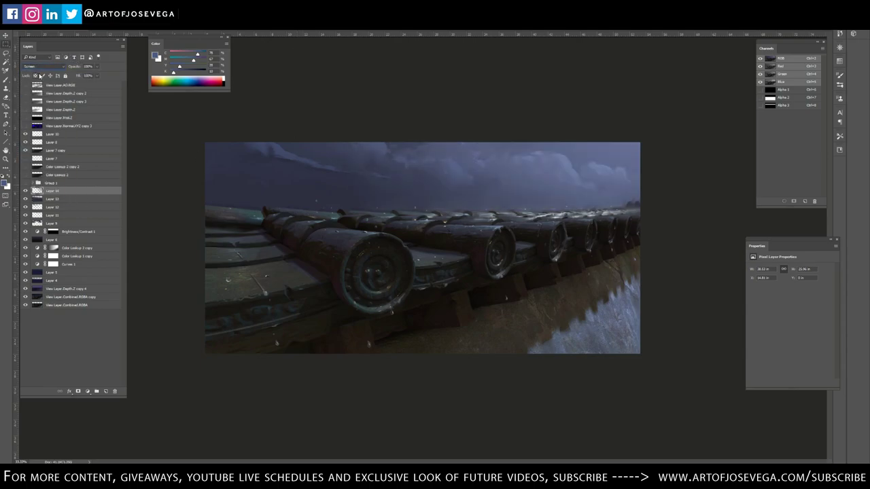
pyautogui.click(97, 67)
pyautogui.moveTo(97, 76); pyautogui.dragTo(70, 76)
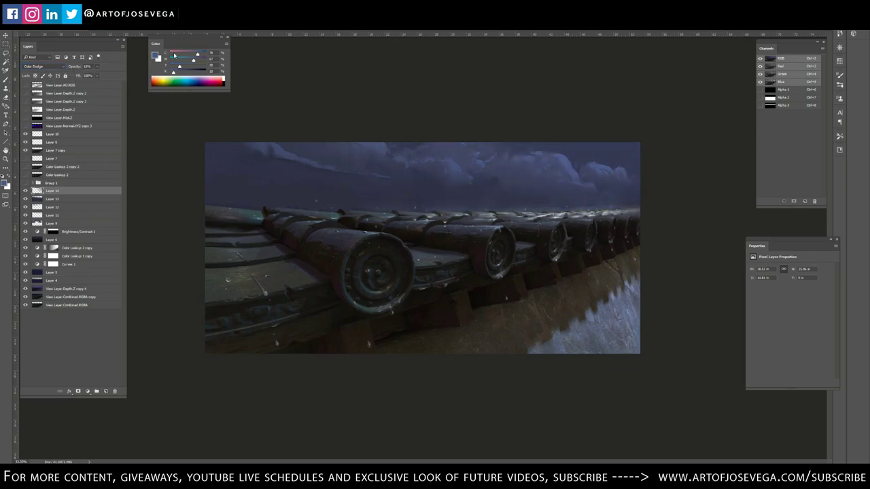
# Add a Curves adjustment layer above Layer 14.
pyautogui.hotkey('ctrl', '-')
pyautogui.click(87, 391)
pyautogui.click(135, 285)
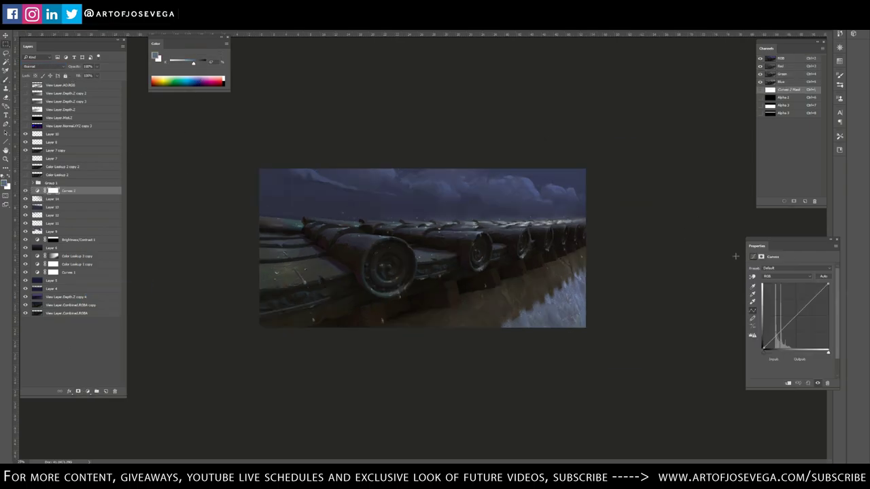
# Adjust the curve slightly and delete the Curves adjustment layer above Layer 14.
pyautogui.moveTo(812, 301); pyautogui.dragTo(818, 298)
pyautogui.press('Delete')
pyautogui.hotkey('ctrl', '+')
# Add a Curves adjustment clipped to Layer 7 copy, compare the image with and without it, and leave it hidden.
pyautogui.click(56, 151)
pyautogui.click(88, 391)
pyautogui.click(122, 285)
pyautogui.keyDown('alt'); pyautogui.click(79, 155); pyautogui.keyUp('alt')
pyautogui.click(42, 150)
pyautogui.click(25, 151)
pyautogui.click(26, 151)
pyautogui.click(25, 151)
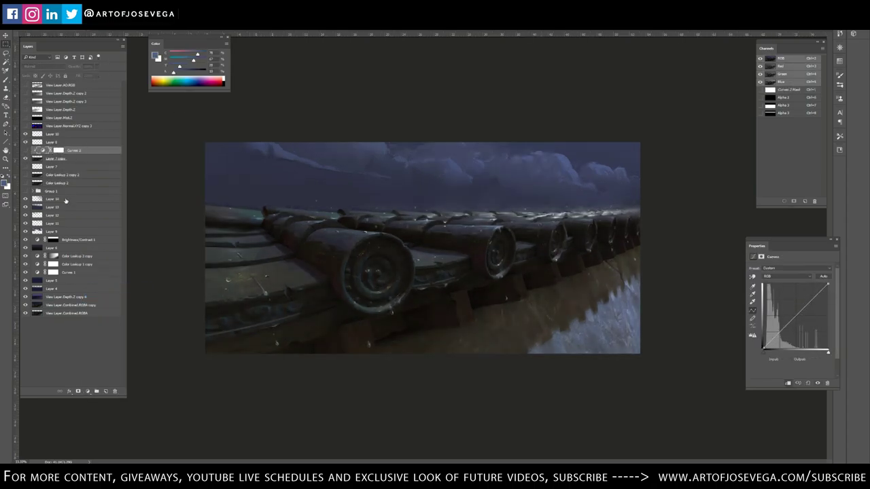
# Add a new layer above Layer 14 with a gradient in a dark colour sampled from the roof, at 40% opacity.
pyautogui.click(66, 200)
pyautogui.press('g')
pyautogui.keyDown('alt'); pyautogui.click(259, 206); pyautogui.keyUp('alt')
pyautogui.moveTo(271, 214); pyautogui.dragTo(333, 146)
pyautogui.click(106, 391)
pyautogui.keyDown('alt'); pyautogui.click(307, 253); pyautogui.keyUp('alt')
pyautogui.press('v')
pyautogui.press('5')
pyautogui.press('Return')
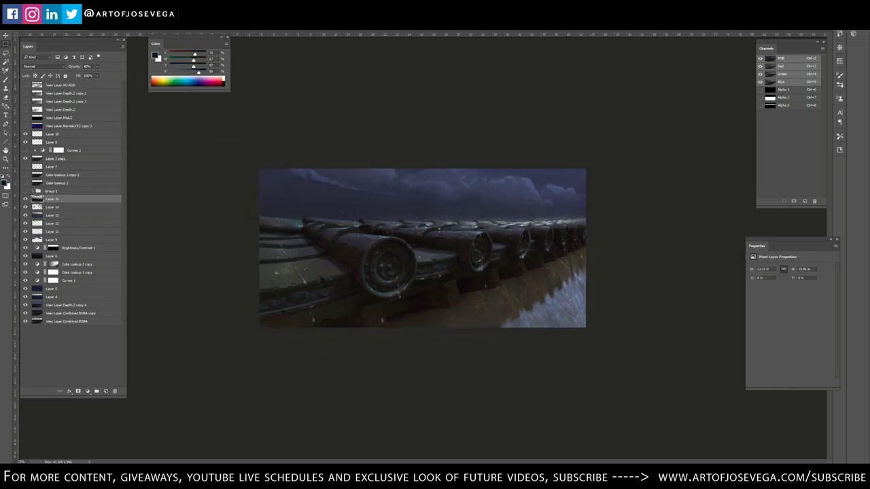
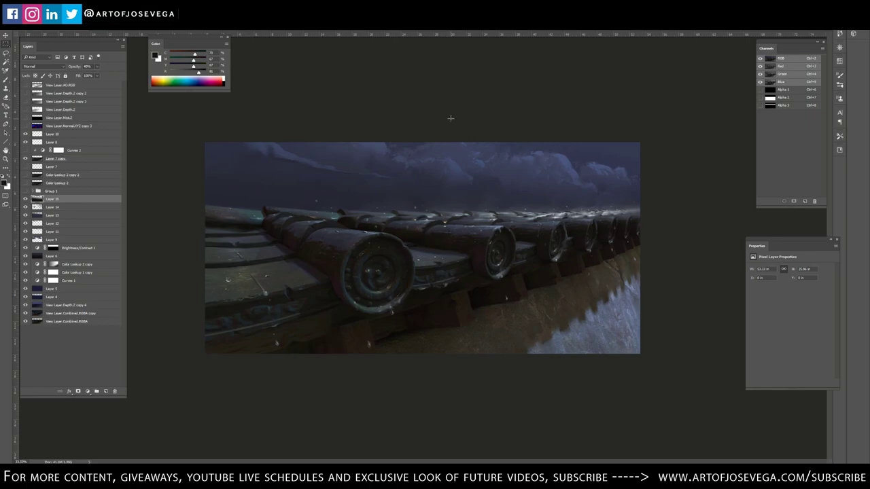
# Hide Layers 11 through 15, comparing the sky with and without the new dark gradient.
pyautogui.press('b')
pyautogui.press('r')
pyautogui.moveTo(25, 199); pyautogui.dragTo(25, 235)
pyautogui.press('m')
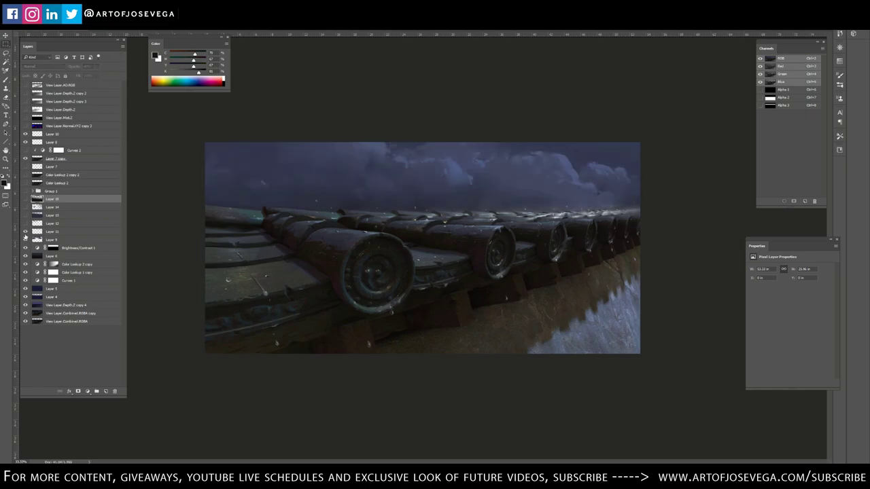
pyautogui.click(25, 235)
pyautogui.click(26, 201)
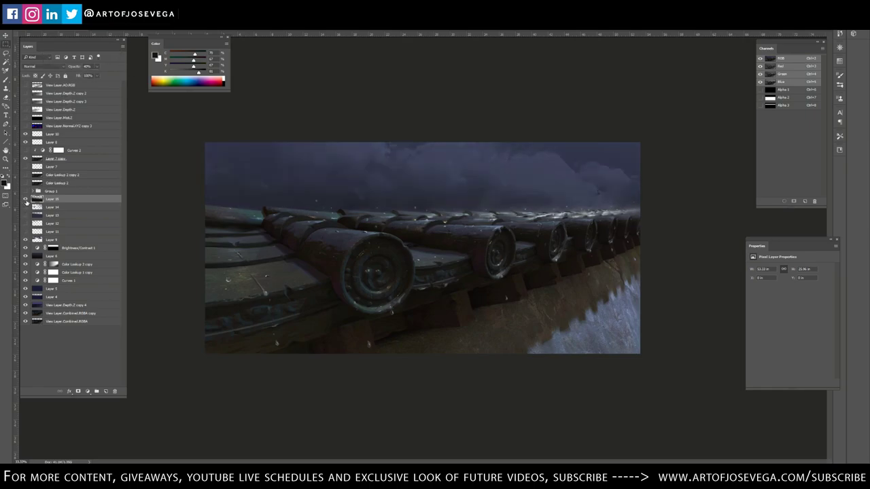
pyautogui.click(26, 201)
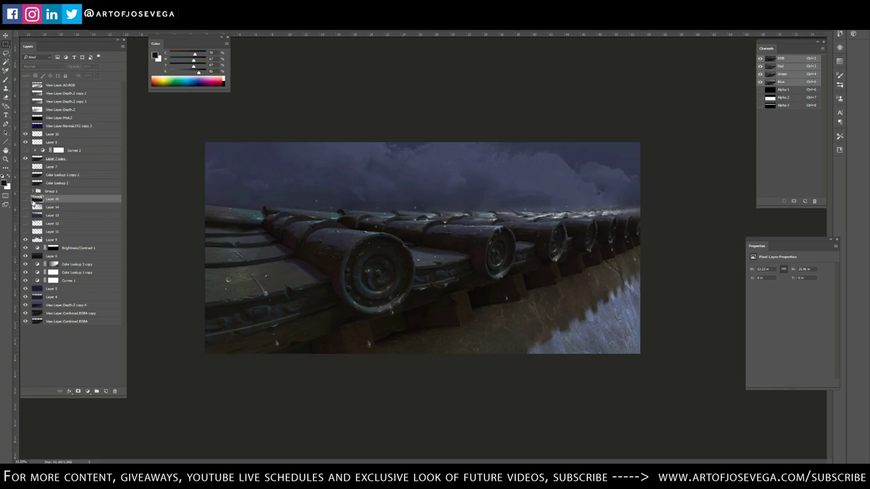
# Show Layer 13 and move it below Layer 11, directly above Layer 9.
pyautogui.click(26, 215)
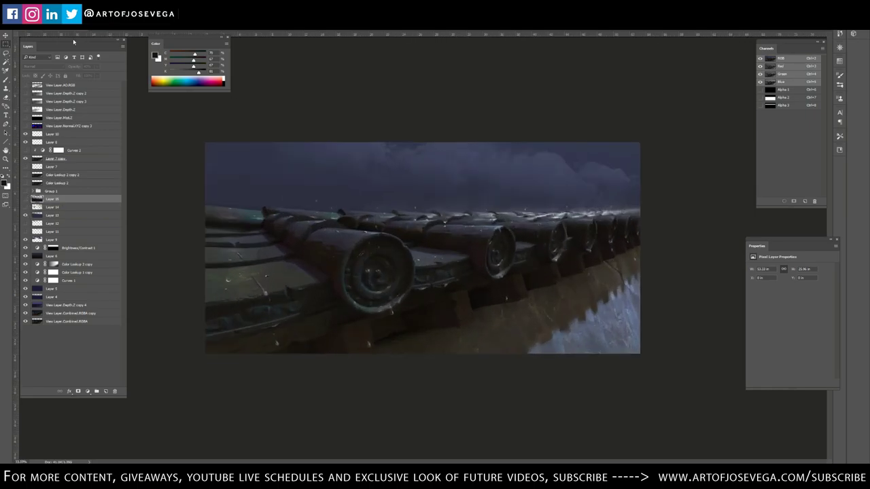
pyautogui.click(26, 224)
pyautogui.click(26, 224)
pyautogui.moveTo(55, 218); pyautogui.dragTo(56, 235)
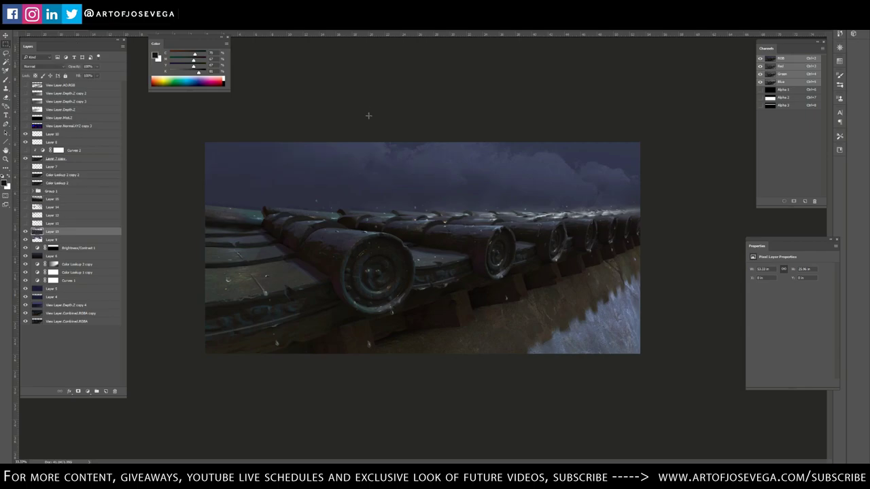
# Paint light grey rain splashes along the roof ridge on Layer 10, using a splash brush and a sampled highlight colour.
pyautogui.press('b')
pyautogui.press('m')
pyautogui.press('b')
pyautogui.click(53, 134)
pyautogui.rightClick(338, 211)
pyautogui.doubleClick(598, 445)
pyautogui.keyDown('alt'); pyautogui.click(592, 215); pyautogui.keyUp('alt')
pyautogui.rightClick(592, 211)
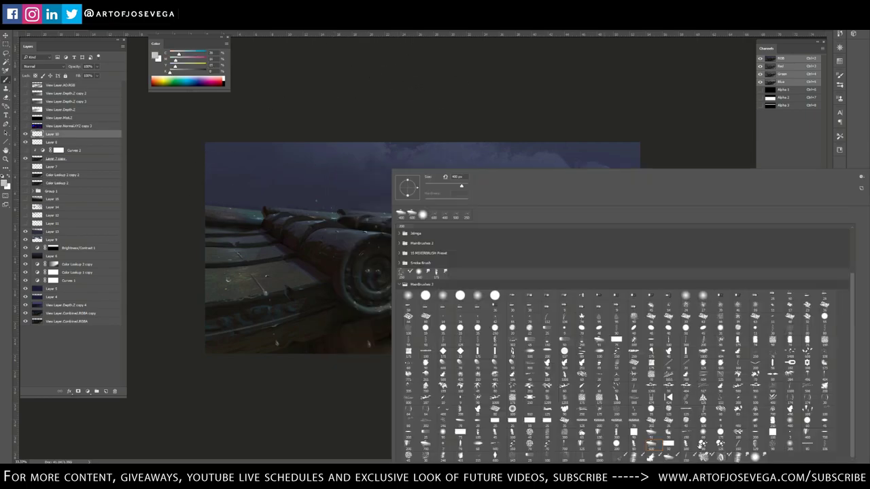
pyautogui.doubleClick(724, 457)
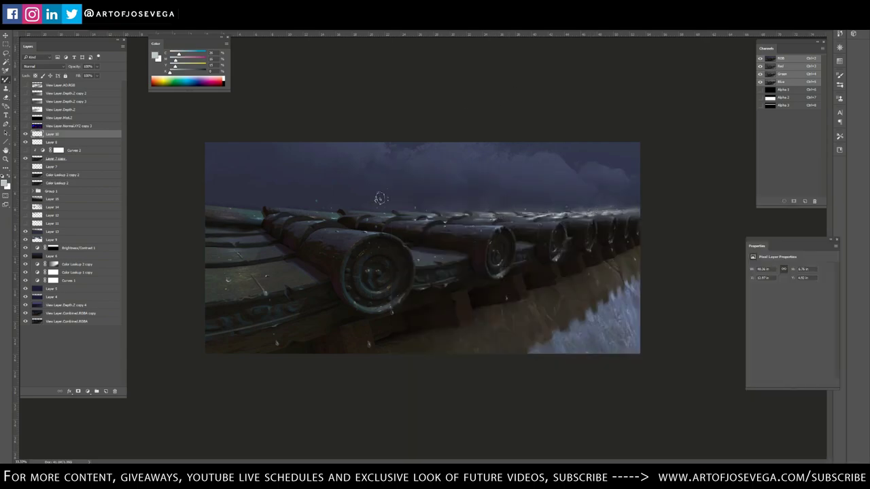
pyautogui.hotkey('ctrl', '+')
pyautogui.moveTo(449, 238); pyautogui.dragTo(510, 248)
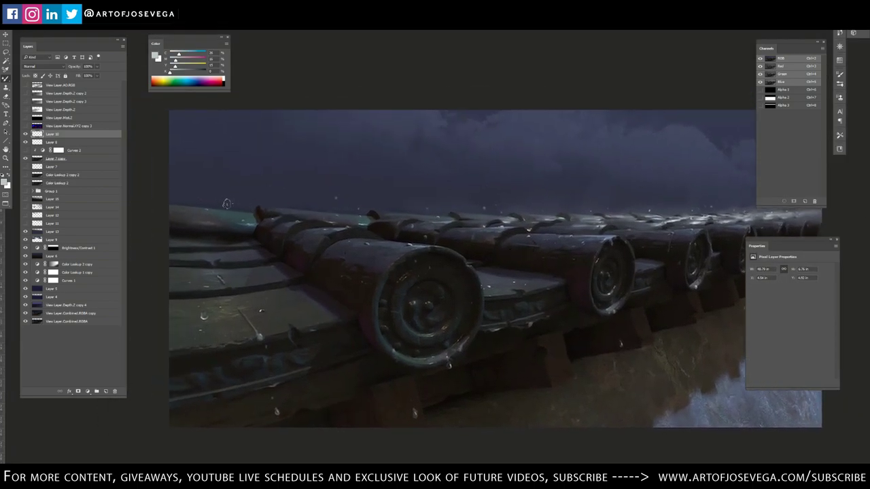
pyautogui.moveTo(226, 204); pyautogui.dragTo(166, 199)
pyautogui.moveTo(462, 198); pyautogui.dragTo(291, 175)
# Create a layer above Layer 10 and dab sampled wall colours onto the wall's far end with a splatter brush.
pyautogui.hotkey('ctrl', 'shift', 'alt', 'n')
pyautogui.rightClick(375, 168)
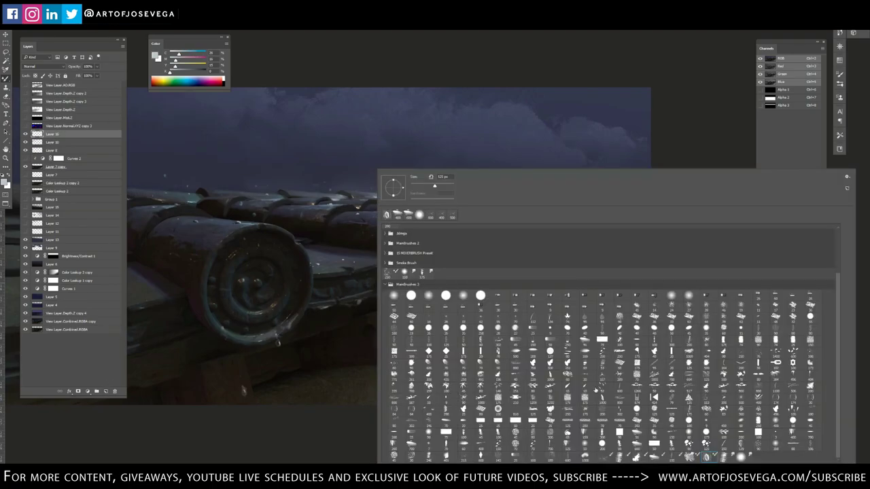
pyautogui.doubleClick(605, 458)
pyautogui.keyDown('alt'); pyautogui.click(615, 381); pyautogui.keyUp('alt')
pyautogui.click(629, 389)
pyautogui.moveTo(629, 386); pyautogui.dragTo(616, 391)
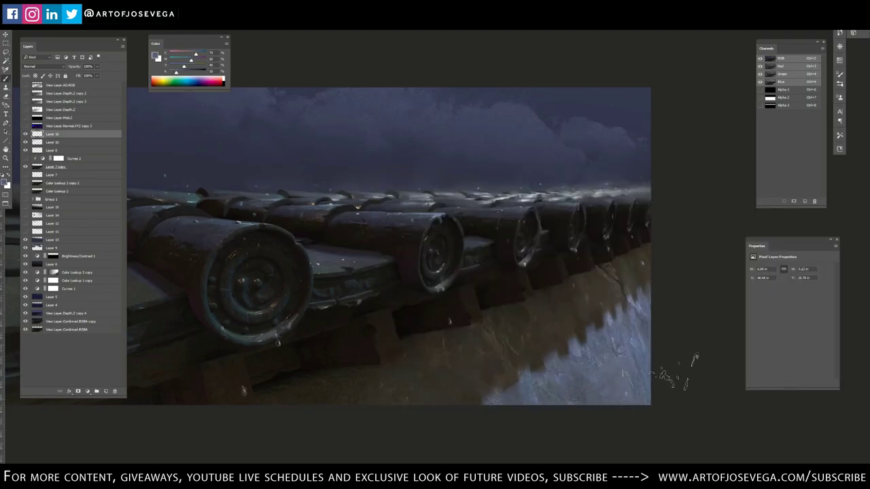
pyautogui.keyDown('alt'); pyautogui.click(615, 280); pyautogui.keyUp('alt')
pyautogui.moveTo(612, 277); pyautogui.dragTo(623, 276)
# Paint over the shadowed brown wall under the eaves with a larger splatter brush in colours sampled from the wall.
pyautogui.press(']')
pyautogui.press(']')
pyautogui.press(']')
pyautogui.keyDown('alt'); pyautogui.click(508, 350); pyautogui.keyUp('alt')
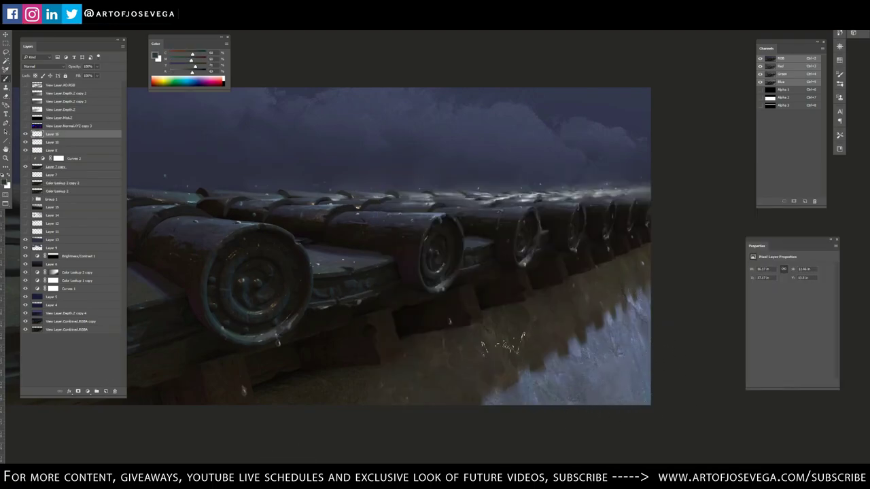
pyautogui.moveTo(511, 356)
pyautogui.mouseDown()
pyautogui.moveTo(461, 365)
pyautogui.moveTo(468, 379)
pyautogui.mouseUp()
pyautogui.keyDown('alt'); pyautogui.click(299, 401); pyautogui.keyUp('alt')
pyautogui.moveTo(296, 404); pyautogui.dragTo(443, 360)
pyautogui.keyDown('alt'); pyautogui.click(373, 398); pyautogui.keyUp('alt')
pyautogui.keyDown('alt'); pyautogui.click(378, 401); pyautogui.keyUp('alt')
pyautogui.moveTo(371, 410)
pyautogui.mouseDown()
pyautogui.moveTo(397, 292)
pyautogui.moveTo(314, 411)
pyautogui.moveTo(401, 400)
pyautogui.mouseUp()
pyautogui.keyDown('alt'); pyautogui.click(514, 369); pyautogui.keyUp('alt')
pyautogui.moveTo(519, 362); pyautogui.dragTo(535, 351)
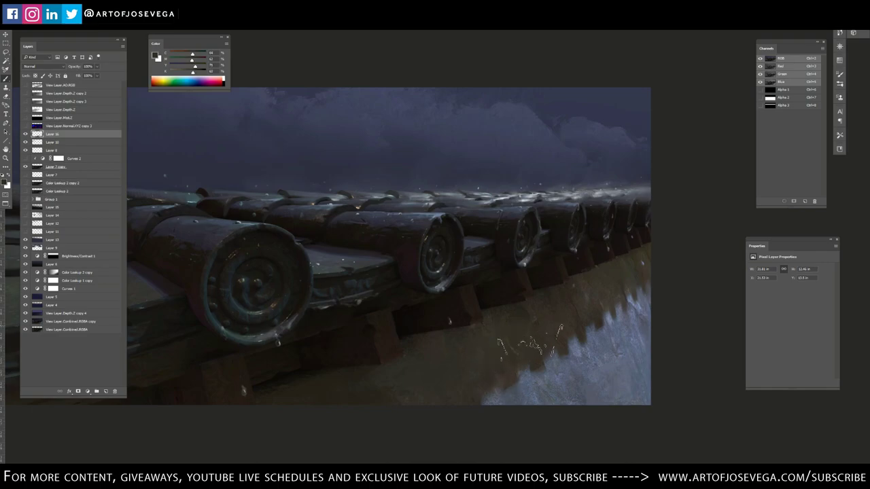
# Dab blue tones sampled from the lit wall patch over its texture with a smaller splatter brush.
pyautogui.press('[')
pyautogui.press('[')
pyautogui.press('[')
pyautogui.keyDown('alt'); pyautogui.click(627, 336); pyautogui.keyUp('alt')
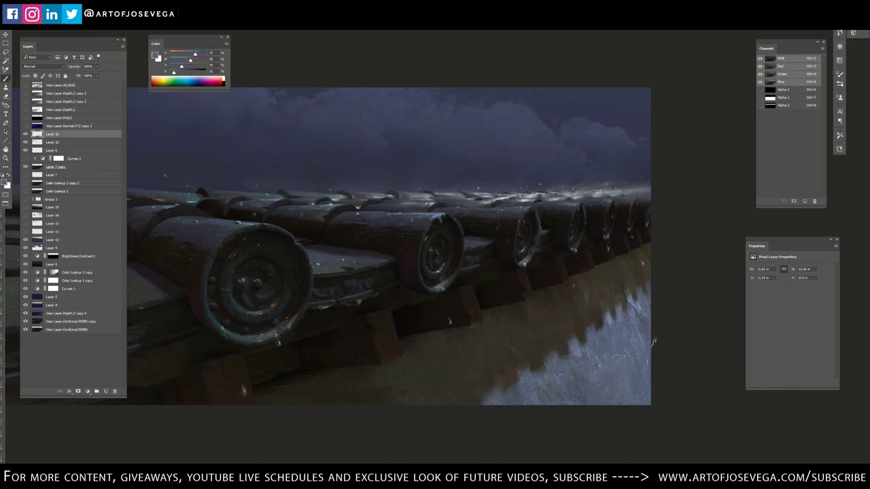
pyautogui.keyDown('alt'); pyautogui.click(640, 382); pyautogui.keyUp('alt')
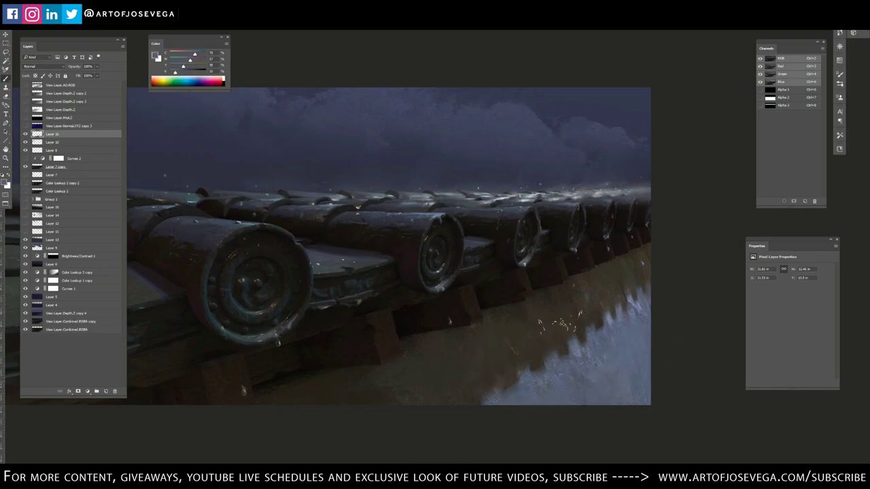
# Switch to a different brush preset and paint sampled blue along the jagged edge of the lit wall patch.
pyautogui.rightClick(561, 324)
pyautogui.click(620, 458)
pyautogui.click(378, 429)
pyautogui.keyDown('alt'); pyautogui.click(578, 350); pyautogui.keyUp('alt')
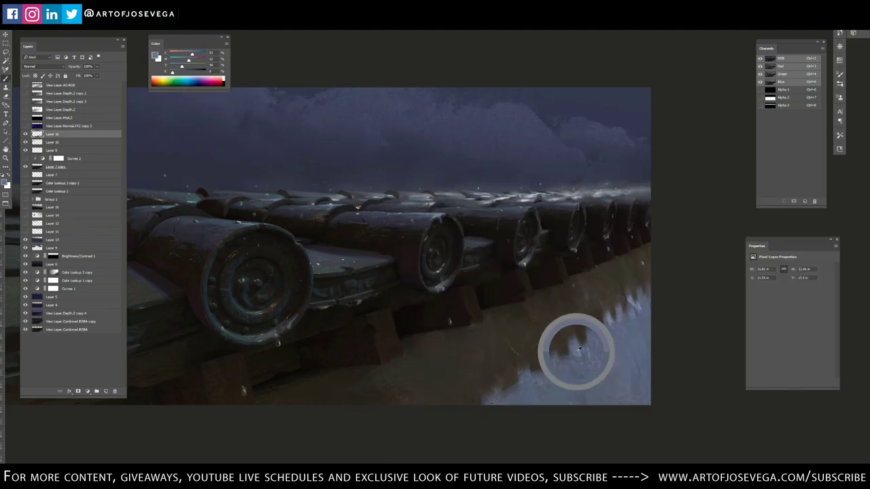
pyautogui.moveTo(580, 350); pyautogui.dragTo(598, 346)
# Touch up the wall with a reddish brown of RGB 79, 49, 41 and a blue of RGB 83, 119, 176.
pyautogui.click(155, 56)
pyautogui.click(442, 176)
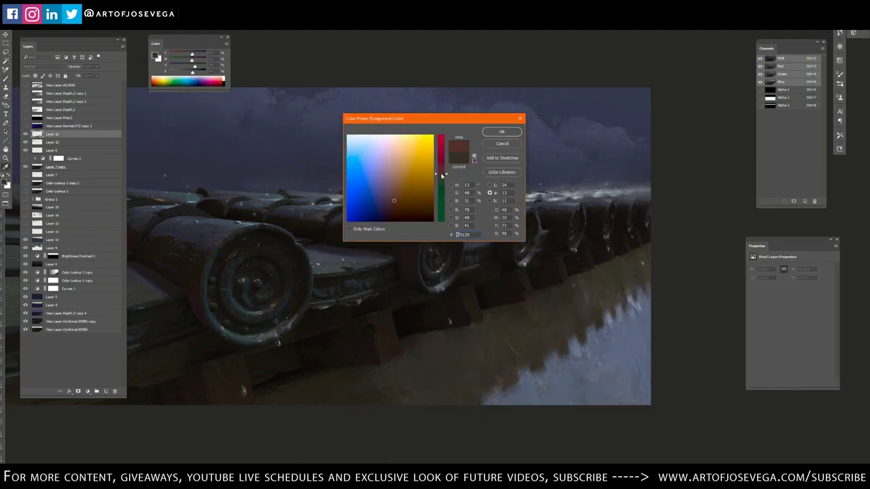
pyautogui.press('Return')
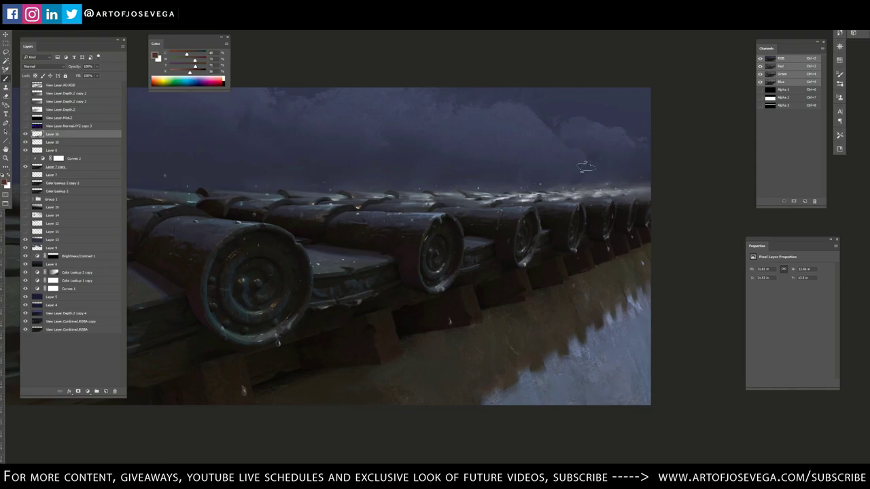
pyautogui.keyDown('alt'); pyautogui.click(557, 198); pyautogui.keyUp('alt')
pyautogui.click(155, 55)
pyautogui.click(378, 179)
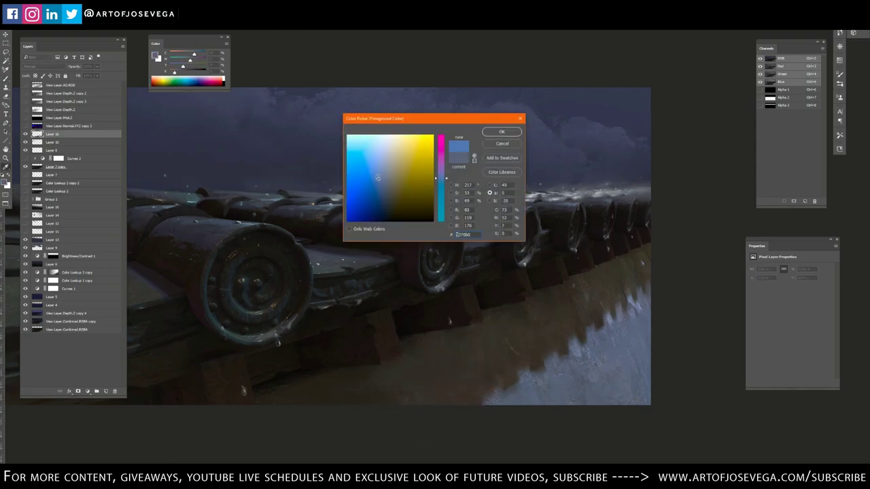
pyautogui.press('Return')
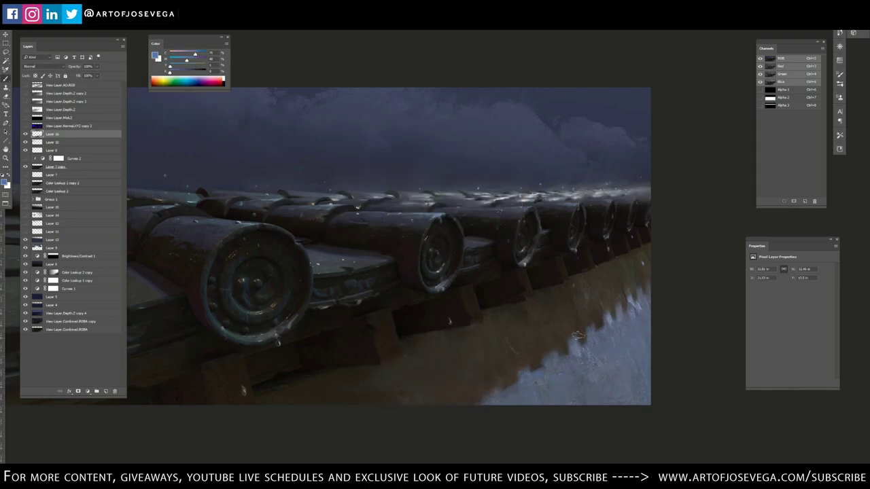
# Paint the jagged shadow edge on the wall into a smooth diagonal using a blue sampled from the lit patch.
pyautogui.keyDown('alt'); pyautogui.click(542, 383); pyautogui.keyUp('alt')
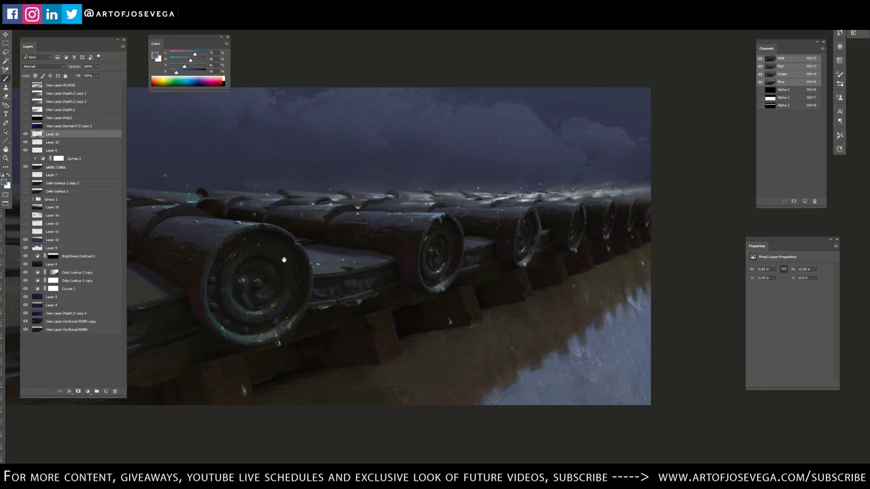
pyautogui.moveTo(284, 259); pyautogui.dragTo(280, 248)
pyautogui.press('[')
pyautogui.press('[')
pyautogui.press('[')
pyautogui.press('[')
pyautogui.press('[')
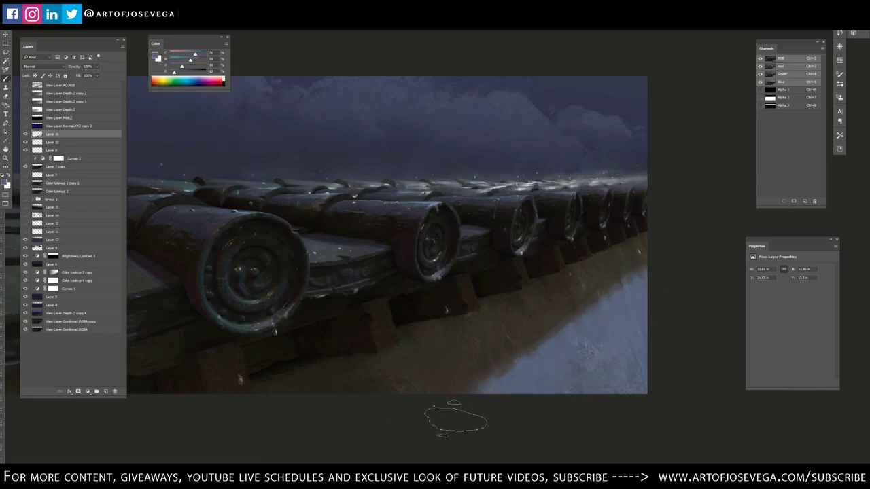
pyautogui.moveTo(593, 342); pyautogui.dragTo(597, 348)
# Choose another brush preset and blend the diagonal shadow edge with dark tones sampled from the wall.
pyautogui.rightClick(598, 348)
pyautogui.doubleClick(665, 296)
pyautogui.moveTo(665, 296)
pyautogui.mouseDown()
pyautogui.moveTo(545, 420)
pyautogui.moveTo(665, 304)
pyautogui.mouseUp()
pyautogui.keyDown('alt'); pyautogui.click(575, 315); pyautogui.keyUp('alt')
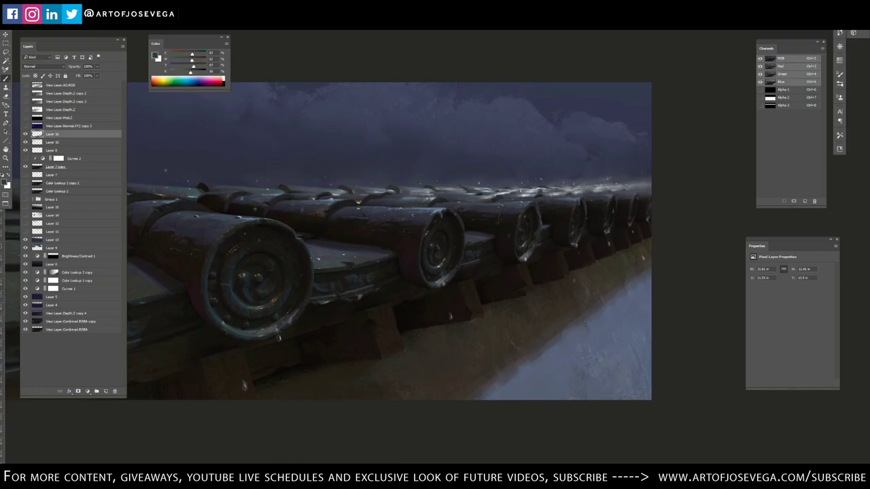
pyautogui.keyDown('alt'); pyautogui.click(601, 331); pyautogui.keyUp('alt')
pyautogui.moveTo(586, 312); pyautogui.dragTo(595, 338)
pyautogui.keyDown('alt'); pyautogui.click(587, 322); pyautogui.keyUp('alt')
# Paint darker weathering marks over the lit blue wall patch, resampling shadow and blue tones from the wall.
pyautogui.keyDown('alt'); pyautogui.click(641, 382); pyautogui.keyUp('alt')
pyautogui.keyDown('alt'); pyautogui.click(596, 304); pyautogui.keyUp('alt')
pyautogui.moveTo(597, 306); pyautogui.dragTo(602, 313)
pyautogui.keyDown('alt'); pyautogui.click(601, 320); pyautogui.keyUp('alt')
pyautogui.keyDown('alt'); pyautogui.click(598, 317); pyautogui.keyUp('alt')
pyautogui.keyDown('alt'); pyautogui.click(548, 359); pyautogui.keyUp('alt')
pyautogui.keyDown('alt'); pyautogui.click(589, 333); pyautogui.keyUp('alt')
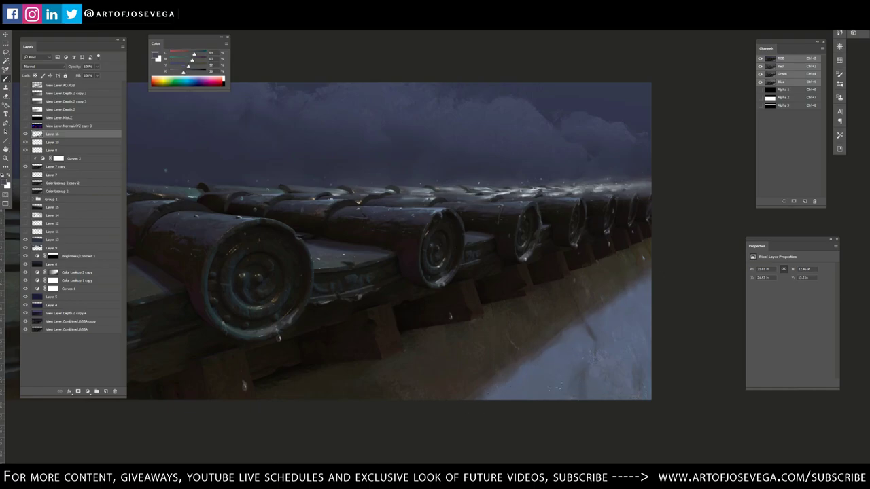
pyautogui.keyDown('alt'); pyautogui.click(586, 388); pyautogui.keyUp('alt')
pyautogui.keyDown('alt'); pyautogui.click(602, 371); pyautogui.keyUp('alt')
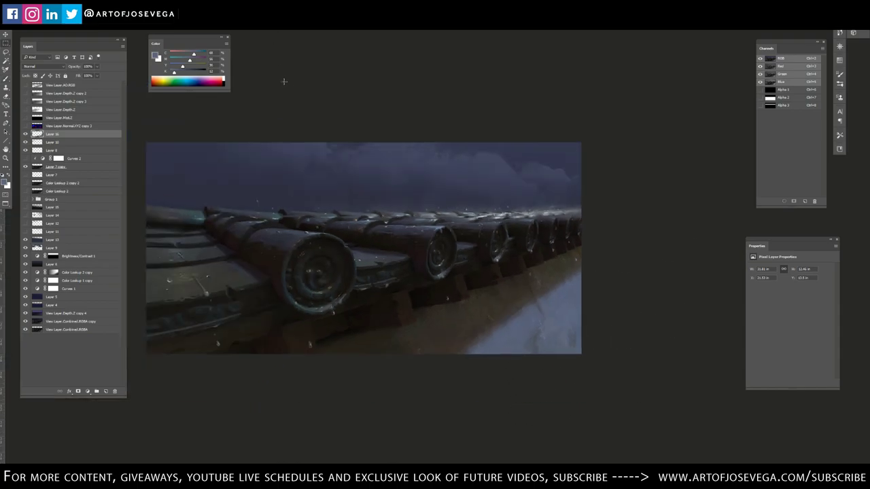
# Touch up the near roof tiles on the same paint layer with grey tones sampled from the roof.
pyautogui.rightClick(360, 171)
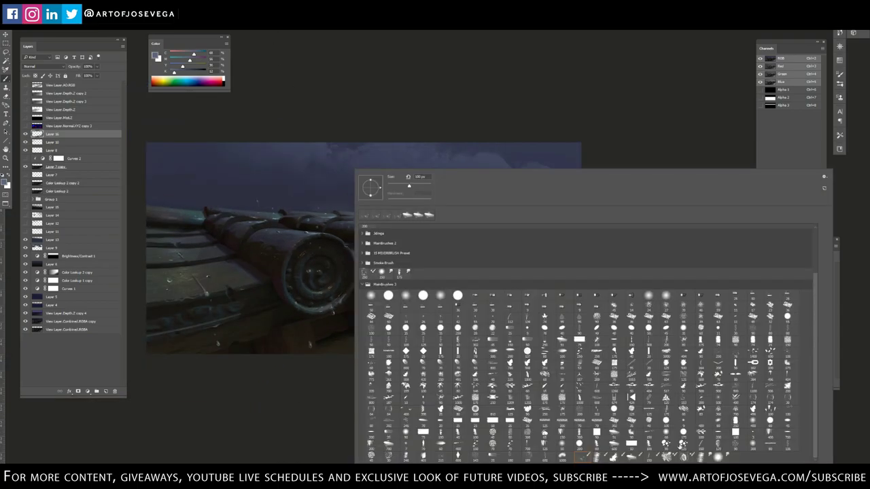
pyautogui.press('Escape')
pyautogui.moveTo(288, 331); pyautogui.dragTo(275, 311)
pyautogui.keyDown('alt'); pyautogui.click(290, 332); pyautogui.keyUp('alt')
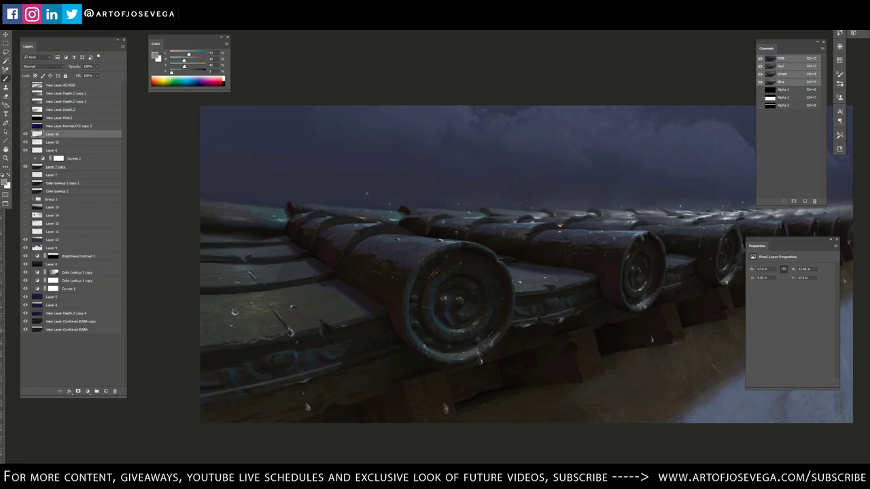
pyautogui.keyDown('alt'); pyautogui.click(274, 315); pyautogui.keyUp('alt')
pyautogui.hotkey('ctrl', '-')
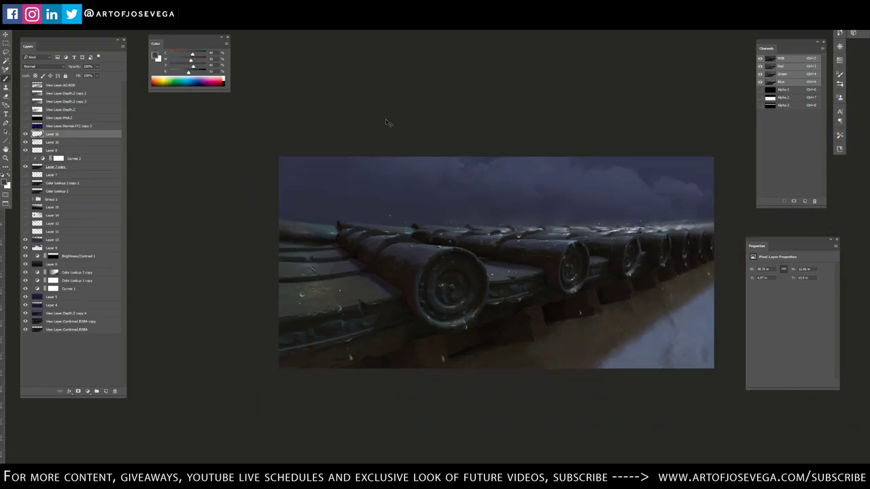
pyautogui.hotkey('ctrl', '+')
pyautogui.keyDown('alt'); pyautogui.click(454, 234); pyautogui.keyUp('alt')
pyautogui.hotkey('ctrl', '-')
# Create Layer 17 and paint small light rain splashes along the roof ridge with sampled highlight colours.
pyautogui.click(106, 391)
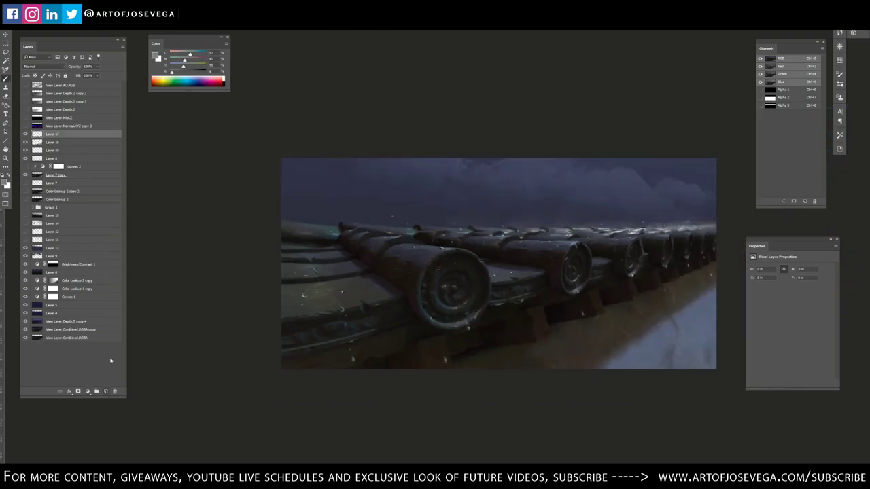
pyautogui.hotkey('ctrl', '+')
pyautogui.click(366, 216)
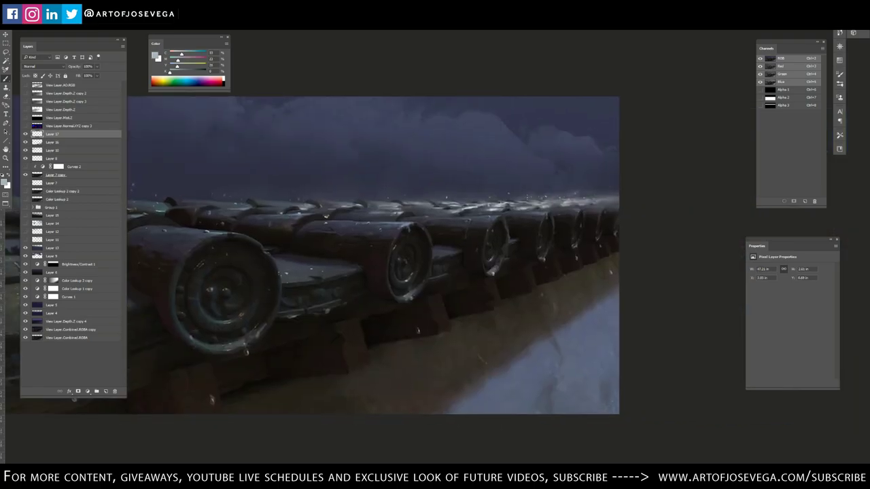
pyautogui.keyDown('alt'); pyautogui.click(567, 206); pyautogui.keyUp('alt')
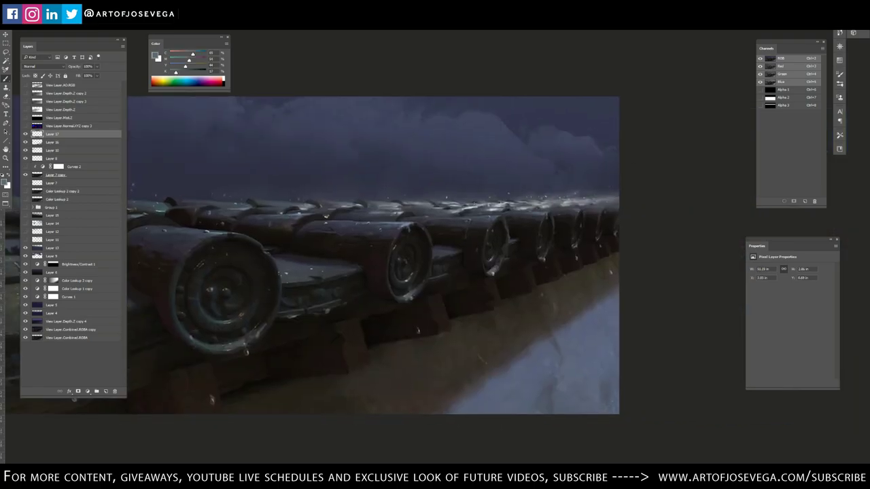
pyautogui.keyDown('alt'); pyautogui.click(474, 206); pyautogui.keyUp('alt')
pyautogui.hotkey('ctrl', '-')
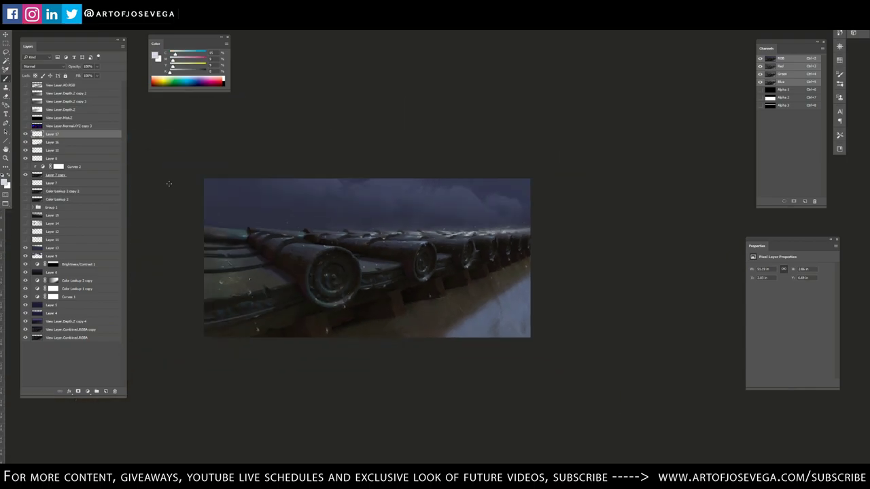
pyautogui.hotkey('ctrl', '+')
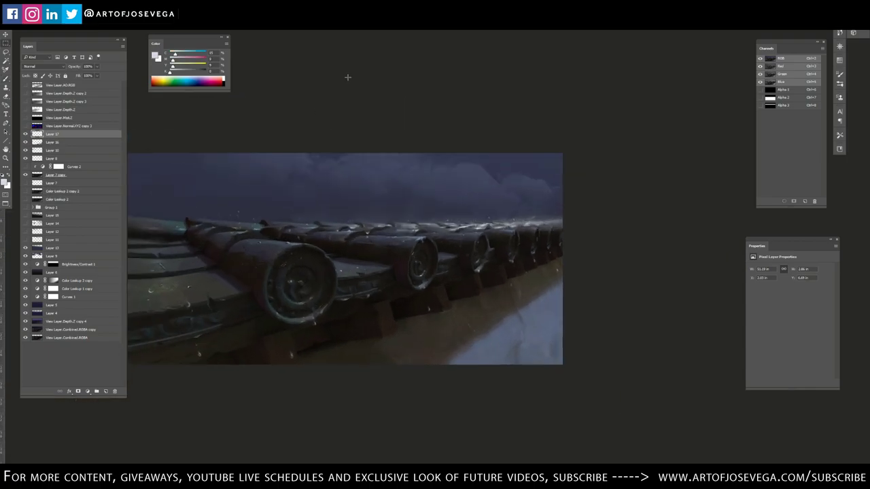
# Create a blurred merged copy of the image as a new top layer and restrict it with gradients on a layer mask.
pyautogui.hotkey('ctrl', 'shift', 'alt', 'n')
pyautogui.hotkey('ctrl', 'alt', 'f')
pyautogui.click(78, 392)
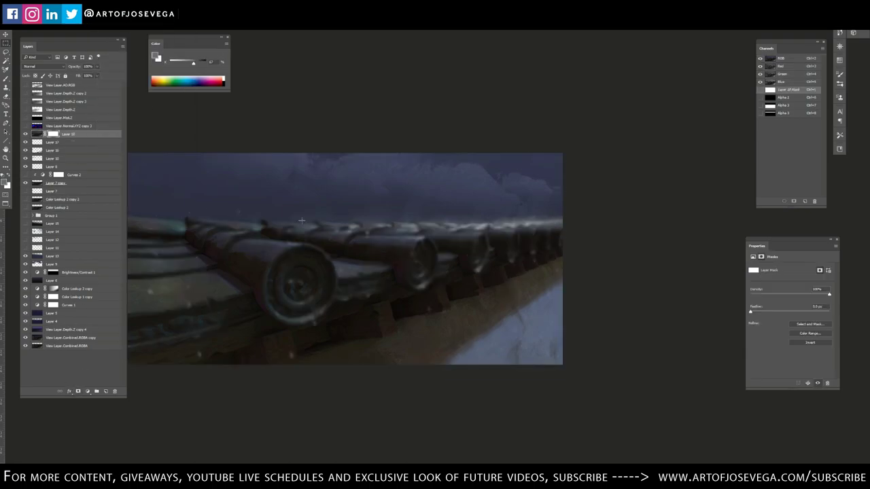
pyautogui.press('d')
pyautogui.press('x')
pyautogui.press('g')
pyautogui.moveTo(287, 294); pyautogui.dragTo(476, 287)
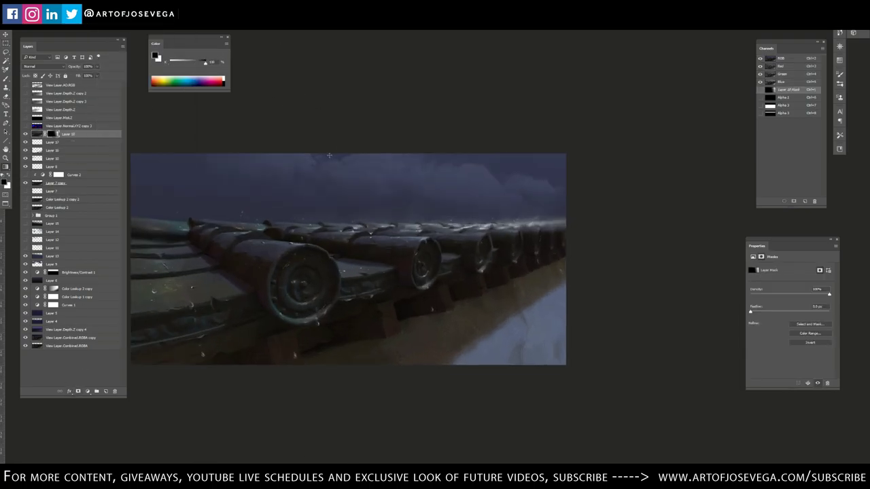
pyautogui.press('x')
pyautogui.moveTo(379, 142); pyautogui.dragTo(374, 253)
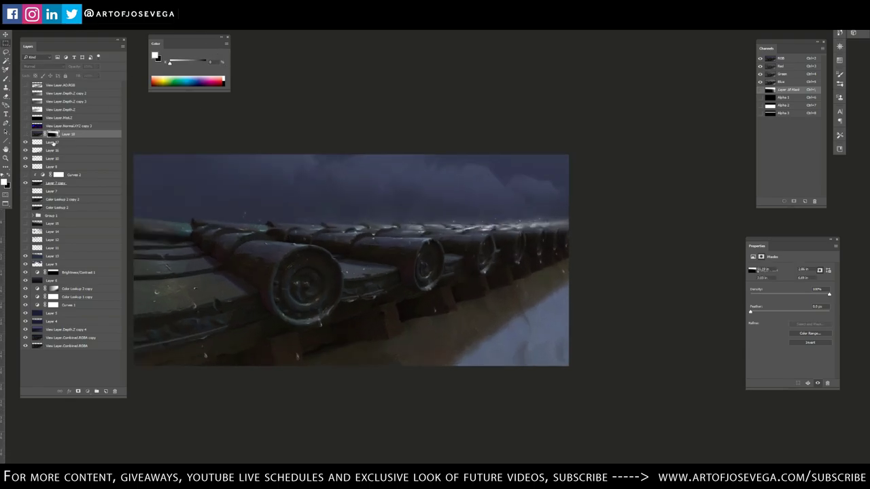
# Stamp the visible layers into a new layer below the masked blur layer and apply Unsharp Mask with a 1.2-pixel radius.
pyautogui.hotkey('ctrl', 'alt', 'shift', 'e')
pyautogui.click(101, 6)
pyautogui.moveTo(112, 118)
pyautogui.click(210, 149)
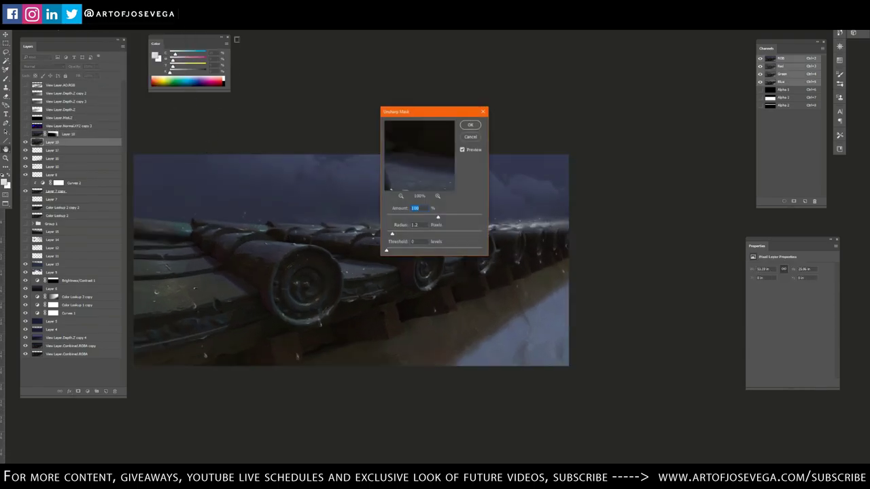
pyautogui.hotkey('ctrl', '+')
pyautogui.press('Return')
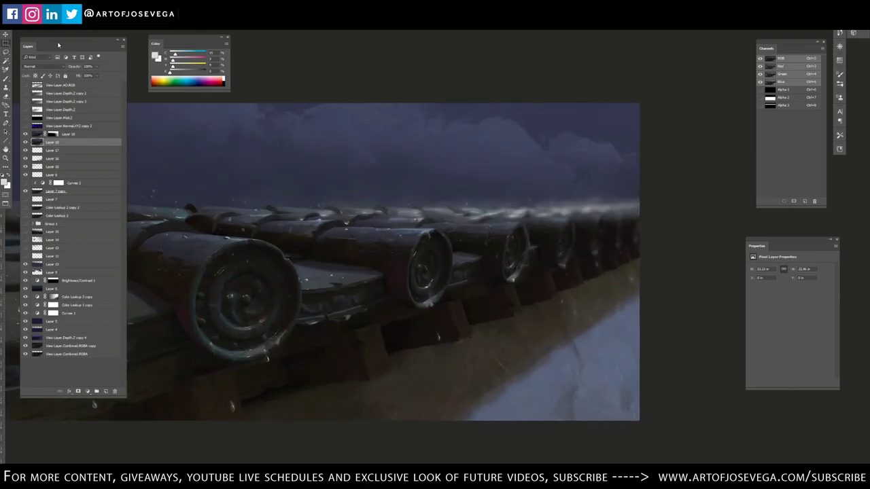
# Compare the image with and without the sharpened layer, and delete both the blurred and sharpened merged layers.
pyautogui.hotkey('ctrl', '-')
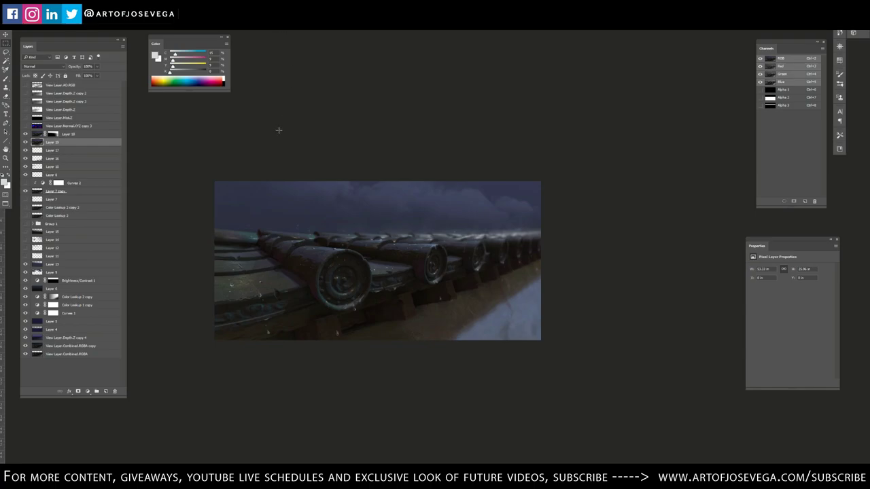
pyautogui.hotkey('ctrl', '+')
pyautogui.moveTo(292, 118); pyautogui.dragTo(331, 105)
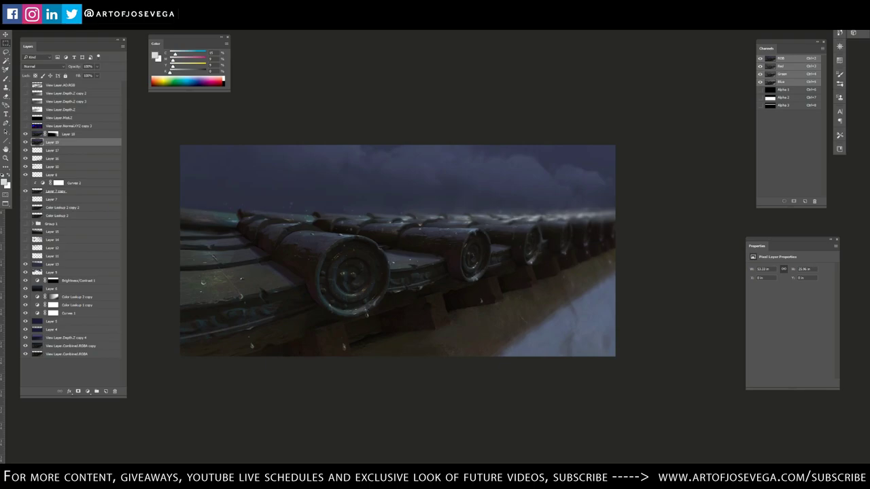
pyautogui.moveTo(250, 223); pyautogui.dragTo(266, 217)
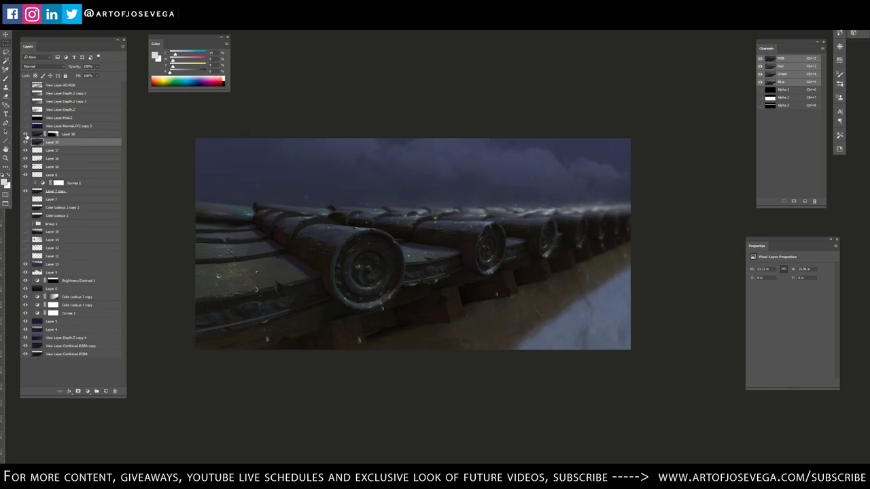
pyautogui.click(26, 142)
pyautogui.click(26, 143)
pyautogui.keyDown('ctrl'); pyautogui.click(68, 135); pyautogui.keyUp('ctrl')
pyautogui.press('Delete')
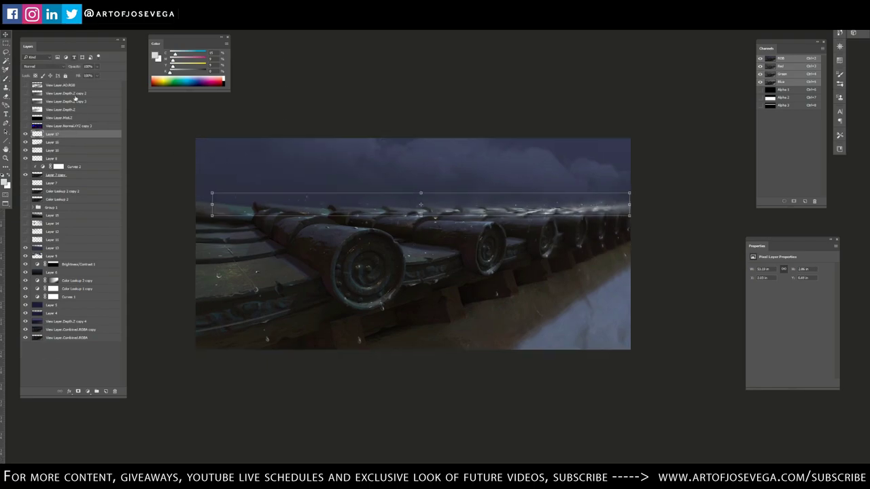
# Merge the layers from Layer 13 down through View Layer.Depth.Z copy 4 into one layer.
pyautogui.hotkey('ctrl', '+')
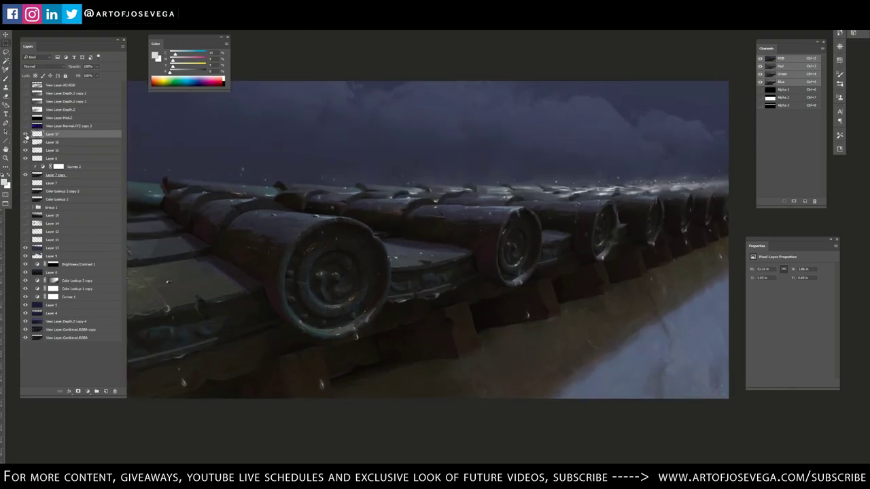
pyautogui.hotkey('ctrl', '-')
pyautogui.click(56, 249)
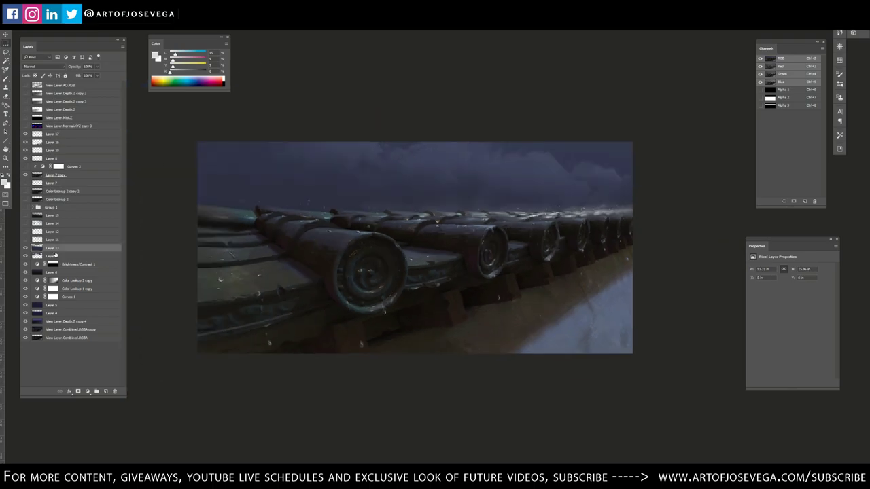
pyautogui.keyDown('shift'); pyautogui.click(61, 323); pyautogui.keyUp('shift')
pyautogui.rightClick(68, 322)
pyautogui.click(90, 370)
# Duplicate the merged Layer 13 and apply a Gaussian Blur to the copy.
pyautogui.hotkey('ctrl', 'j')
pyautogui.click(102, 5)
pyautogui.moveTo(112, 79)
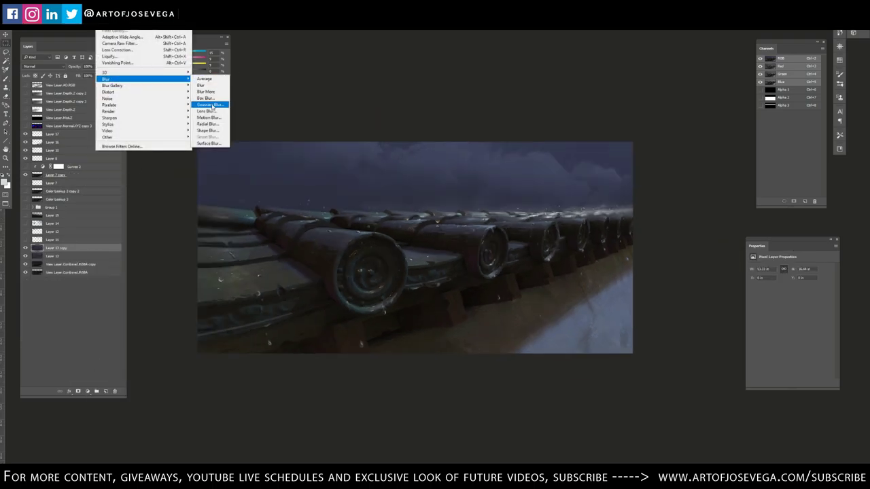
pyautogui.click(208, 105)
pyautogui.press('Return')
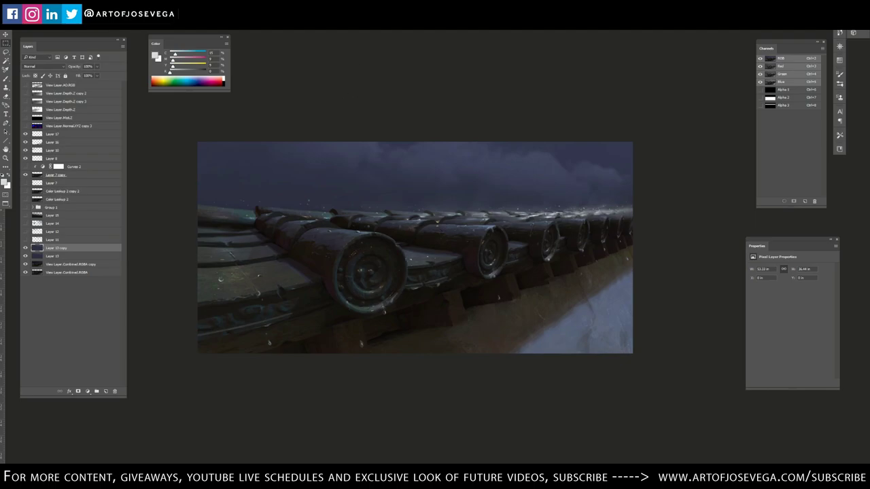
# Touch up the round roof tiles on Layer 17 with tones sampled from the tile rims and ridge.
pyautogui.hotkey('ctrl', '+')
pyautogui.click(61, 134)
pyautogui.press('b')
pyautogui.press('d')
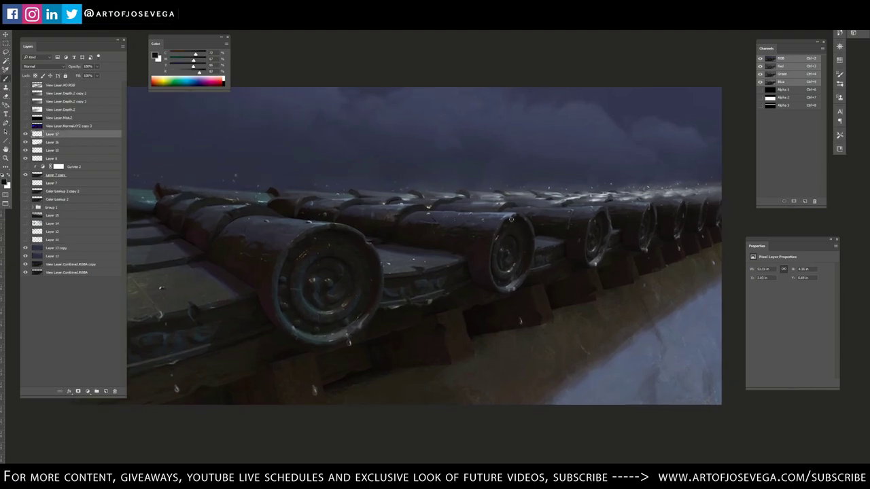
pyautogui.keyDown('alt'); pyautogui.click(511, 216); pyautogui.keyUp('alt')
pyautogui.keyDown('alt'); pyautogui.click(327, 231); pyautogui.keyUp('alt')
pyautogui.keyDown('alt'); pyautogui.click(384, 184); pyautogui.keyUp('alt')
pyautogui.moveTo(479, 254); pyautogui.dragTo(475, 251)
pyautogui.press('r')
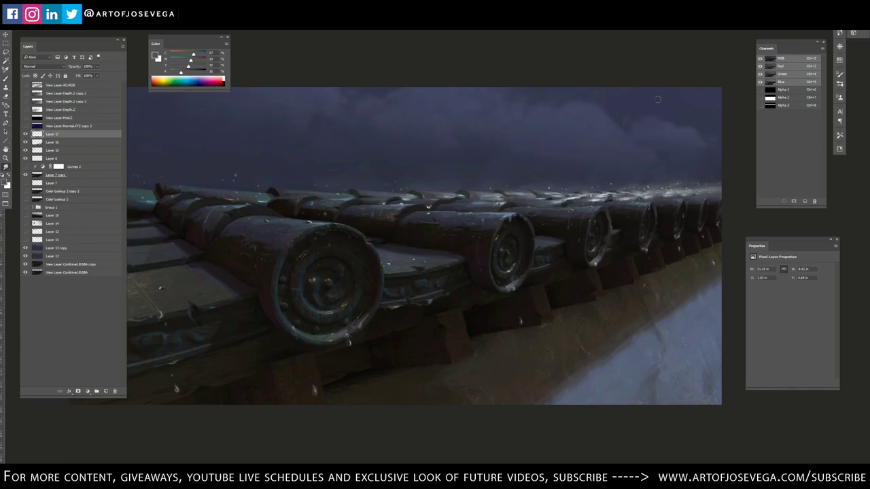
# Paint small water details along the near roof eave on Layer 17 with a colour sampled from a raindrop.
pyautogui.hotkey('ctrl', '-')
pyautogui.hotkey('ctrl', '-')
pyautogui.press('m')
pyautogui.hotkey('ctrl', '+')
pyautogui.hotkey('ctrl', '+')
pyautogui.hotkey('ctrl', '+')
pyautogui.press('b')
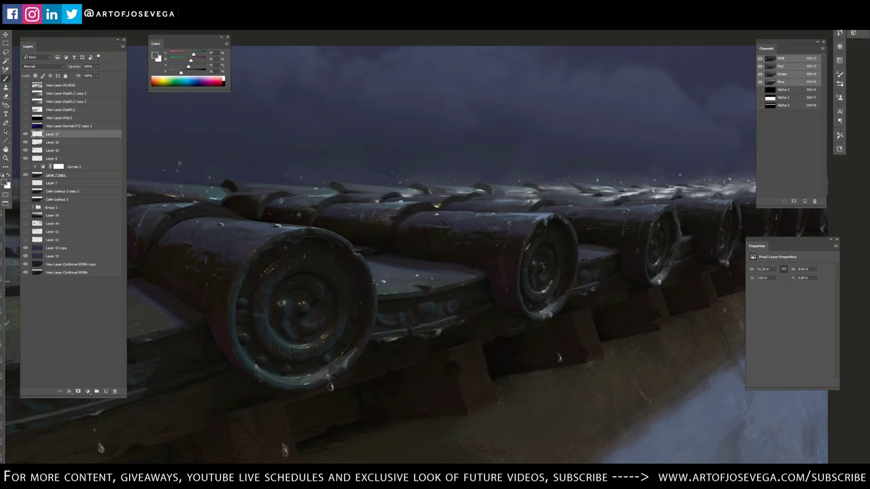
pyautogui.press('z')
pyautogui.press('b')
pyautogui.moveTo(56, 426); pyautogui.dragTo(334, 343)
pyautogui.press('z')
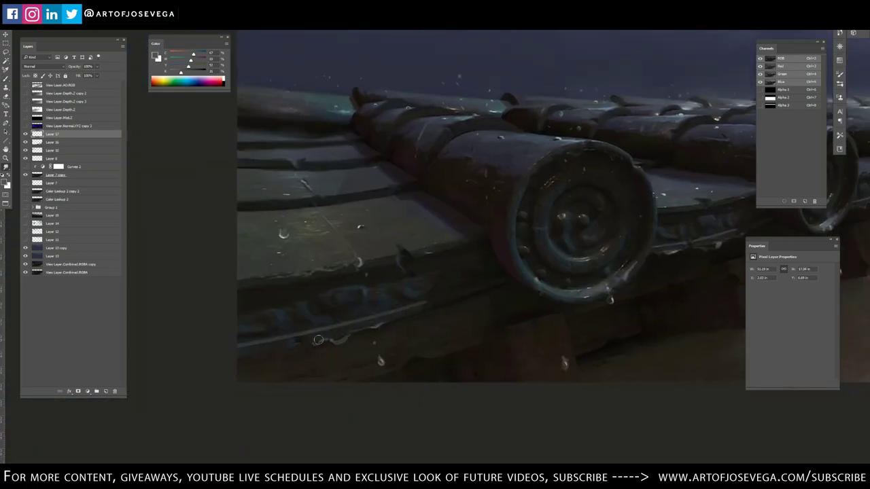
pyautogui.press('b')
pyautogui.keyDown('alt'); pyautogui.click(382, 362); pyautogui.keyUp('alt')
pyautogui.moveTo(351, 382); pyautogui.dragTo(351, 377)
pyautogui.moveTo(541, 298); pyautogui.dragTo(540, 293)
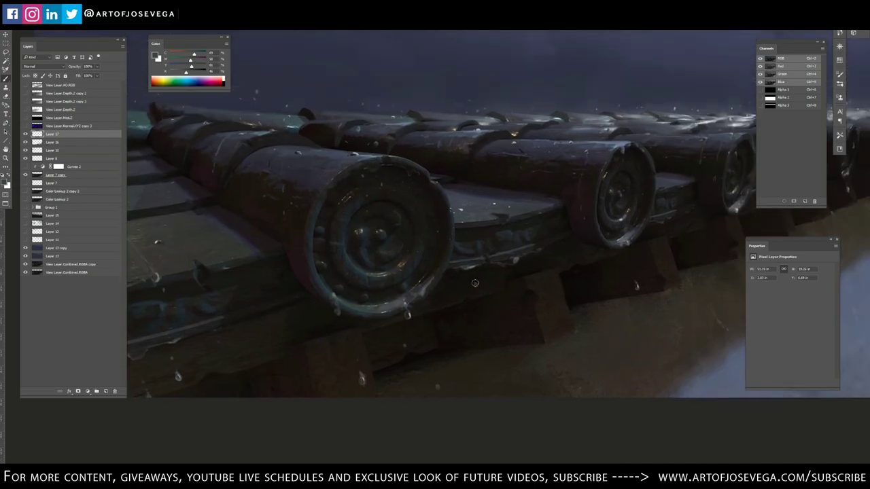
# Add faint raindrops below the tile ends and over the wall, resampling dark and grey tones from the painting.
pyautogui.click(475, 284)
pyautogui.keyDown('alt'); pyautogui.click(474, 285); pyautogui.keyUp('alt')
pyautogui.keyDown('alt'); pyautogui.click(424, 365); pyautogui.keyUp('alt')
pyautogui.click(437, 386)
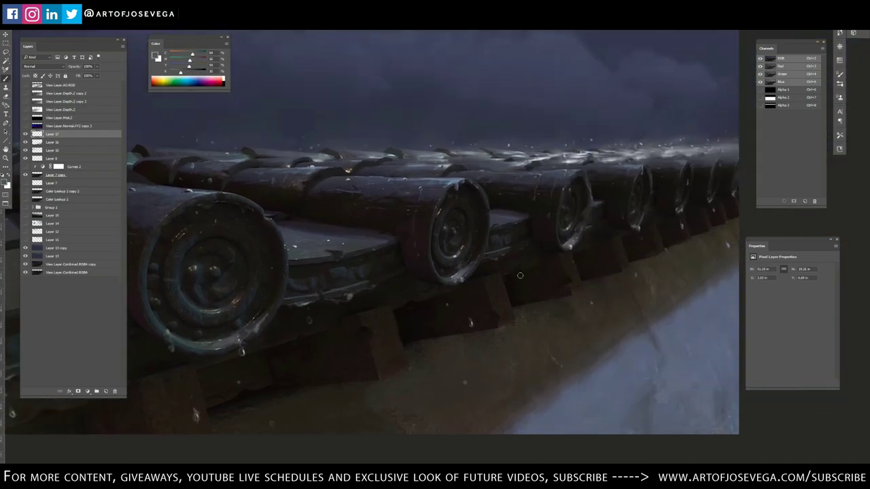
pyautogui.click(511, 285)
pyautogui.keyDown('alt'); pyautogui.click(513, 285); pyautogui.keyUp('alt')
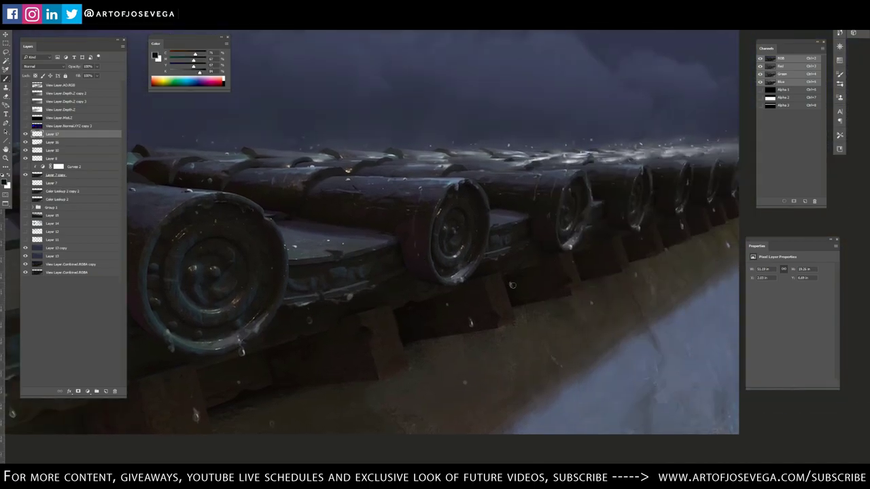
pyautogui.keyDown('alt'); pyautogui.click(469, 322); pyautogui.keyUp('alt')
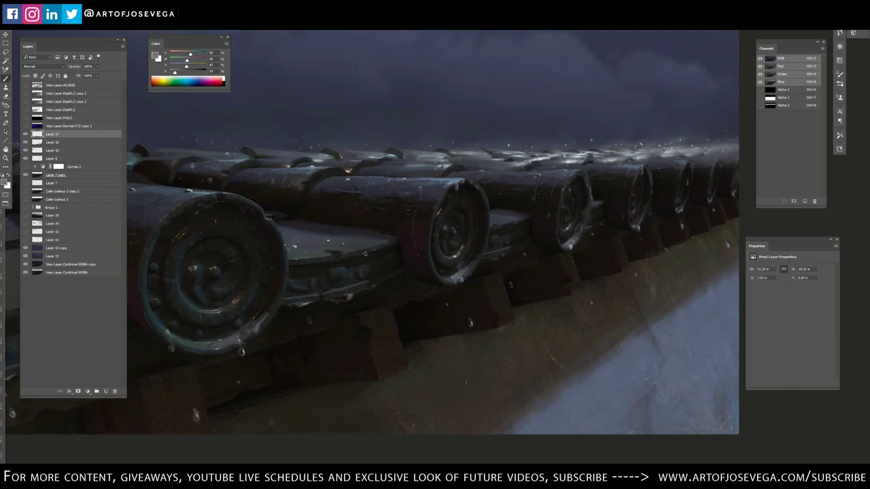
# Place the five Rain Particles splash and rain images as new layers above Layer 17.
pyautogui.hotkey('ctrl', '-')
pyautogui.hotkey('ctrl', '-')
pyautogui.hotkey('ctrl', '-')
pyautogui.hotkey('ctrl', '+')
pyautogui.hotkey('ctrl', '+')
pyautogui.hotkey('ctrl', '-')
pyautogui.press('m')
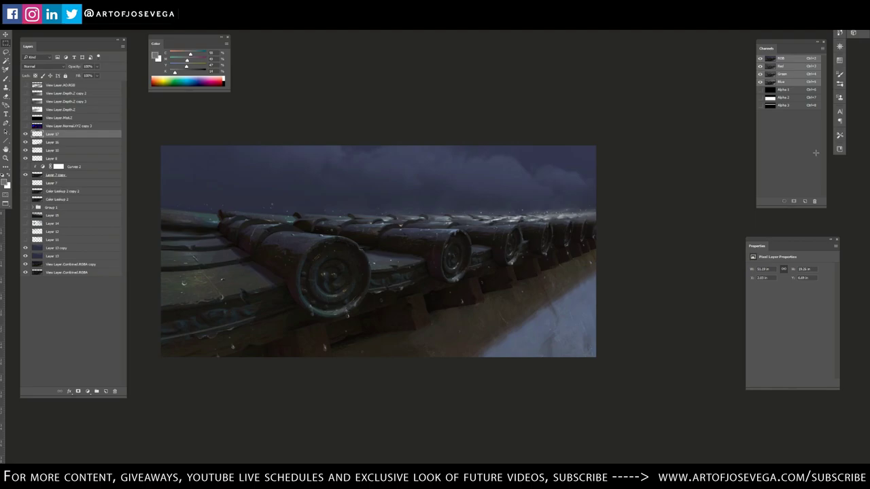
pyautogui.moveTo(869, 263); pyautogui.dragTo(451, 261)
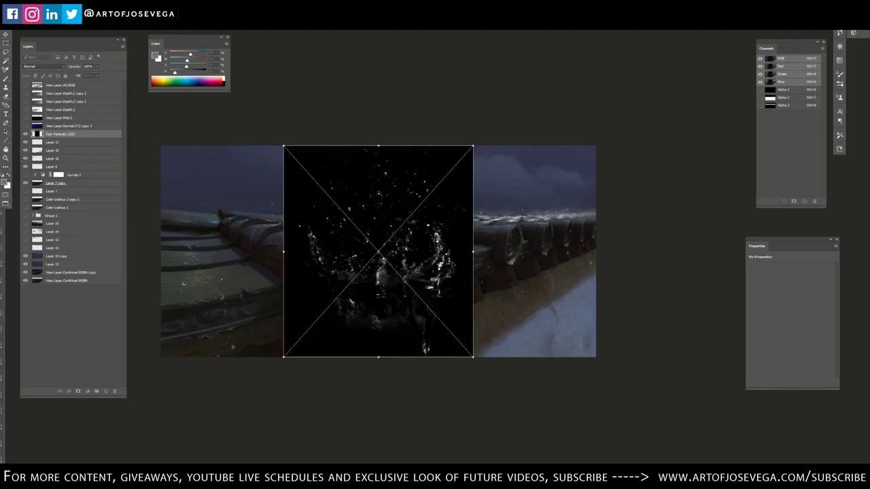
pyautogui.press('Return')
pyautogui.press('Return')
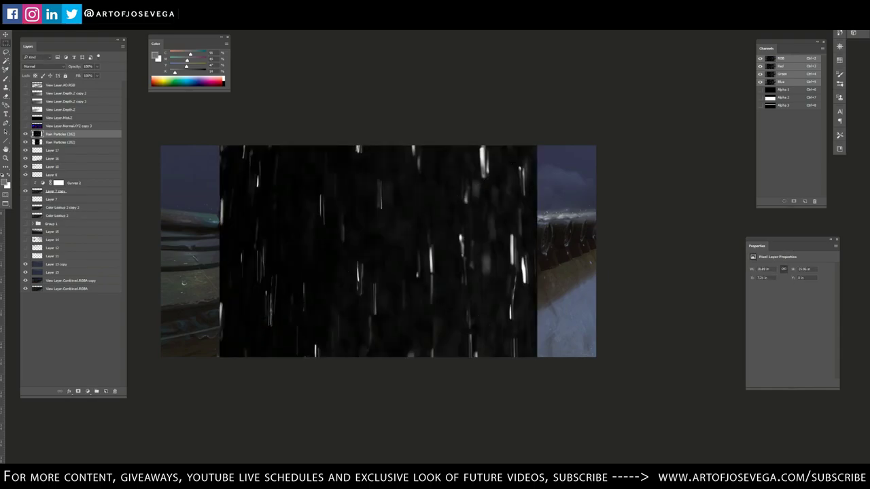
pyautogui.press('Return')
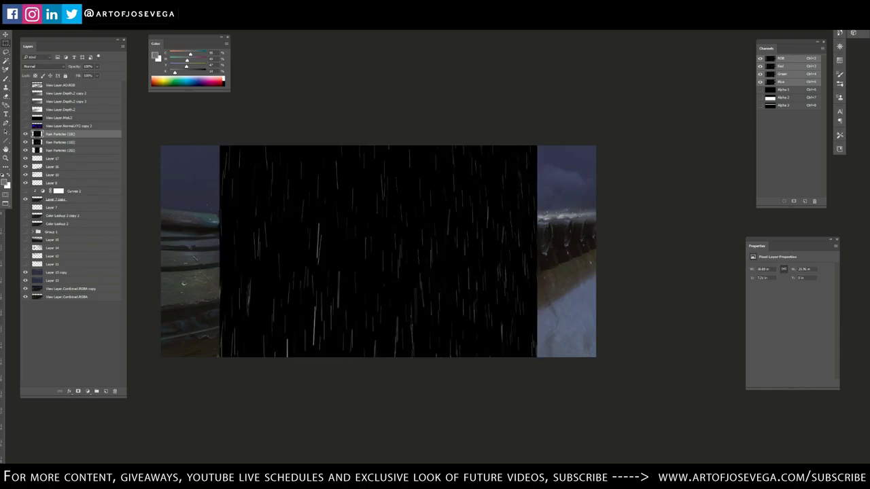
pyautogui.press('Return')
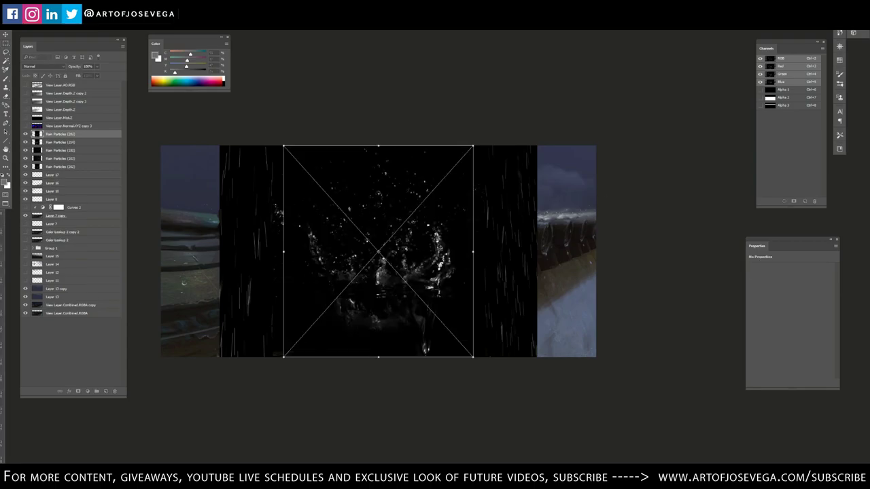
pyautogui.press('Return')
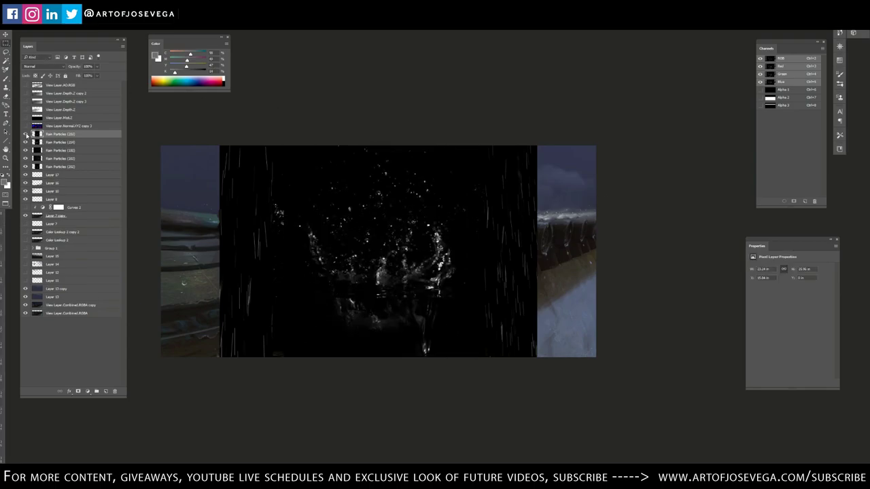
# Hide all the Rain Particles layers and show only the lowest splash layer again.
pyautogui.moveTo(26, 135); pyautogui.dragTo(26, 167)
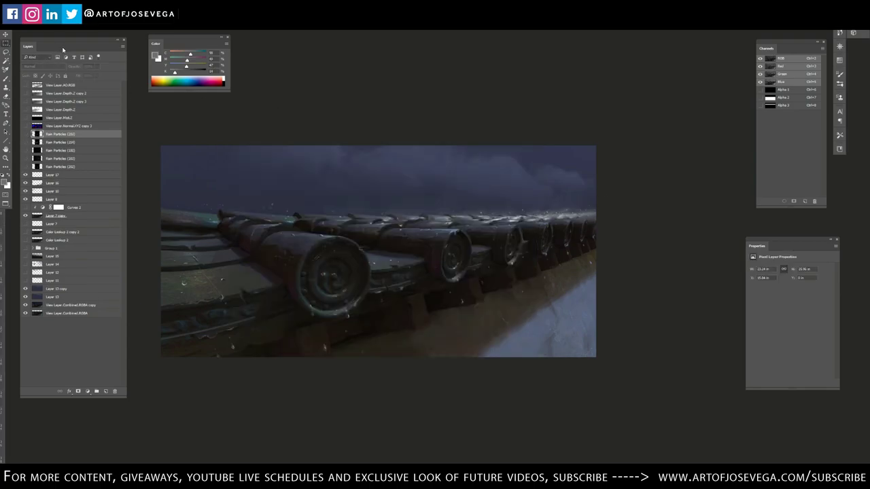
pyautogui.click(54, 175)
pyautogui.click(26, 167)
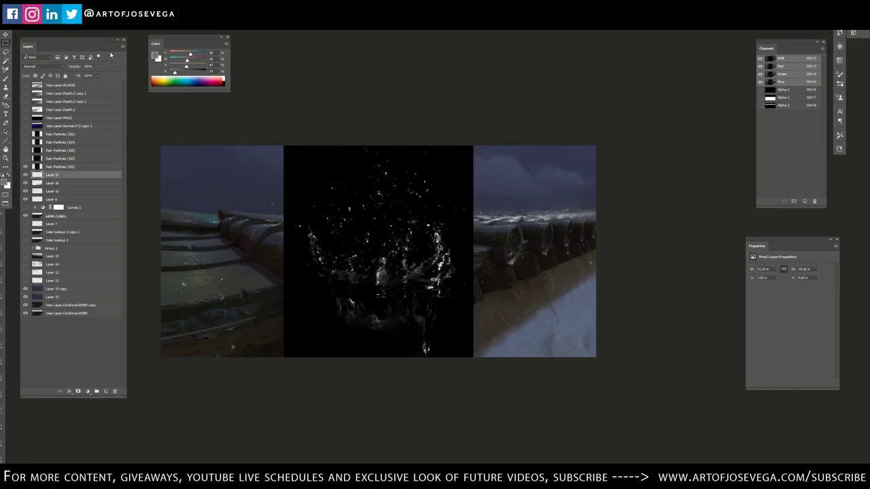
pyautogui.click(40, 67)
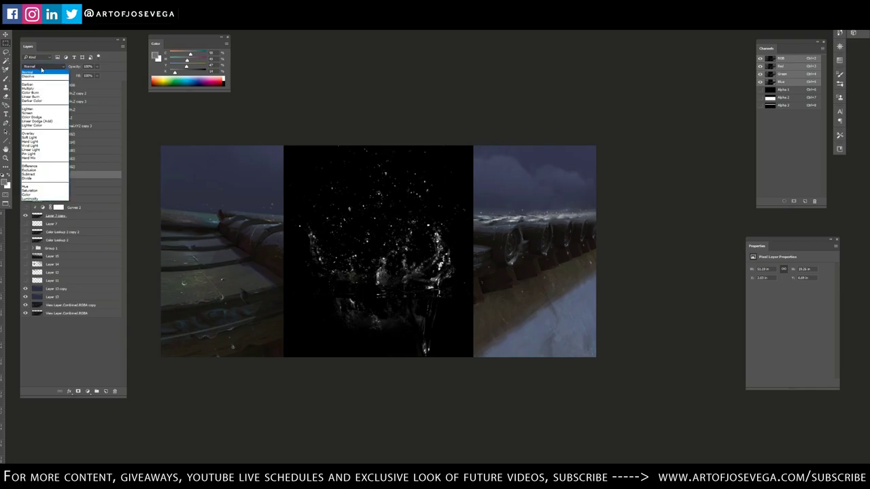
pyautogui.click(41, 111)
pyautogui.click(40, 67)
pyautogui.click(41, 72)
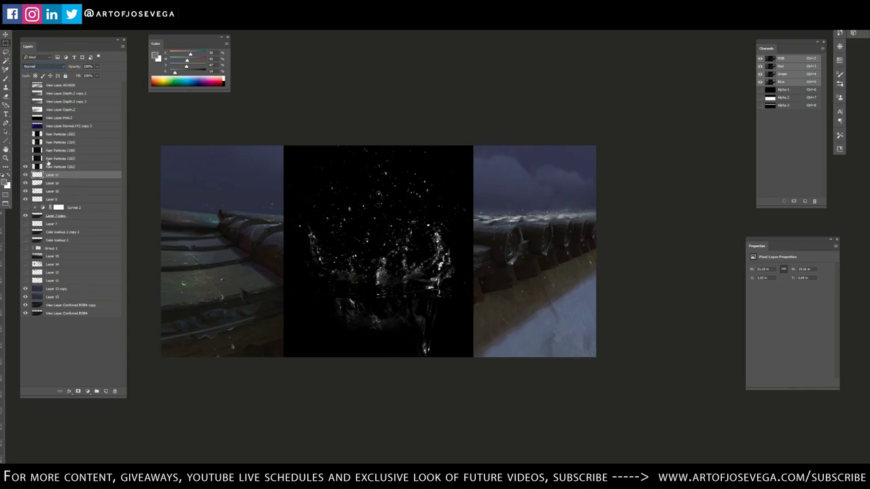
# Set the lowest Rain Particles splash layer to Lighten and move it over the near roof tiles.
pyautogui.click(53, 167)
pyautogui.click(40, 67)
pyautogui.click(41, 112)
pyautogui.moveTo(264, 114); pyautogui.dragTo(274, 113)
pyautogui.click(435, 173)
pyautogui.press('v')
pyautogui.moveTo(461, 175); pyautogui.dragTo(313, 172)
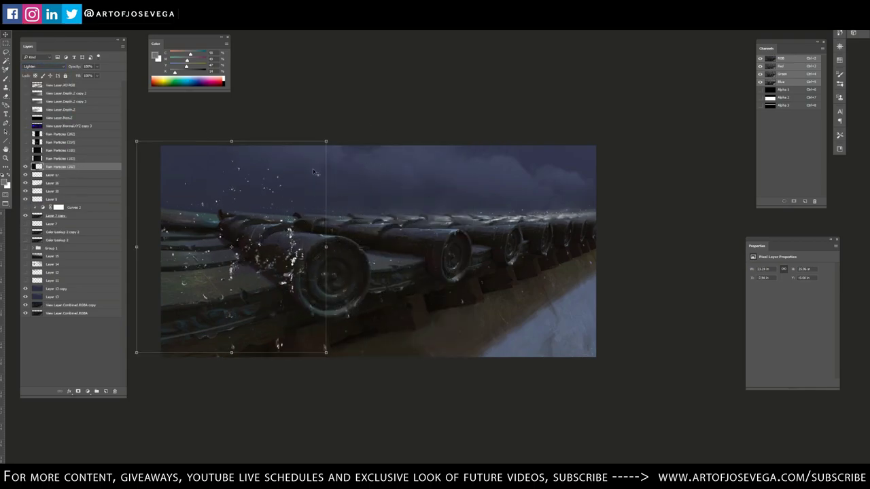
# Duplicate the splash layer and shrink the copy over the roof ridge behind the near tile.
pyautogui.hotkey('ctrl', 'j')
pyautogui.moveTo(238, 218); pyautogui.dragTo(329, 207)
pyautogui.moveTo(227, 132)
pyautogui.mouseDown()
pyautogui.moveTo(334, 283)
pyautogui.moveTo(326, 292)
pyautogui.moveTo(313, 163)
pyautogui.moveTo(295, 161)
pyautogui.mouseUp()
pyautogui.press('Return')
pyautogui.press('m')
pyautogui.press('b')
# Add layer masks to both splash layers and paint out the droplets covering the near roof tiles.
pyautogui.click(78, 391)
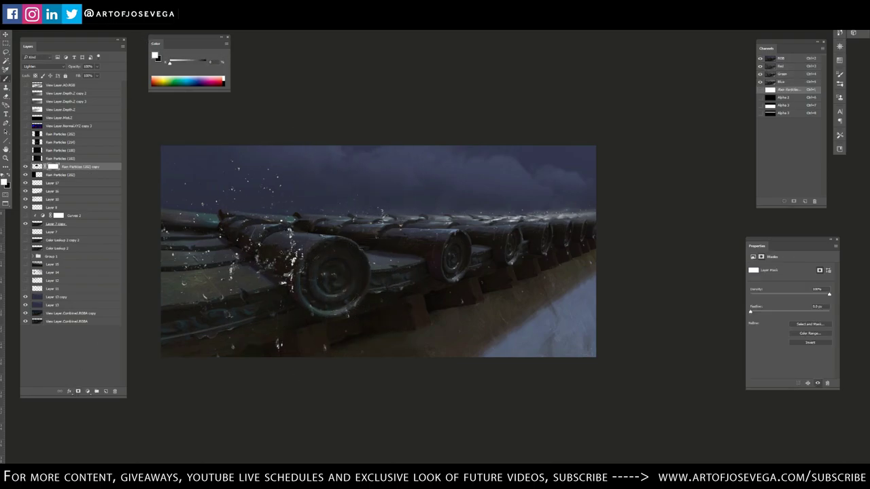
pyautogui.press('x')
pyautogui.click(60, 175)
pyautogui.click(78, 392)
pyautogui.moveTo(299, 266)
pyautogui.mouseDown()
pyautogui.moveTo(239, 243)
pyautogui.moveTo(281, 252)
pyautogui.moveTo(306, 275)
pyautogui.moveTo(278, 267)
pyautogui.moveTo(237, 302)
pyautogui.moveTo(191, 276)
pyautogui.moveTo(179, 240)
pyautogui.moveTo(209, 246)
pyautogui.mouseUp()
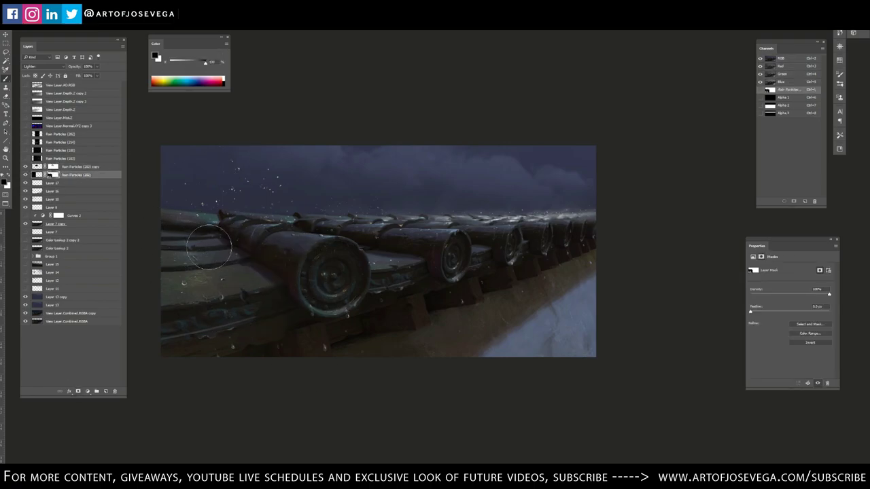
pyautogui.press(']')
pyautogui.press(']')
pyautogui.press(']')
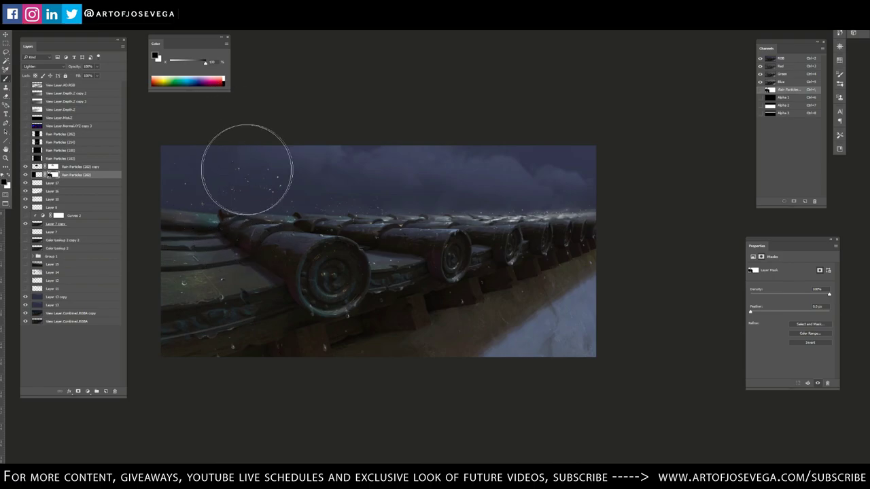
# Show the crown-shaped splash layer, set it to Lighten, and shrink it onto the top of the nearest round tile.
pyautogui.press('v')
pyautogui.click(25, 142)
pyautogui.click(61, 142)
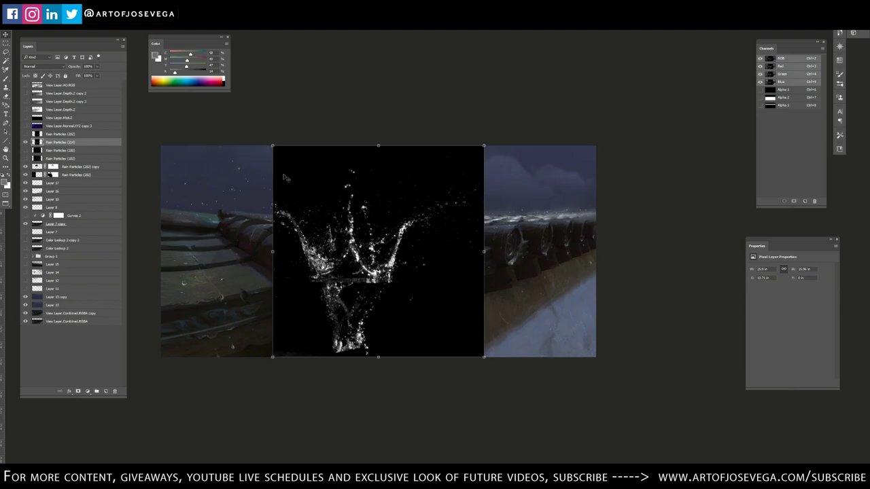
pyautogui.click(44, 67)
pyautogui.click(40, 113)
pyautogui.moveTo(272, 145); pyautogui.dragTo(448, 320)
pyautogui.press('Return')
pyautogui.moveTo(456, 389); pyautogui.dragTo(315, 280)
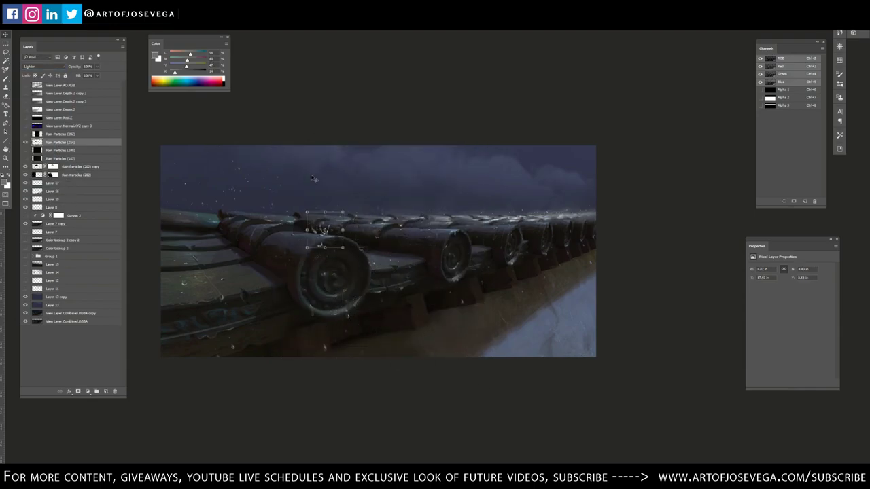
pyautogui.press('e')
# Show the rain streak layer, set its blend mode to Lighten, and shift it over the rooftop.
pyautogui.press('v')
pyautogui.click(25, 150)
pyautogui.click(60, 150)
pyautogui.click(44, 66)
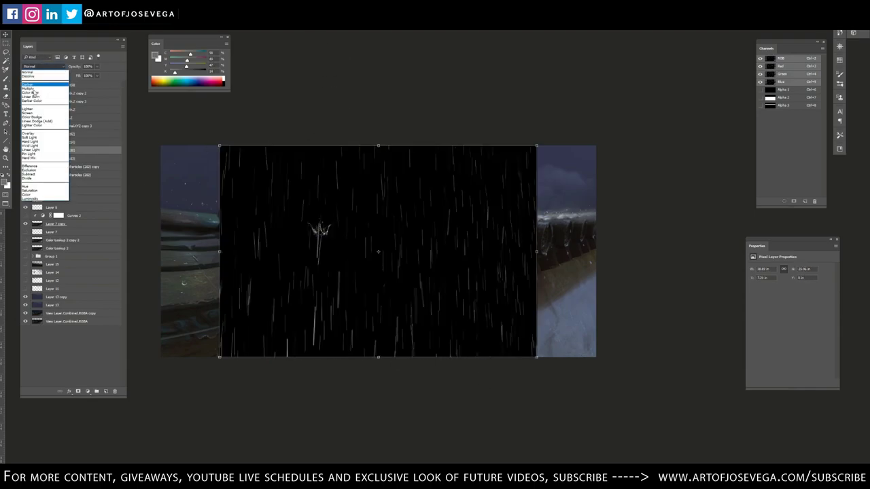
pyautogui.click(28, 109)
pyautogui.moveTo(311, 282); pyautogui.dragTo(300, 258)
# Duplicate the rain streak layer and place a scaled-down copy over the far end of the roof.
pyautogui.keyDown('alt'); pyautogui.moveTo(299, 258); pyautogui.dragTo(334, 247); pyautogui.keyUp('alt')
pyautogui.moveTo(242, 323); pyautogui.dragTo(416, 206)
pyautogui.press('Return')
pyautogui.moveTo(457, 199)
pyautogui.mouseDown()
pyautogui.moveTo(494, 213)
pyautogui.moveTo(562, 210)
pyautogui.mouseUp()
# Mask the first rain copy and brush away its streaks over the roof tiles, hiding the original rain layer.
pyautogui.press('m')
pyautogui.click(52, 160)
pyautogui.press('b')
pyautogui.click(78, 392)
pyautogui.moveTo(259, 266)
pyautogui.mouseDown()
pyautogui.moveTo(322, 317)
pyautogui.moveTo(261, 273)
pyautogui.mouseUp()
pyautogui.rightClick(262, 273)
pyautogui.click(294, 295)
pyautogui.click(25, 158)
pyautogui.click(25, 167)
pyautogui.click(25, 158)
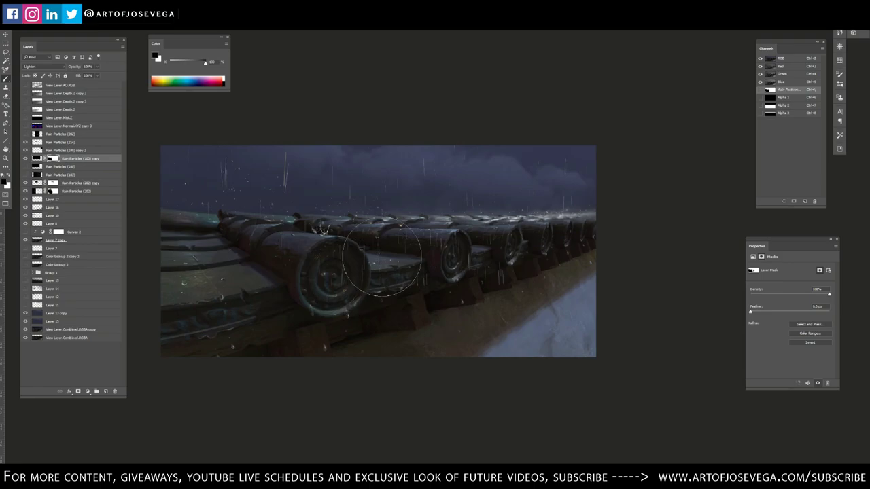
pyautogui.moveTo(382, 257); pyautogui.dragTo(410, 261)
pyautogui.click(534, 252)
# Add a mask to the small rain copy and paint out its streaks over the distant tiles.
pyautogui.click(38, 151)
pyautogui.click(78, 392)
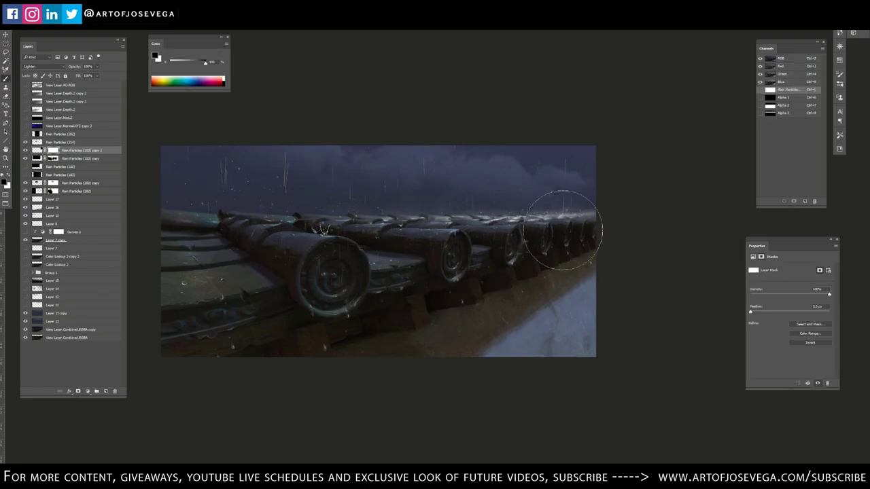
pyautogui.moveTo(563, 230); pyautogui.dragTo(511, 217)
# Show the original rain layer again, duplicate it over the middle of the roof, and tilt the copy.
pyautogui.press('v')
pyautogui.click(25, 167)
pyautogui.click(60, 167)
pyautogui.moveTo(165, 210); pyautogui.dragTo(362, 211)
pyautogui.hotkey('ctrl', 't')
pyautogui.press('Return')
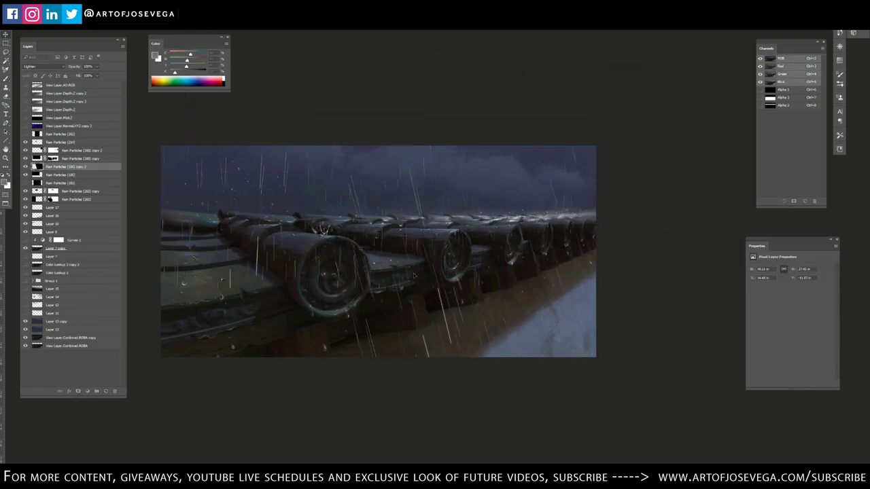
pyautogui.click(68, 159)
pyautogui.keyDown('shift'); pyautogui.click(68, 151); pyautogui.keyUp('shift')
pyautogui.hotkey('ctrl', 't')
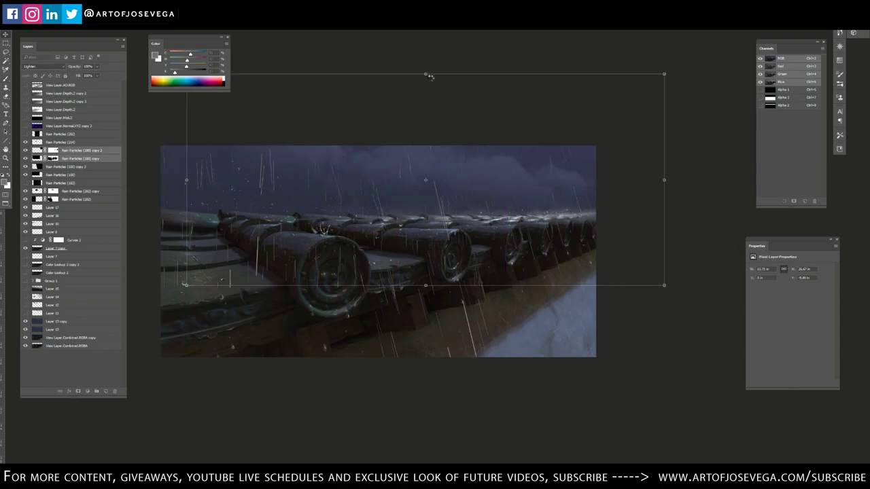
pyautogui.press('Escape')
# Mask the tilted rain copy, paint out its streaks over the tiles and wall, and hide the original rain layer.
pyautogui.click(68, 166)
pyautogui.click(78, 392)
pyautogui.press('b')
pyautogui.moveTo(433, 200)
pyautogui.mouseDown()
pyautogui.moveTo(353, 257)
pyautogui.moveTo(429, 332)
pyautogui.moveTo(461, 332)
pyautogui.moveTo(368, 353)
pyautogui.mouseUp()
pyautogui.click(26, 175)
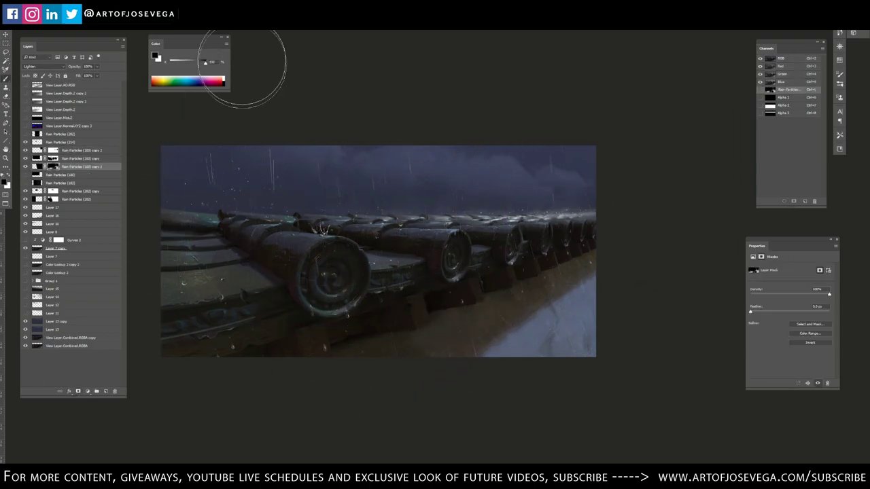
# Apply a short Motion Blur at a -77° angle to the first rain copy.
pyautogui.press('v')
pyautogui.click(36, 158)
pyautogui.click(102, 4)
pyautogui.moveTo(112, 79)
pyautogui.click(208, 118)
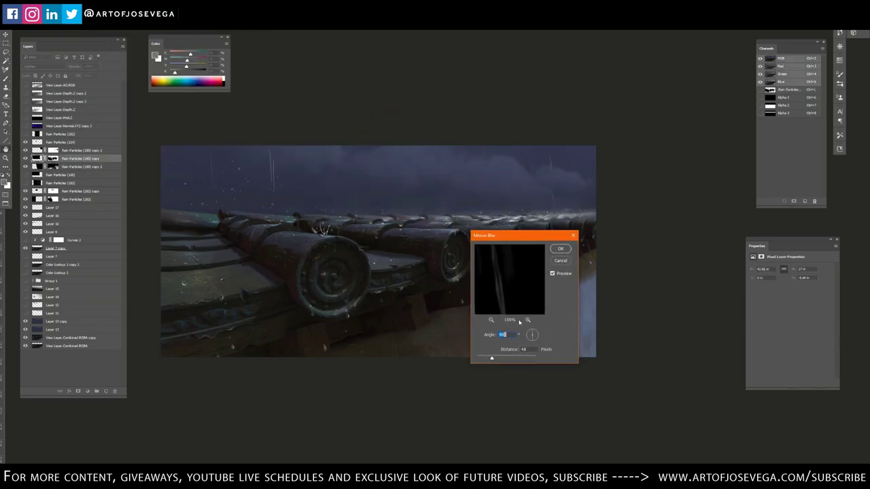
pyautogui.write('-77')
pyautogui.moveTo(491, 358); pyautogui.dragTo(478, 361)
pyautogui.press('Return')
# Duplicate the blurred rain layer, shrink the copy, and move it over the distant part of the roof.
pyautogui.hotkey('ctrl', 'j')
pyautogui.moveTo(307, 228); pyautogui.dragTo(424, 208)
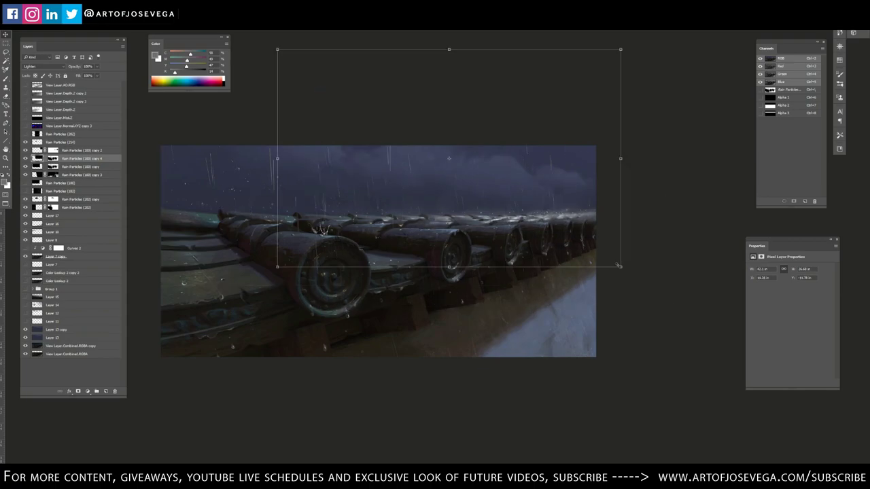
pyautogui.moveTo(450, 48); pyautogui.dragTo(446, 93)
pyautogui.press('Return')
pyautogui.moveTo(407, 178)
pyautogui.mouseDown()
pyautogui.moveTo(564, 196)
pyautogui.moveTo(499, 193)
pyautogui.mouseUp()
# Flip the canvas horizontally to check the composition mirrored.
pyautogui.press('b')
pyautogui.press('m')
pyautogui.press('e')
pyautogui.press('m')
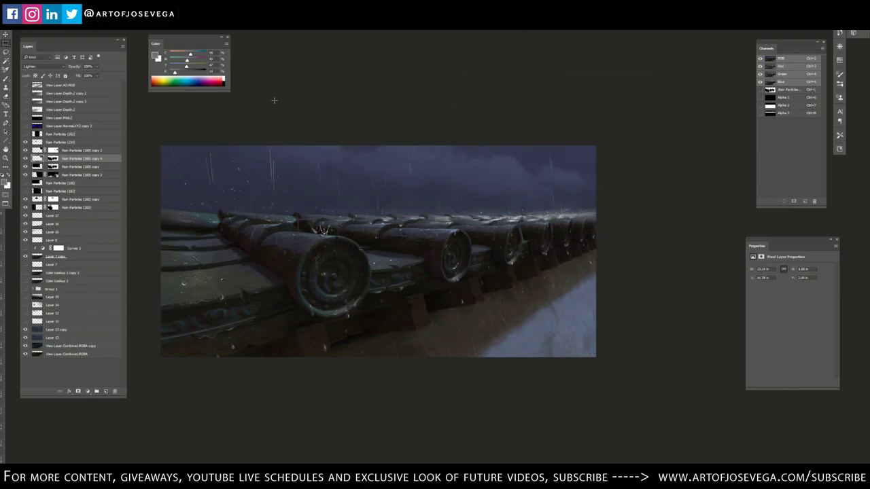
pyautogui.press('b')
pyautogui.press('m')
pyautogui.hotkey('ctrl', 'shift', 'h')
# Duplicate the crown-shaped splash and shrink the copy onto the ridge of tiles farther back.
pyautogui.press('v')
pyautogui.click(61, 142)
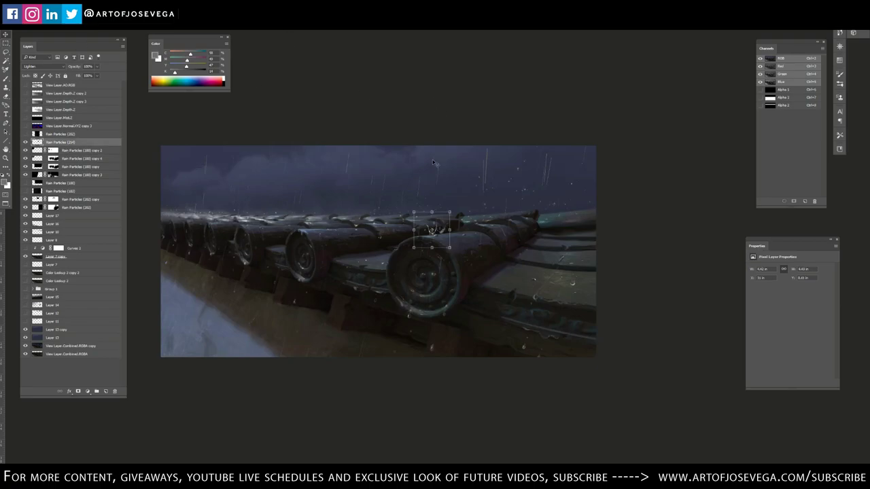
pyautogui.keyDown('alt'); pyautogui.moveTo(428, 280); pyautogui.dragTo(368, 263); pyautogui.keyUp('alt')
pyautogui.hotkey('ctrl', '+')
pyautogui.moveTo(367, 170)
pyautogui.mouseDown()
pyautogui.moveTo(348, 190)
pyautogui.moveTo(355, 163)
pyautogui.mouseUp()
pyautogui.press('Return')
pyautogui.press('e')
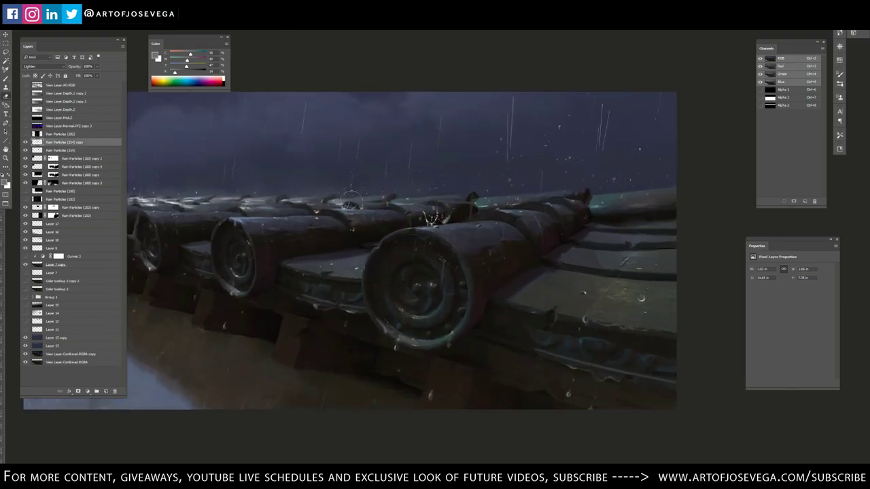
# Duplicate the crown-shaped splash onto the flat near roof slab and distort it to follow the surface's perspective.
pyautogui.hotkey('alt', '[')
pyautogui.press('v')
pyautogui.moveTo(447, 215); pyautogui.dragTo(639, 291)
pyautogui.press('Return')
pyautogui.hotkey('ctrl', 't')
pyautogui.moveTo(617, 257); pyautogui.dragTo(602, 257)
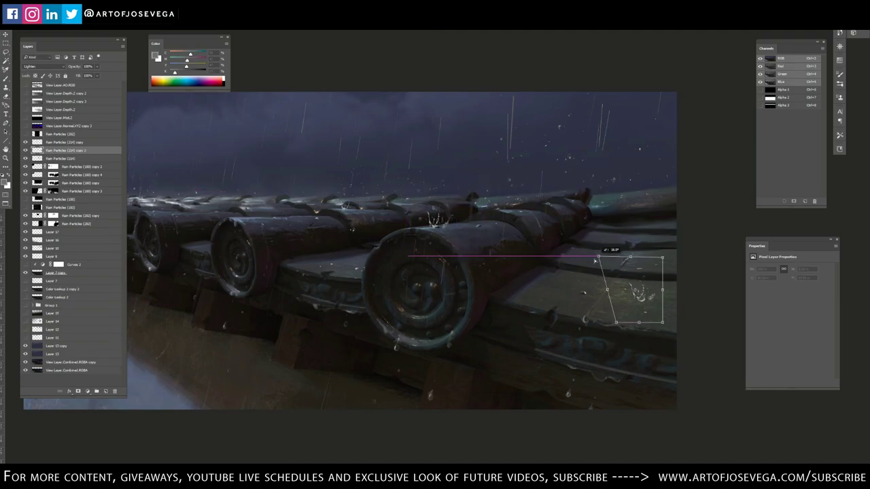
pyautogui.press('Return')
# Dim the splash copy on the near roof slab with a Levels adjustment.
pyautogui.hotkey('ctrl', 'l')
pyautogui.moveTo(484, 391); pyautogui.dragTo(456, 391)
pyautogui.click(507, 299)
pyautogui.moveTo(627, 308); pyautogui.dragTo(634, 308)
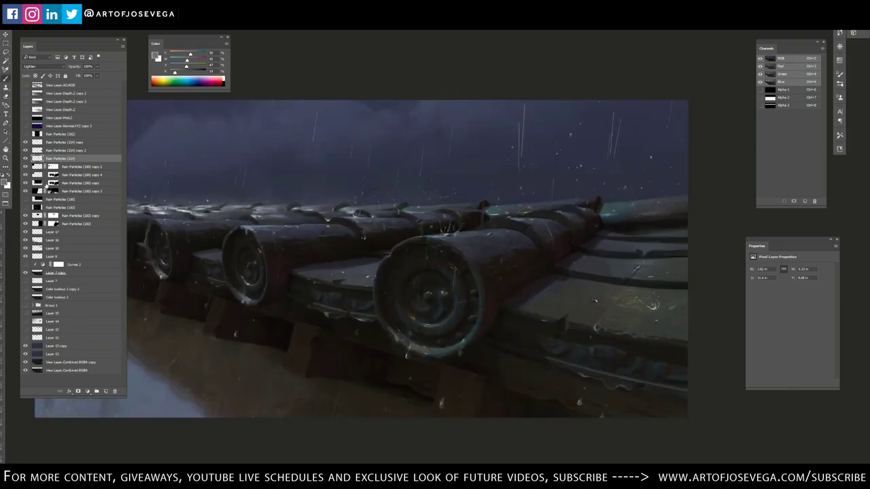
# Paint on the blurred rain copy's mask to remove its bright streaks from the sky.
pyautogui.click(49, 183)
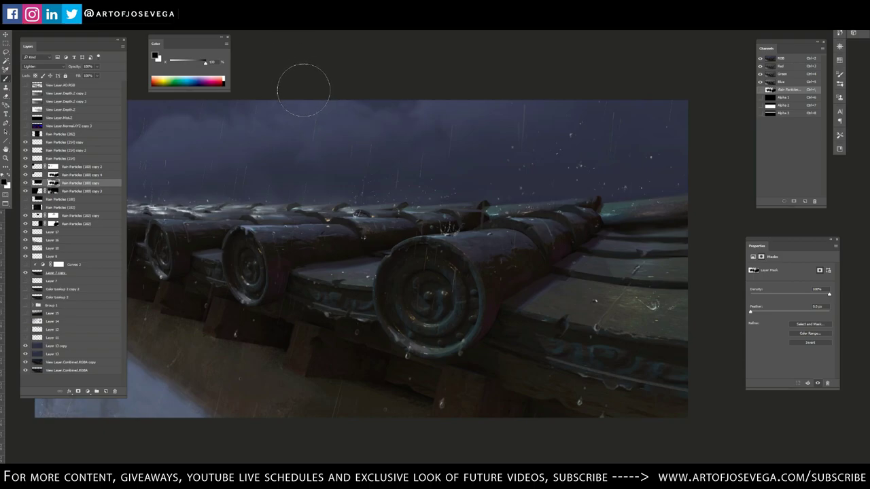
pyautogui.hotkey('ctrl', '-')
pyautogui.hotkey('ctrl', '-')
pyautogui.hotkey('ctrl', '+')
pyautogui.hotkey('ctrl', '+')
pyautogui.moveTo(260, 89); pyautogui.dragTo(457, 116)
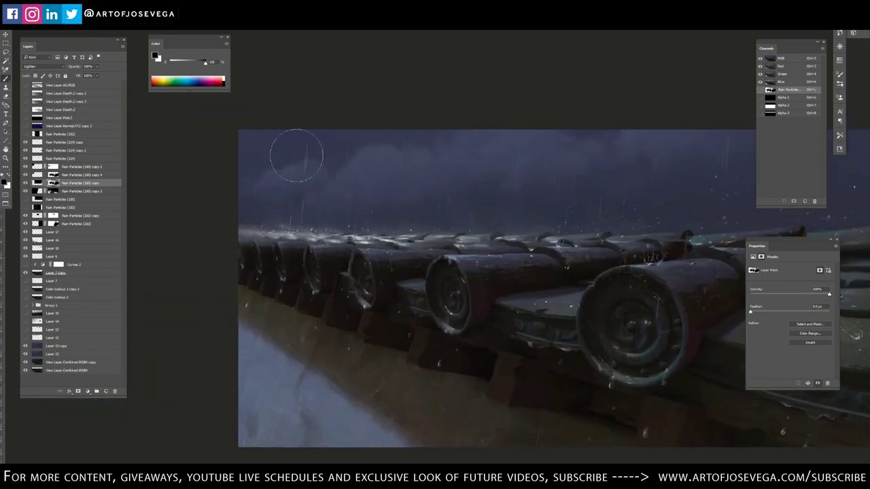
# Touch up the masks of the rain copies to fade distracting streaks in the sky and over the wall.
pyautogui.click(52, 167)
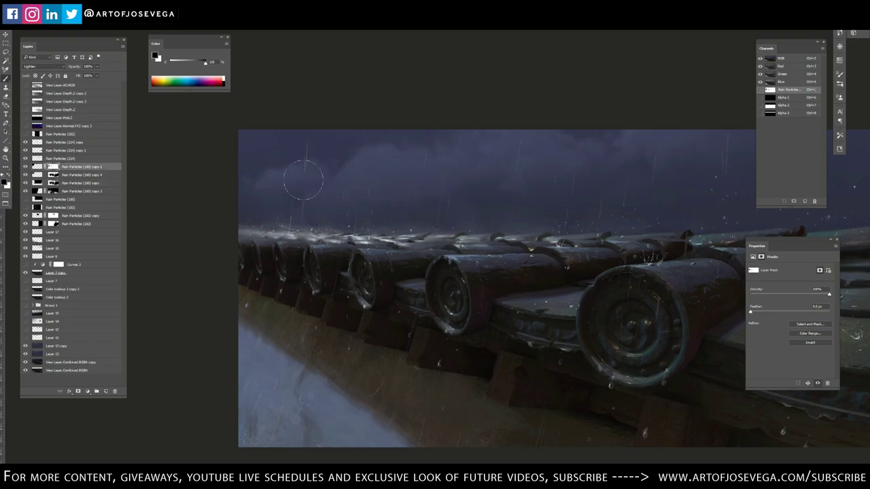
pyautogui.click(53, 175)
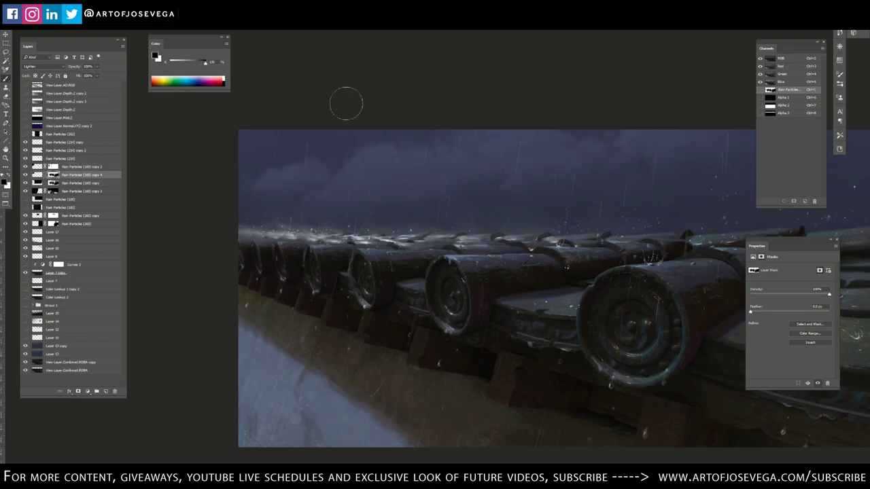
pyautogui.click(53, 183)
pyautogui.press(']')
pyautogui.press(']')
pyautogui.press(']')
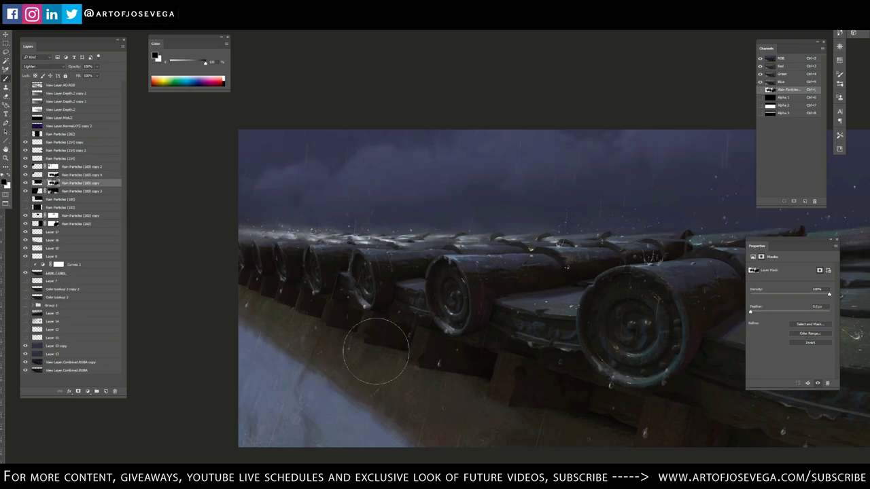
pyautogui.click(53, 191)
pyautogui.moveTo(217, 291); pyautogui.dragTo(222, 266)
pyautogui.moveTo(598, 187); pyautogui.dragTo(414, 204)
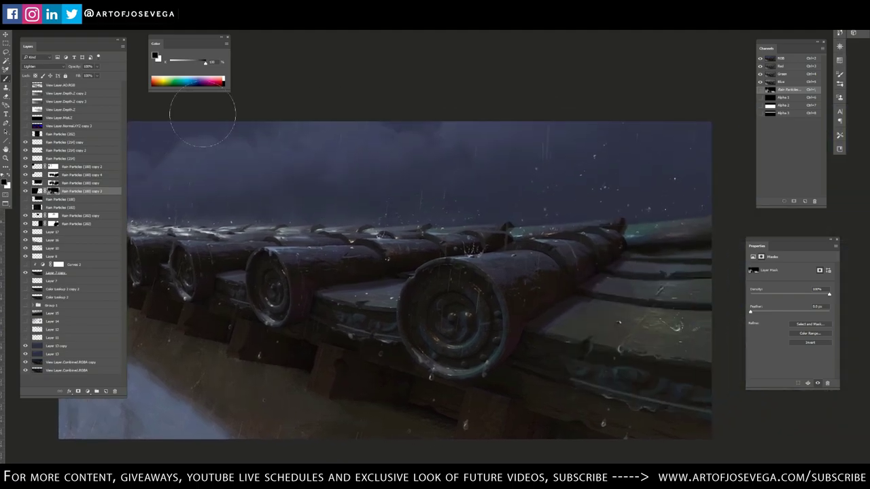
# Duplicate the masked large splash layer, shrink the copy, and position it over the tile ridges farther back.
pyautogui.hotkey('ctrl', '-')
pyautogui.hotkey('ctrl', '+')
pyautogui.click(37, 224)
pyautogui.press('m')
pyautogui.press('v')
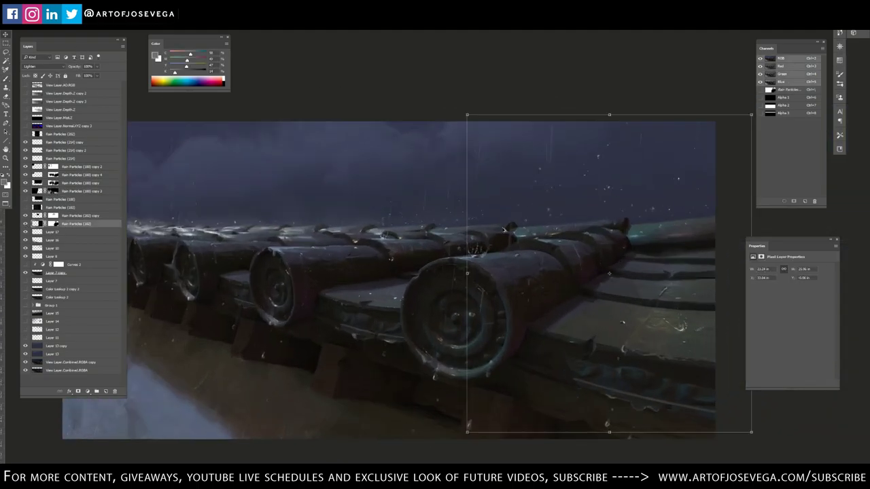
pyautogui.moveTo(543, 189); pyautogui.dragTo(274, 172)
pyautogui.moveTo(196, 96); pyautogui.dragTo(231, 186)
pyautogui.press('Return')
pyautogui.moveTo(272, 223); pyautogui.dragTo(249, 224)
pyautogui.moveTo(424, 329); pyautogui.dragTo(338, 273)
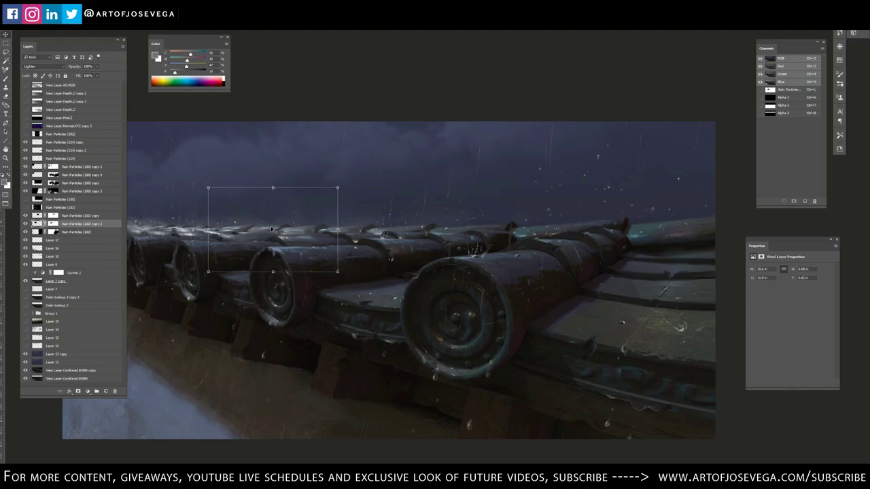
pyautogui.moveTo(255, 222); pyautogui.dragTo(308, 224)
pyautogui.press('Return')
# Flip the canvas horizontally back to its original orientation.
pyautogui.press('m')
pyautogui.hotkey('ctrl', '-')
pyautogui.hotkey('ctrl', '-')
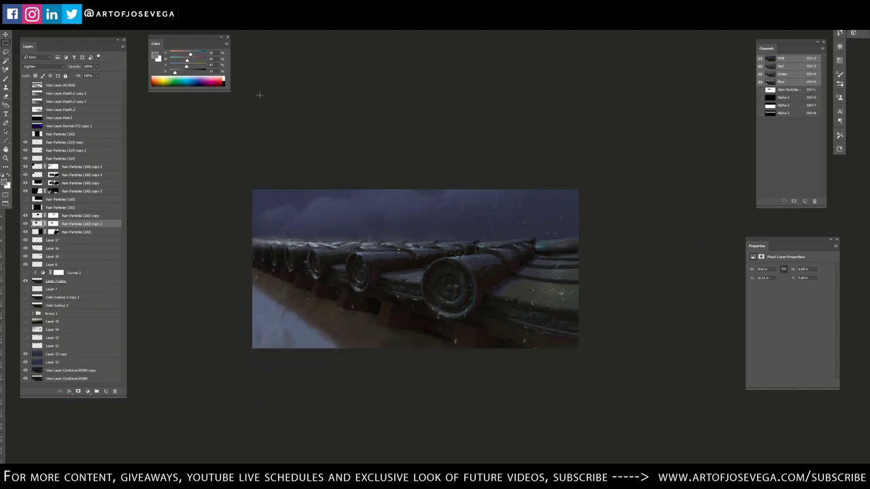
pyautogui.hotkey('ctrl', '+')
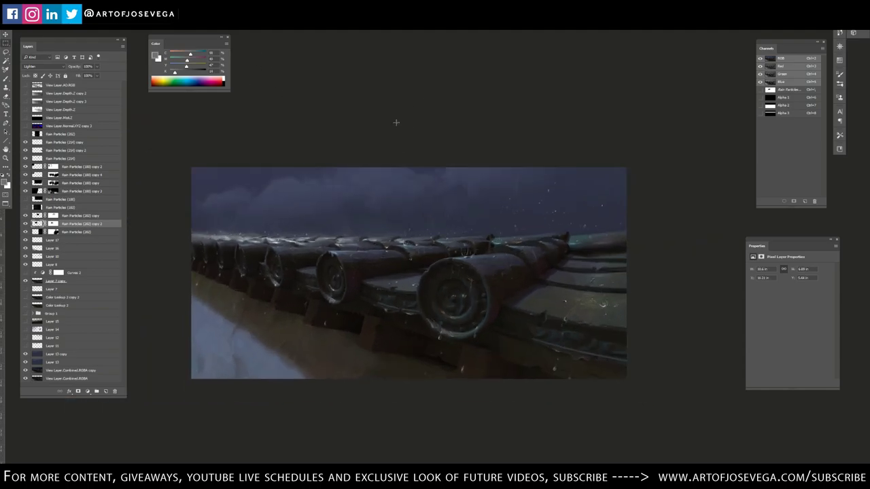
pyautogui.hotkey('ctrl', '-')
pyautogui.hotkey('ctrl', 'shift', 'h')
pyautogui.hotkey('ctrl', '+')
# Copy the merged image and paste it as a new layer above the top crown-shaped splash copy.
pyautogui.click(80, 143)
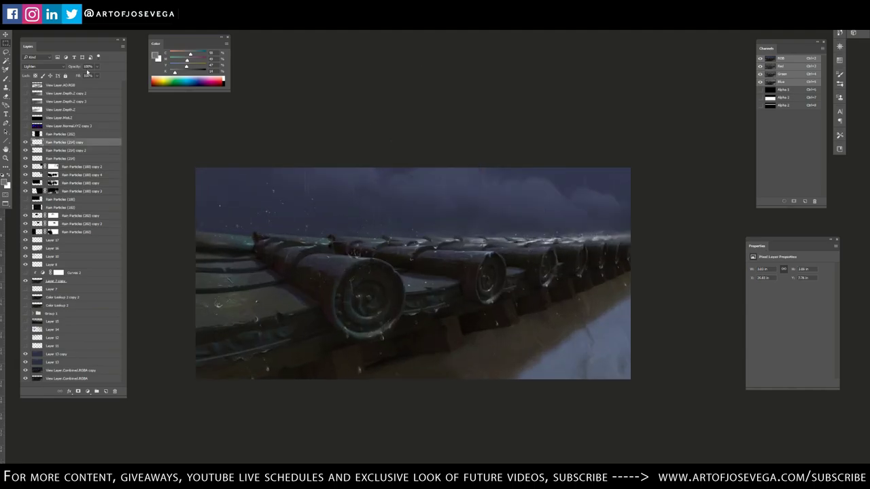
pyautogui.hotkey('ctrl', 'a')
pyautogui.hotkey('ctrl', 'shift', 'c')
pyautogui.hotkey('ctrl', 'v')
pyautogui.hotkey('ctrl', '+')
pyautogui.hotkey('ctrl', '-')
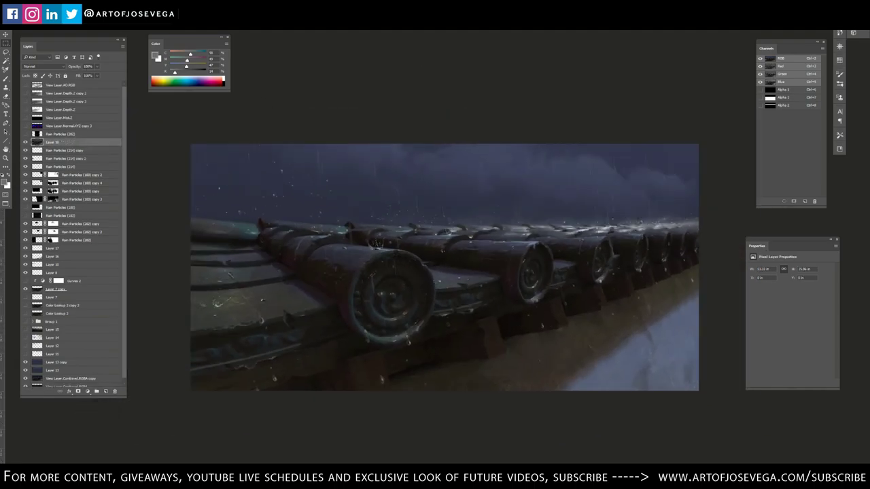
# Sharpen the merged layer with Unsharp Mask at 100% amount and a 1.2 pixel radius.
pyautogui.click(104, 5)
pyautogui.moveTo(112, 117)
pyautogui.click(212, 148)
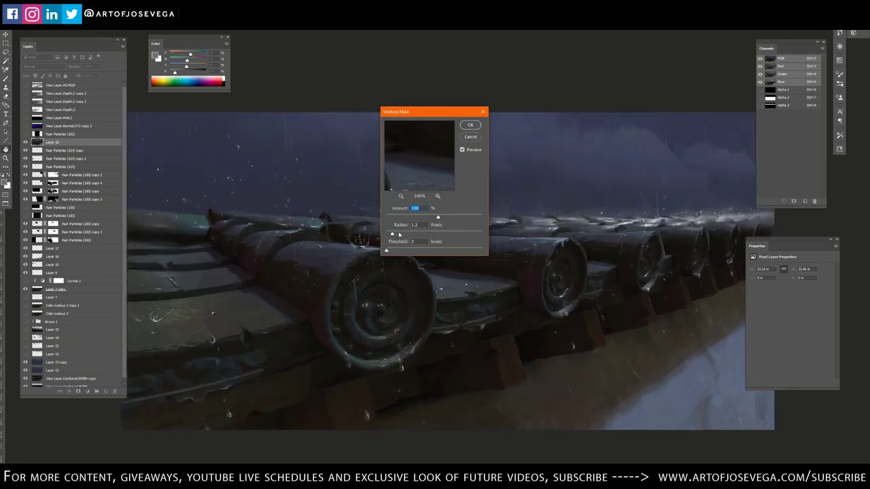
pyautogui.click(471, 125)
pyautogui.hotkey('ctrl', '-')
pyautogui.moveTo(312, 133); pyautogui.dragTo(277, 129)
# Duplicate the sharpened layer and apply a Lens Blur with a slightly increased iris radius to the copy.
pyautogui.hotkey('ctrl', 'j')
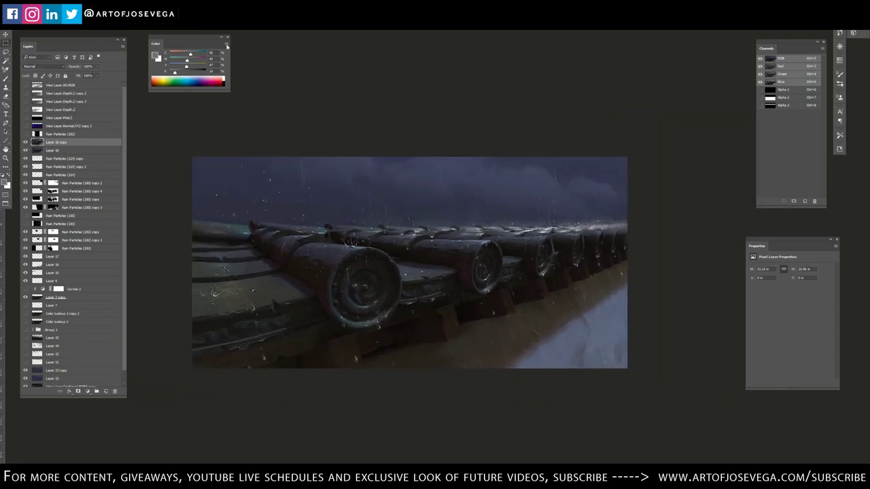
pyautogui.click(103, 5)
pyautogui.moveTo(112, 80)
pyautogui.click(208, 112)
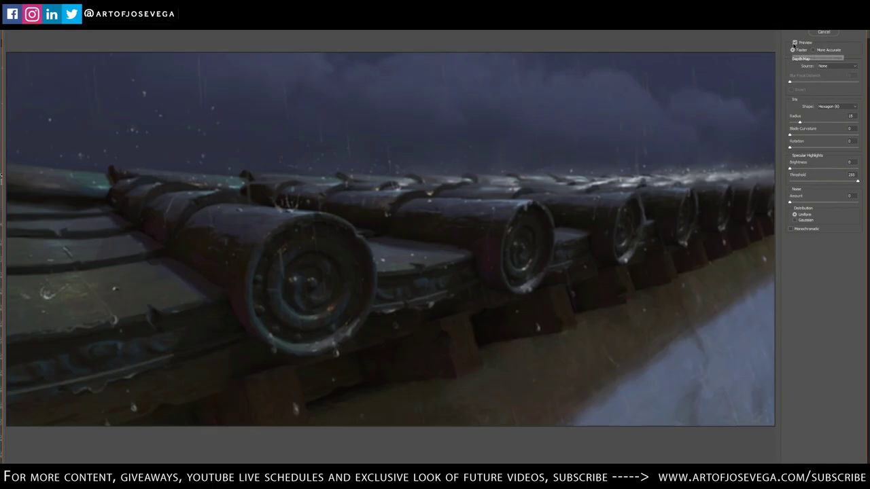
pyautogui.moveTo(801, 123); pyautogui.dragTo(805, 125)
pyautogui.press('Return')
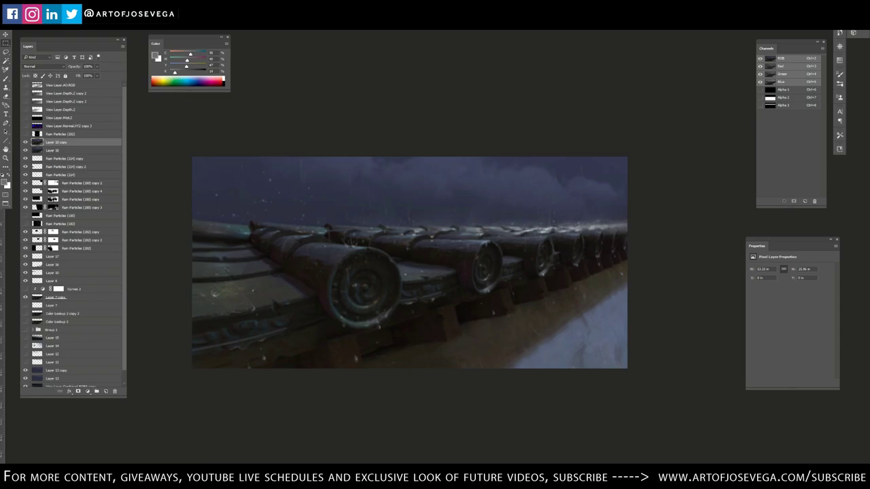
# Add a layer mask to the blurred copy and invert it to black, with white as the foreground color.
pyautogui.press('g')
pyautogui.click(78, 392)
pyautogui.hotkey('ctrl', 'i')
pyautogui.press('x')
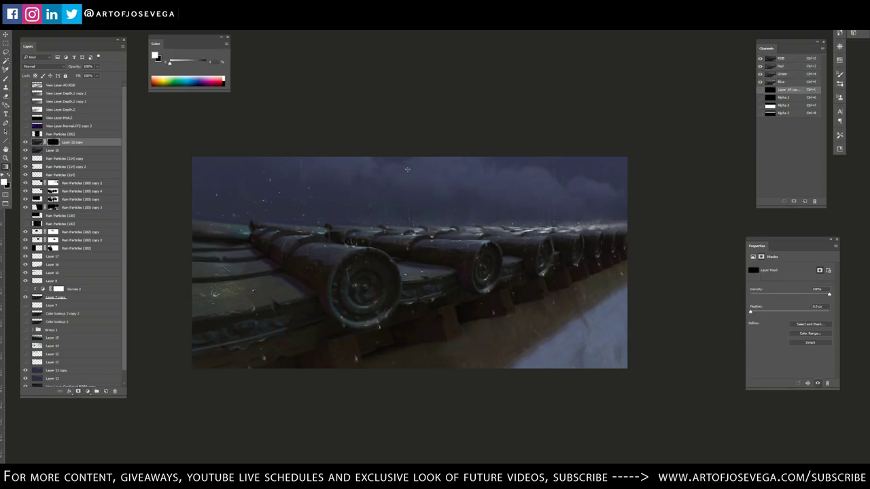
# Shape the blurred copy's mask with gradients so the lens blur stays around the image edges and the central roof tiles remain sharp.
pyautogui.hotkey('ctrl', 'i')
pyautogui.press('x')
pyautogui.moveTo(382, 286); pyautogui.dragTo(398, 397)
pyautogui.press('x')
pyautogui.moveTo(465, 131); pyautogui.dragTo(460, 211)
pyautogui.press('m')
pyautogui.hotkey('ctrl', '+')
pyautogui.hotkey('ctrl', '-')
pyautogui.press('g')
# Brush black on the blurred copy's mask over the receding tile ends to remove the blur there.
pyautogui.press('x')
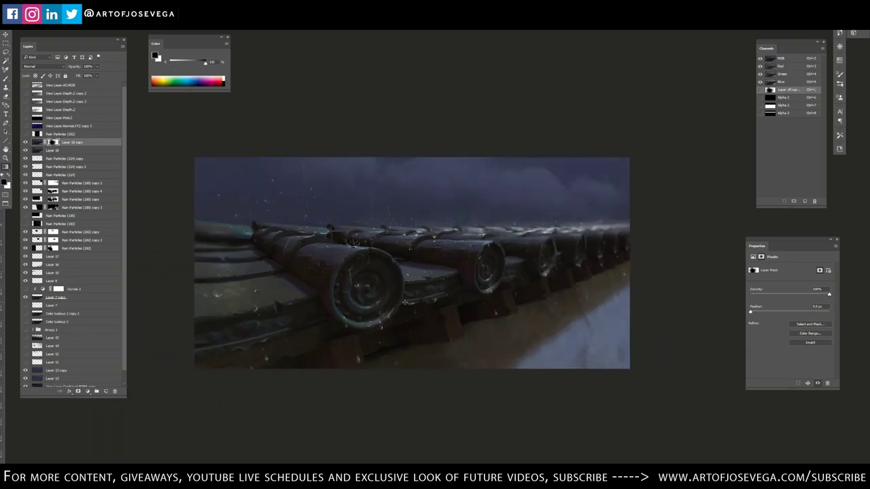
pyautogui.press('b')
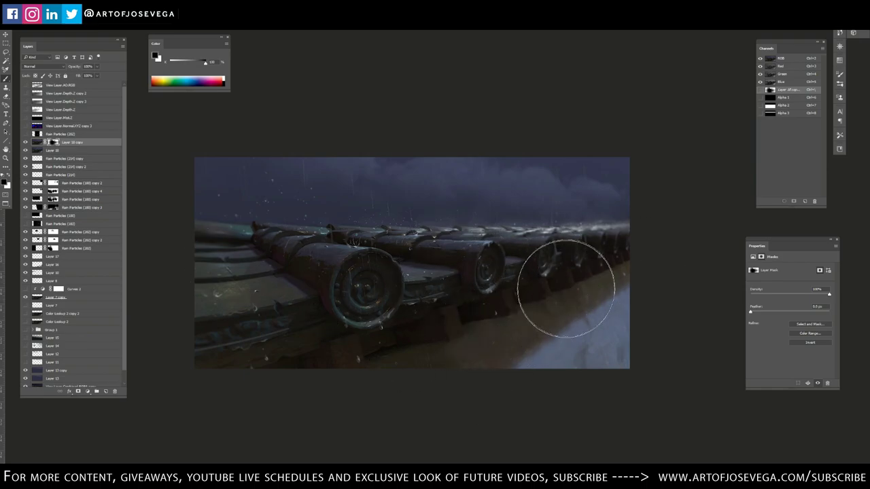
pyautogui.press('x')
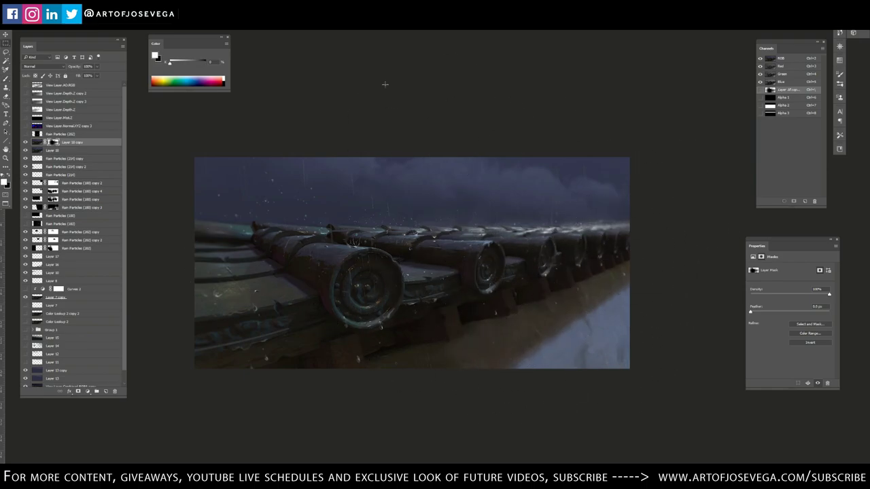
# Add a Color Lookup adjustment layer above the blurred copy using the DropBlues.3DL LUT and reduce its opacity.
pyautogui.click(87, 391)
pyautogui.click(105, 346)
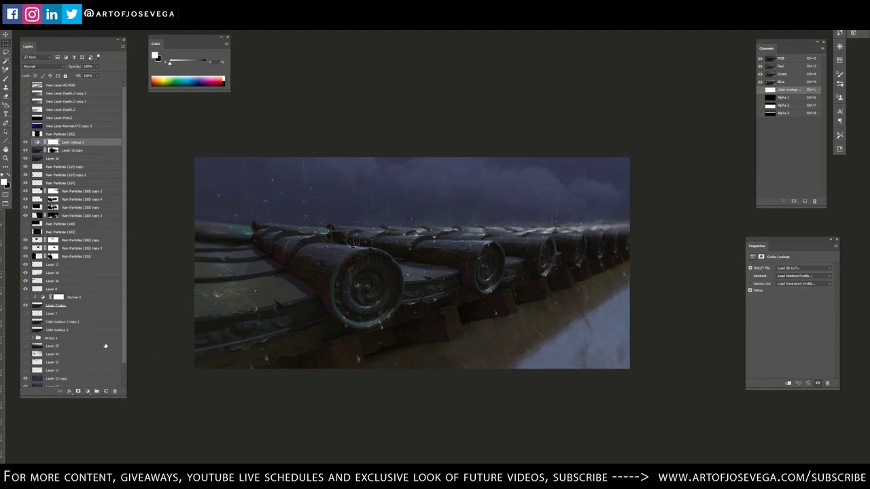
pyautogui.click(826, 268)
pyautogui.click(802, 280)
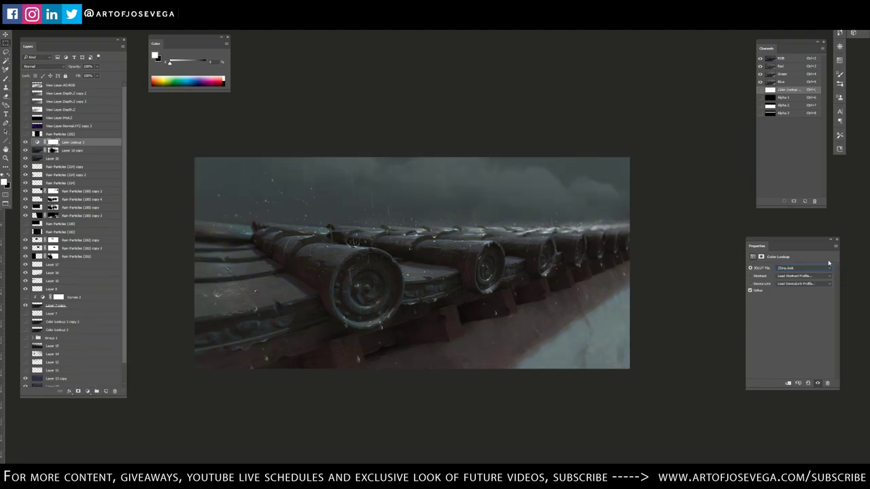
pyautogui.press('Down')
pyautogui.press('Down')
pyautogui.press('Down')
pyautogui.press('Down')
pyautogui.press('Down')
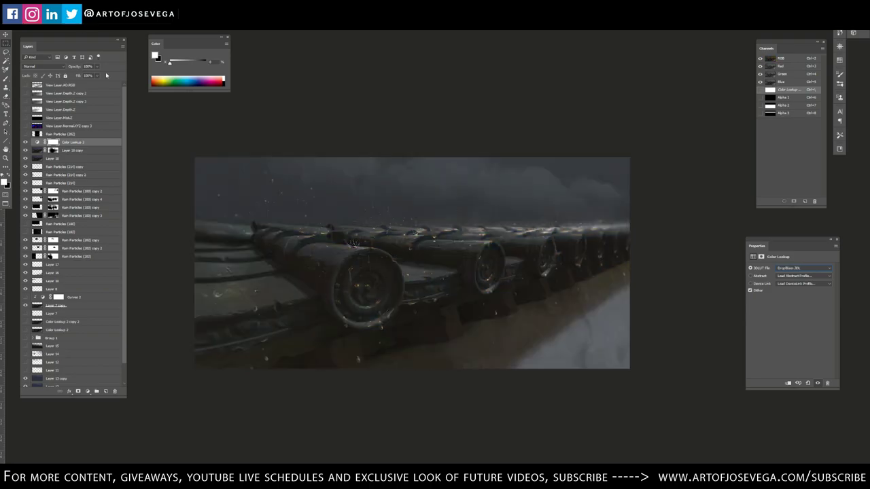
pyautogui.click(97, 67)
pyautogui.moveTo(99, 75); pyautogui.dragTo(76, 76)
# On a new layer above the Color Lookup, darken the wall's lower-right corner with two gradients in a dark color sampled from the wall.
pyautogui.click(106, 391)
pyautogui.press('g')
pyautogui.keyDown('alt'); pyautogui.click(503, 347); pyautogui.keyUp('alt')
pyautogui.moveTo(612, 371); pyautogui.dragTo(551, 299)
pyautogui.moveTo(568, 372); pyautogui.dragTo(541, 306)
# Set the gradient layer to Soft Light blending at about 70% opacity.
pyautogui.click(44, 67)
pyautogui.click(30, 137)
pyautogui.click(97, 67)
pyautogui.moveTo(97, 76); pyautogui.dragTo(86, 76)
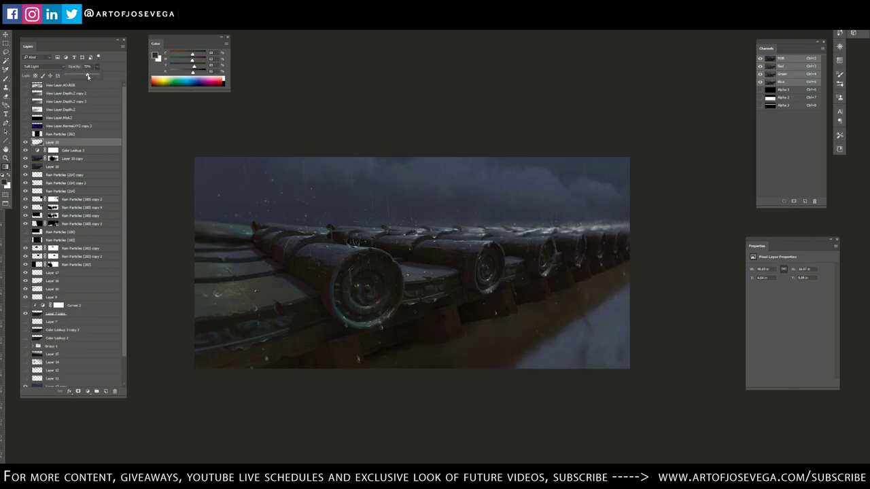